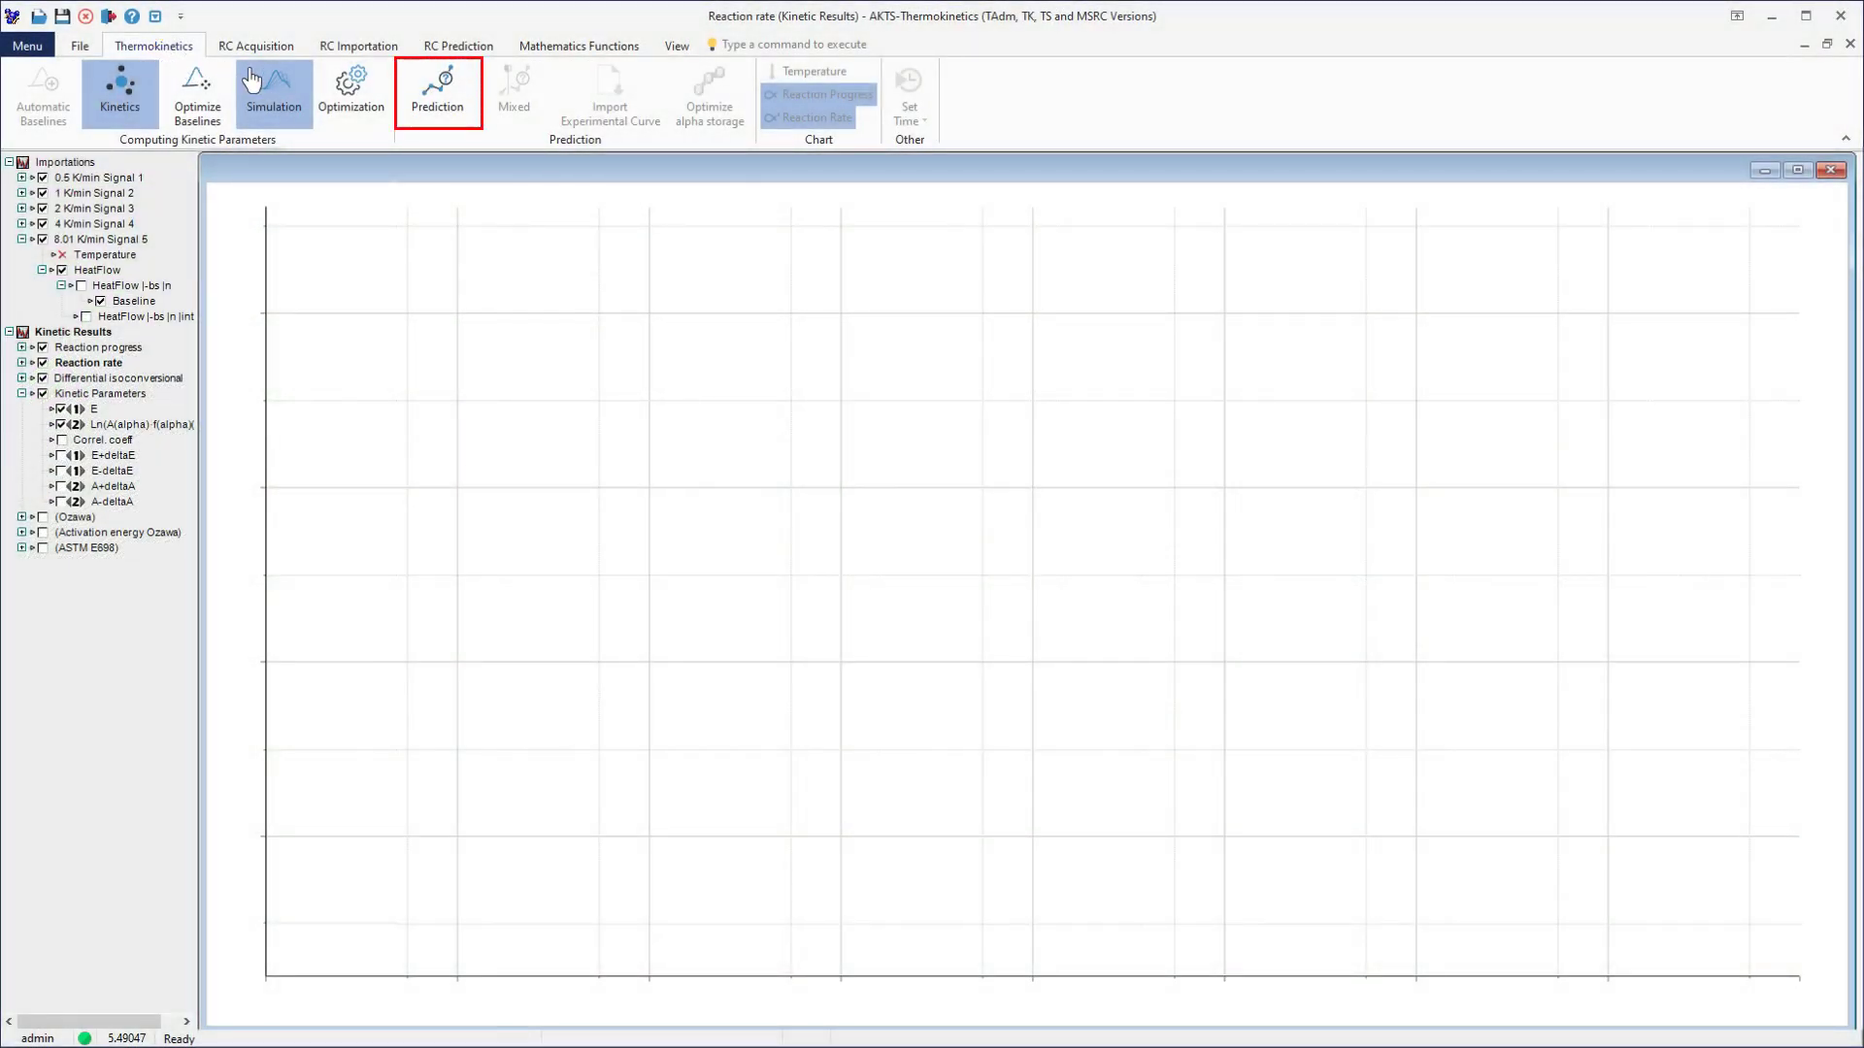
- Open Prediction settings and browse the Non-Iso, Step, Modulated, Shock, Worldwide, STANAG and Customized profile pages
click(438, 114)
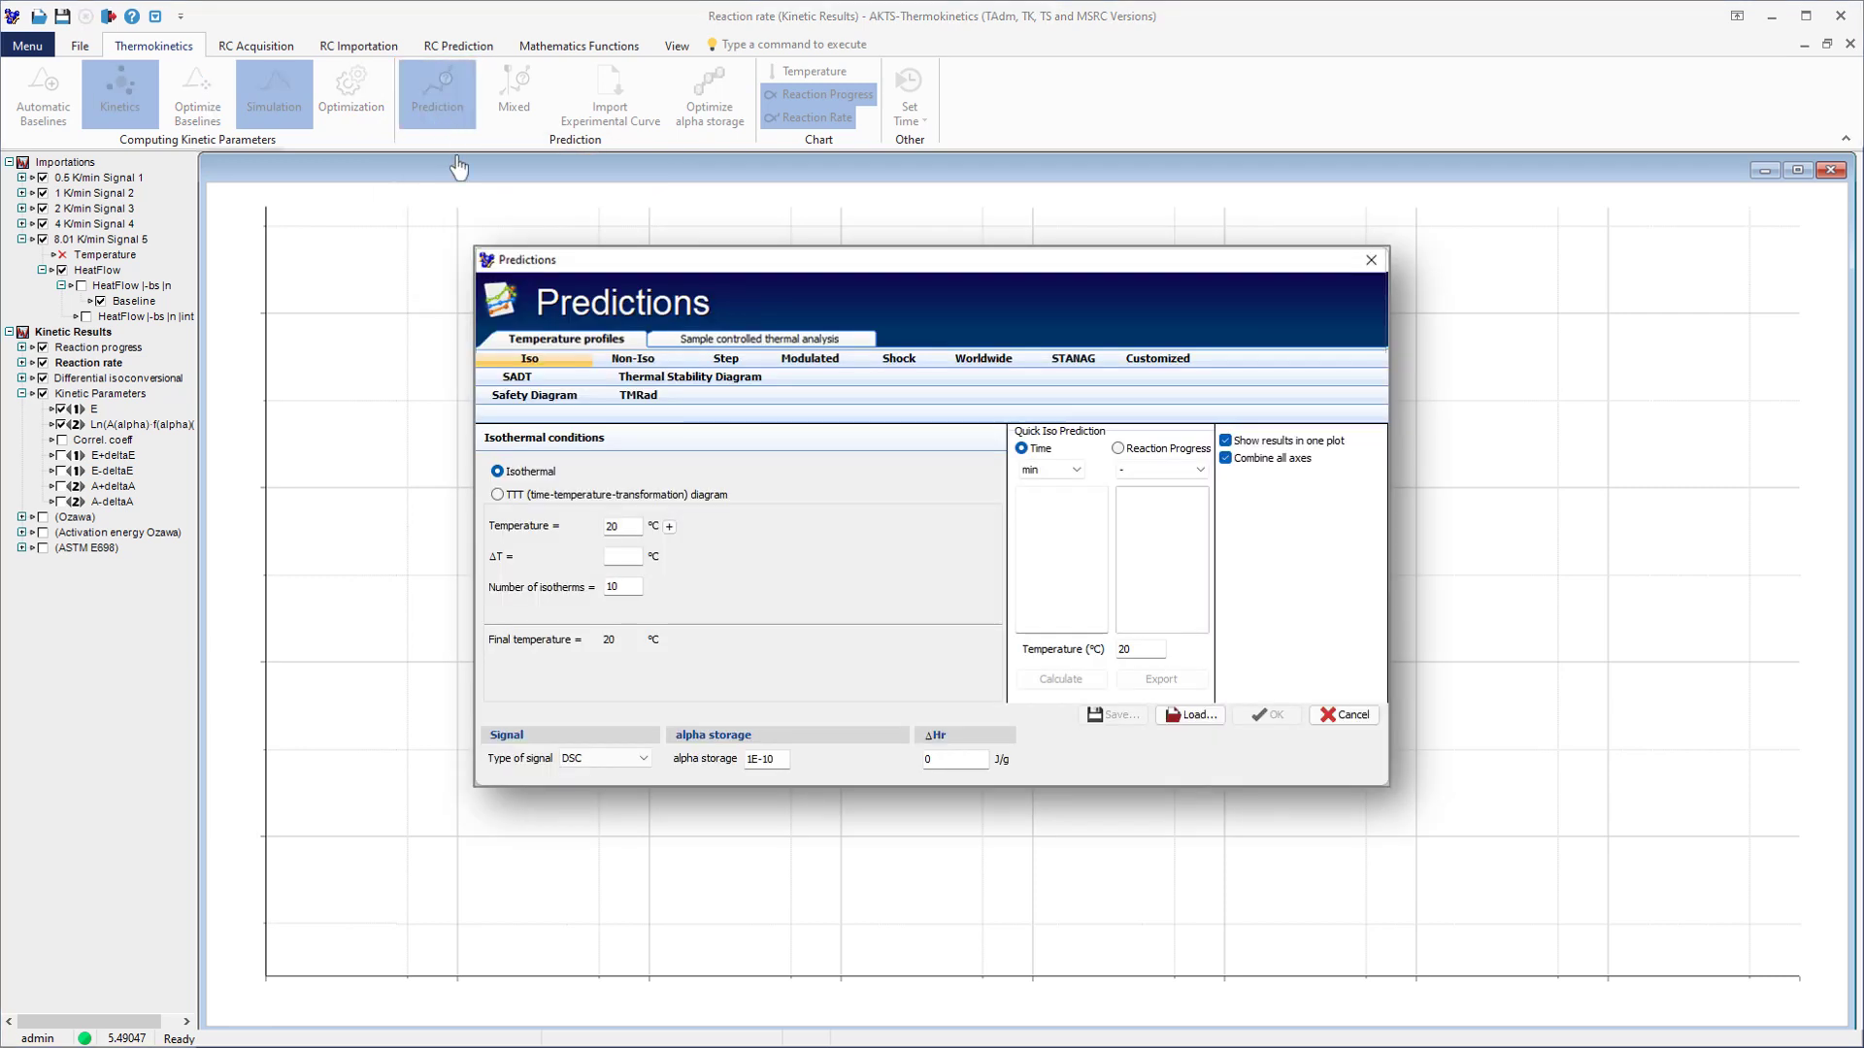
click(639, 367)
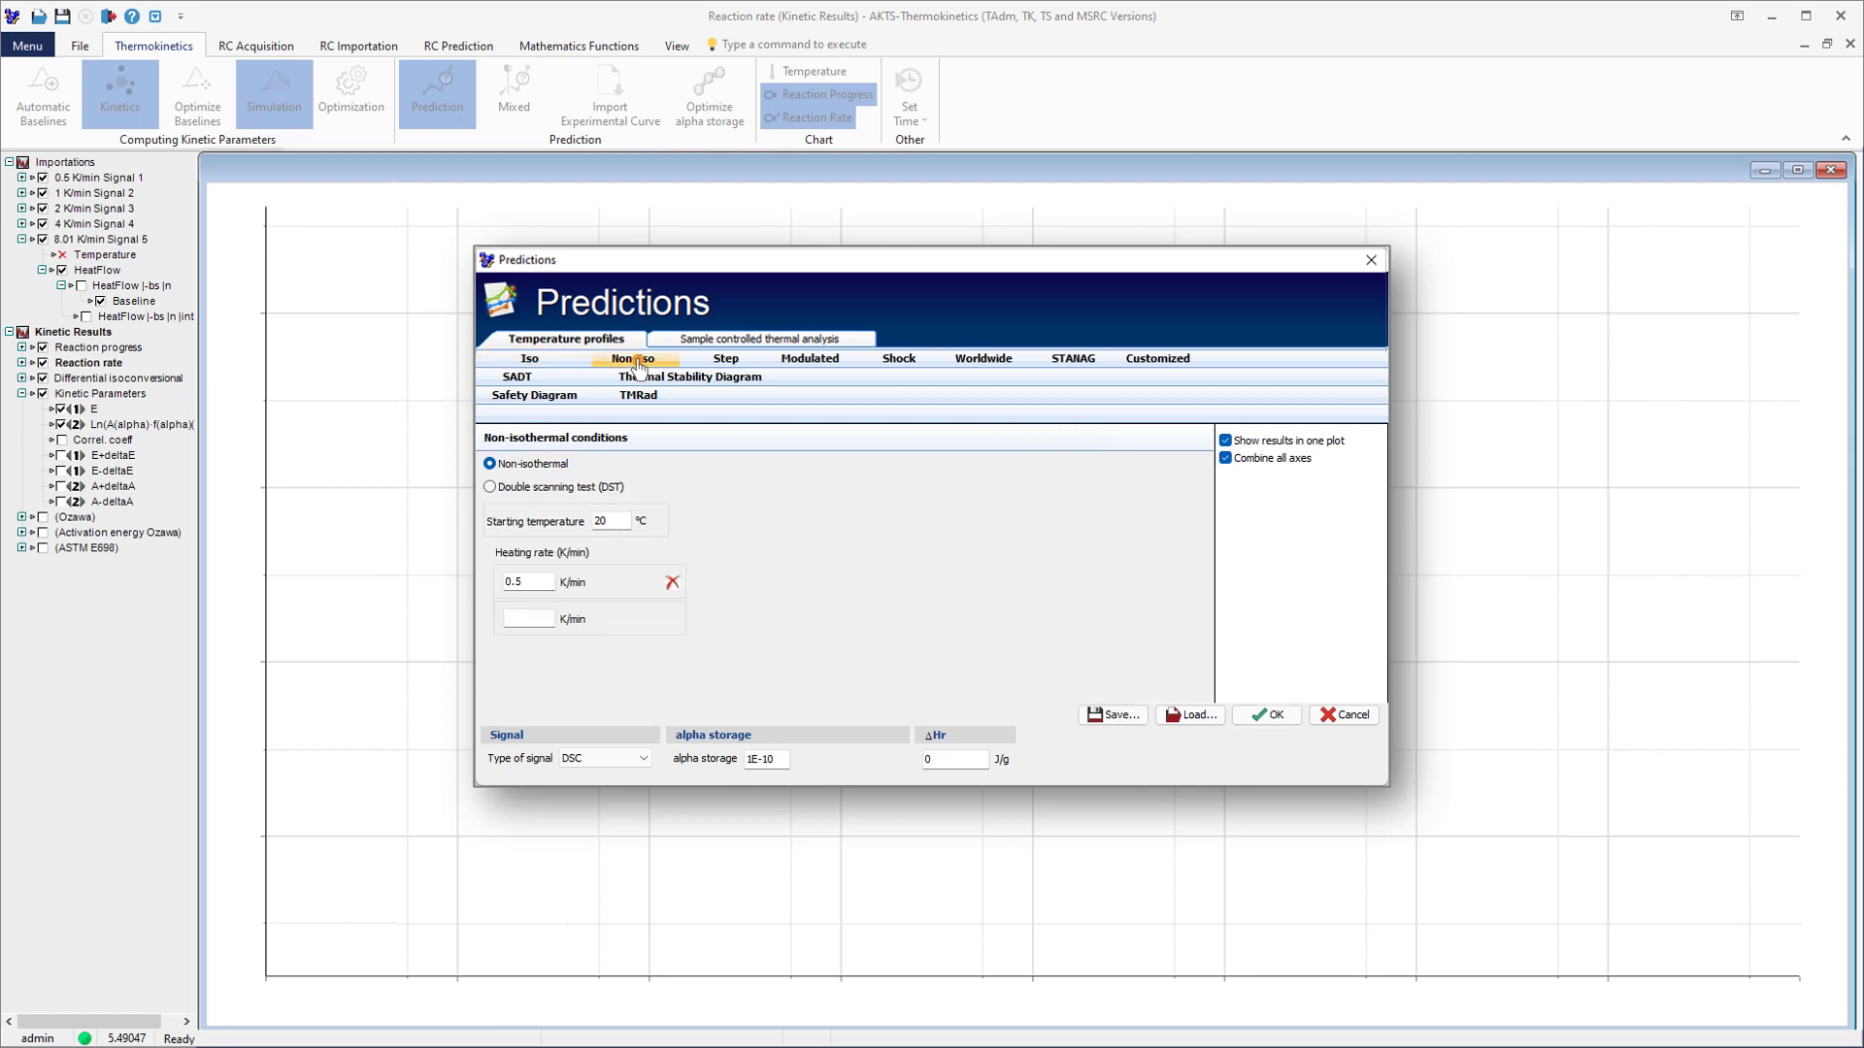
click(730, 367)
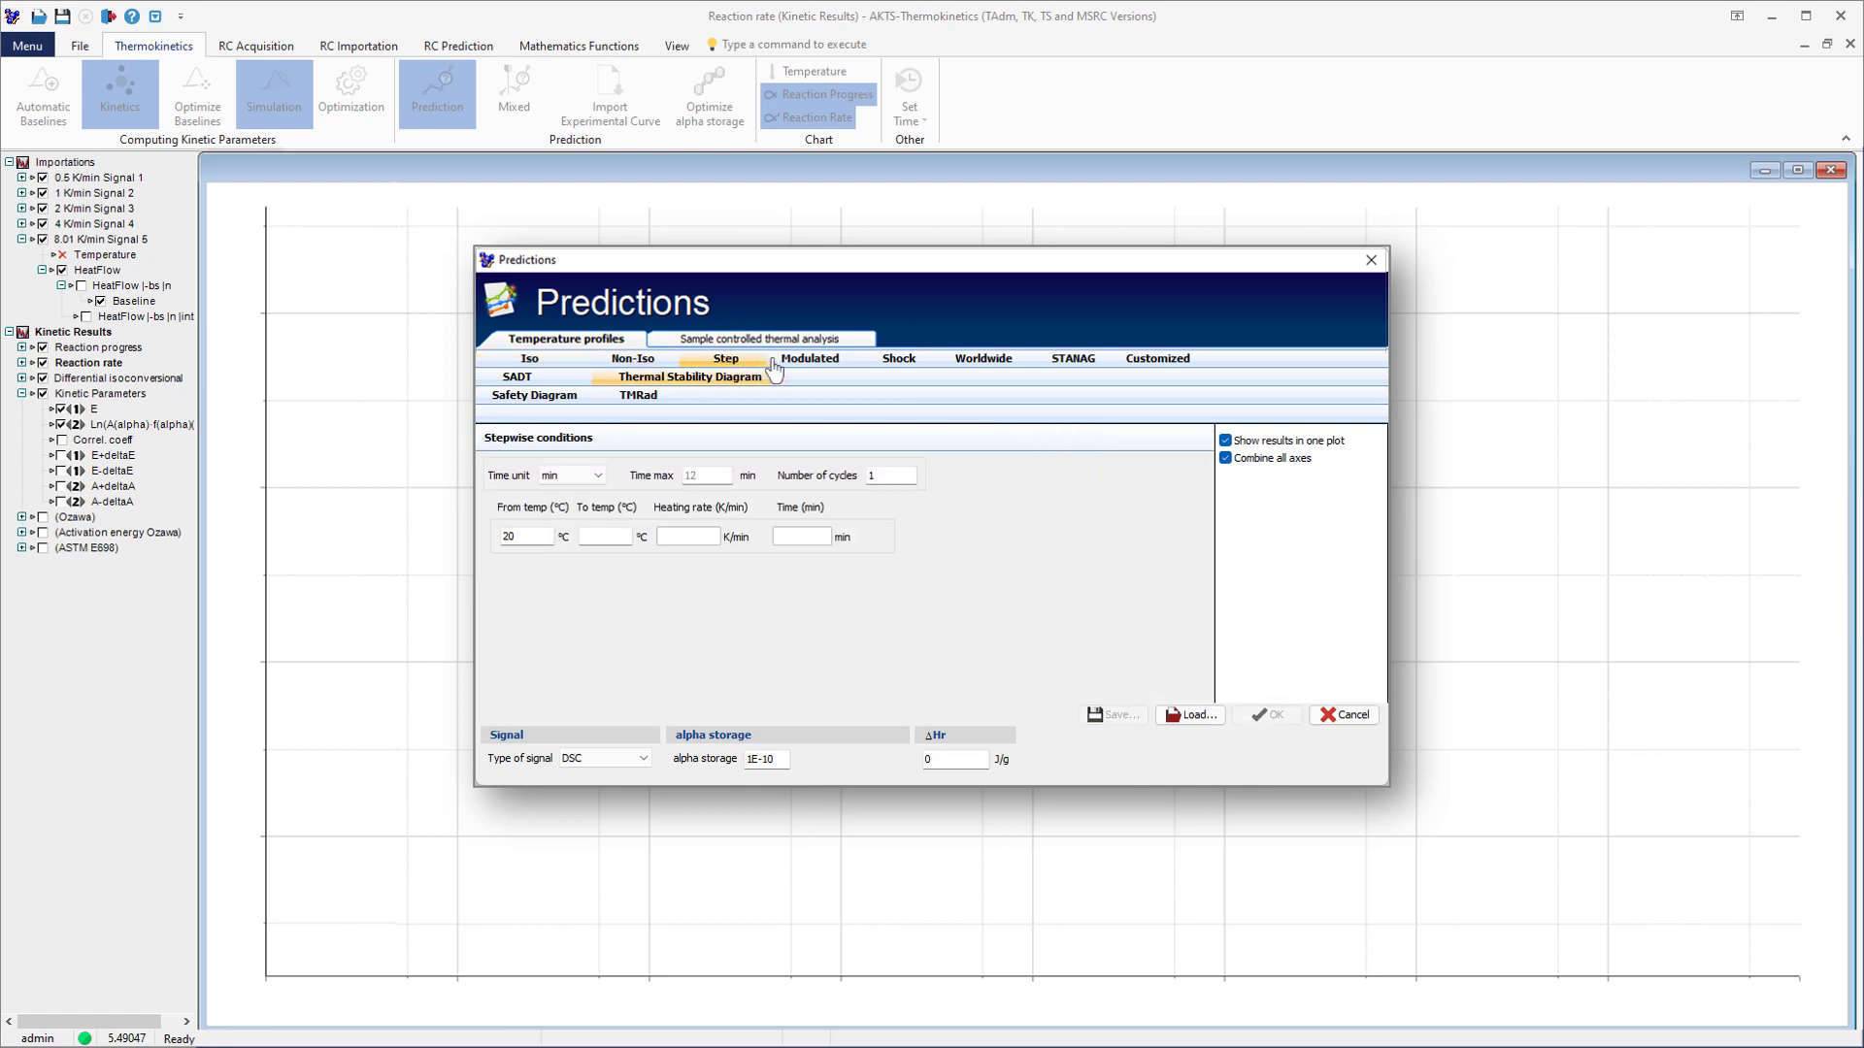
click(807, 367)
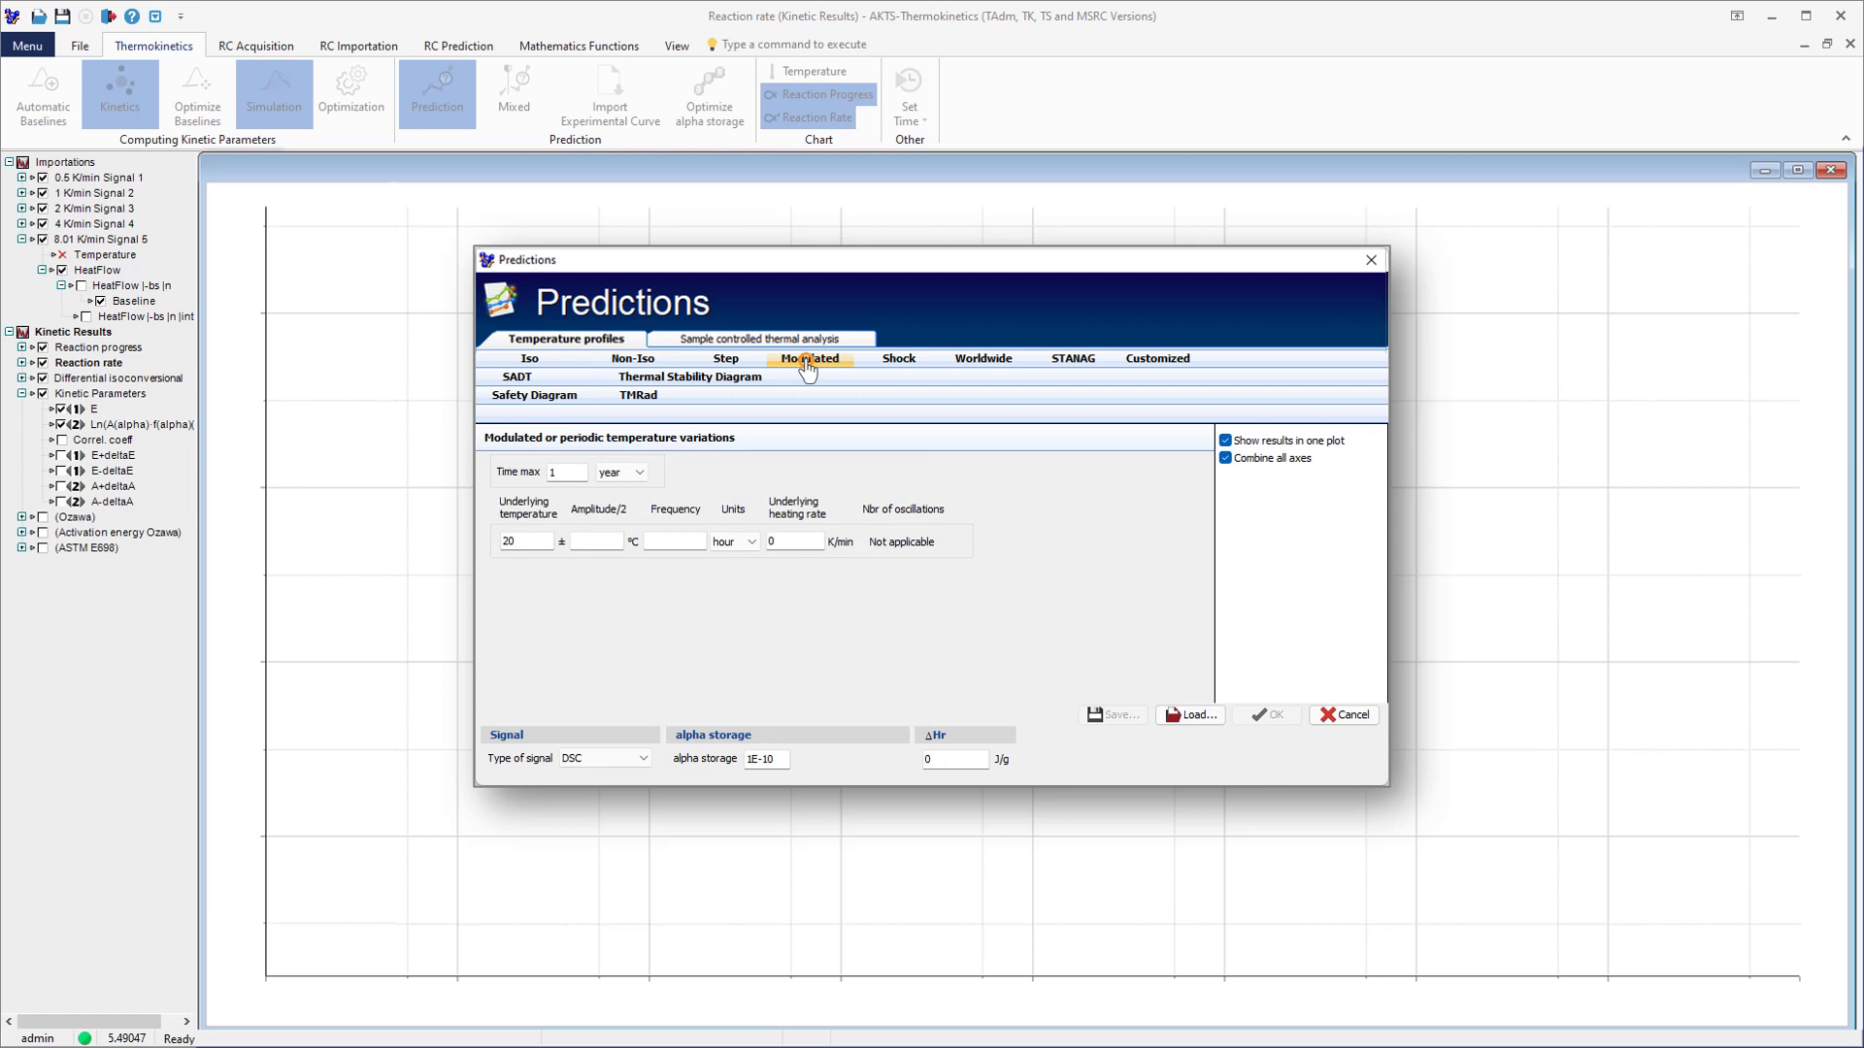
click(900, 369)
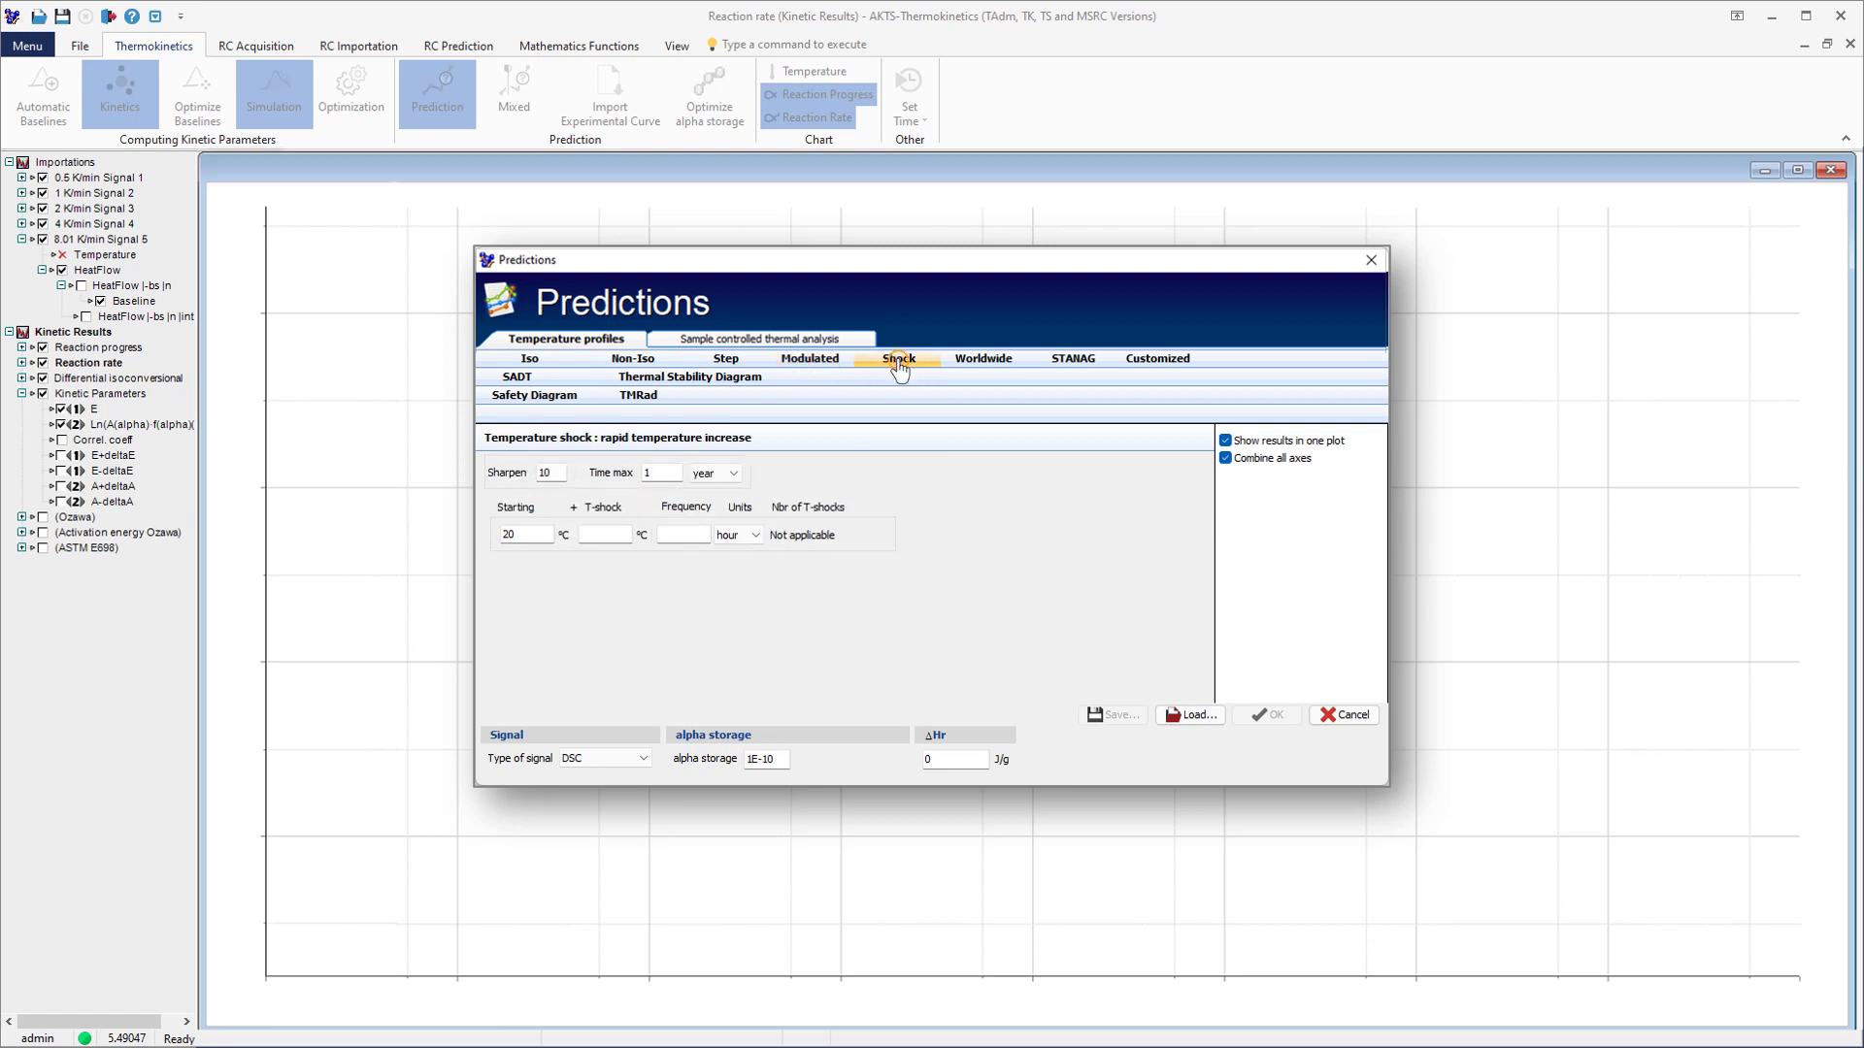
click(983, 369)
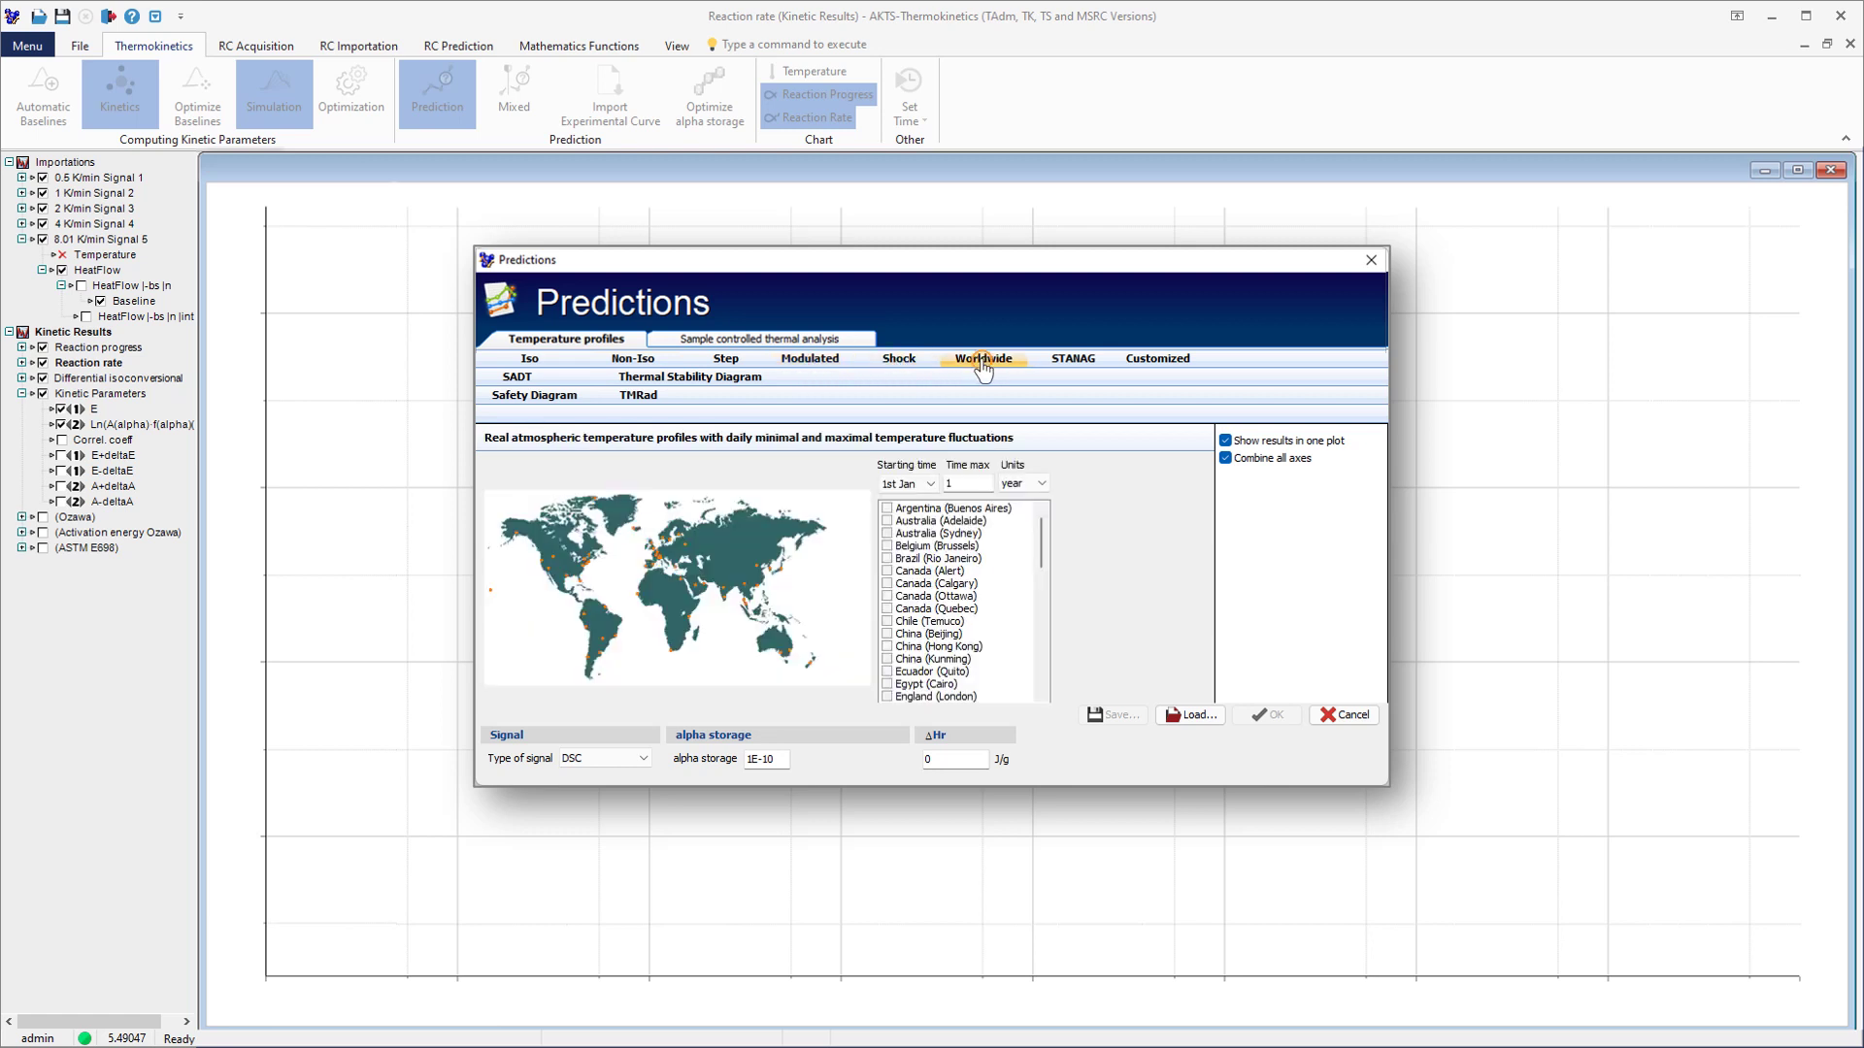
click(1072, 367)
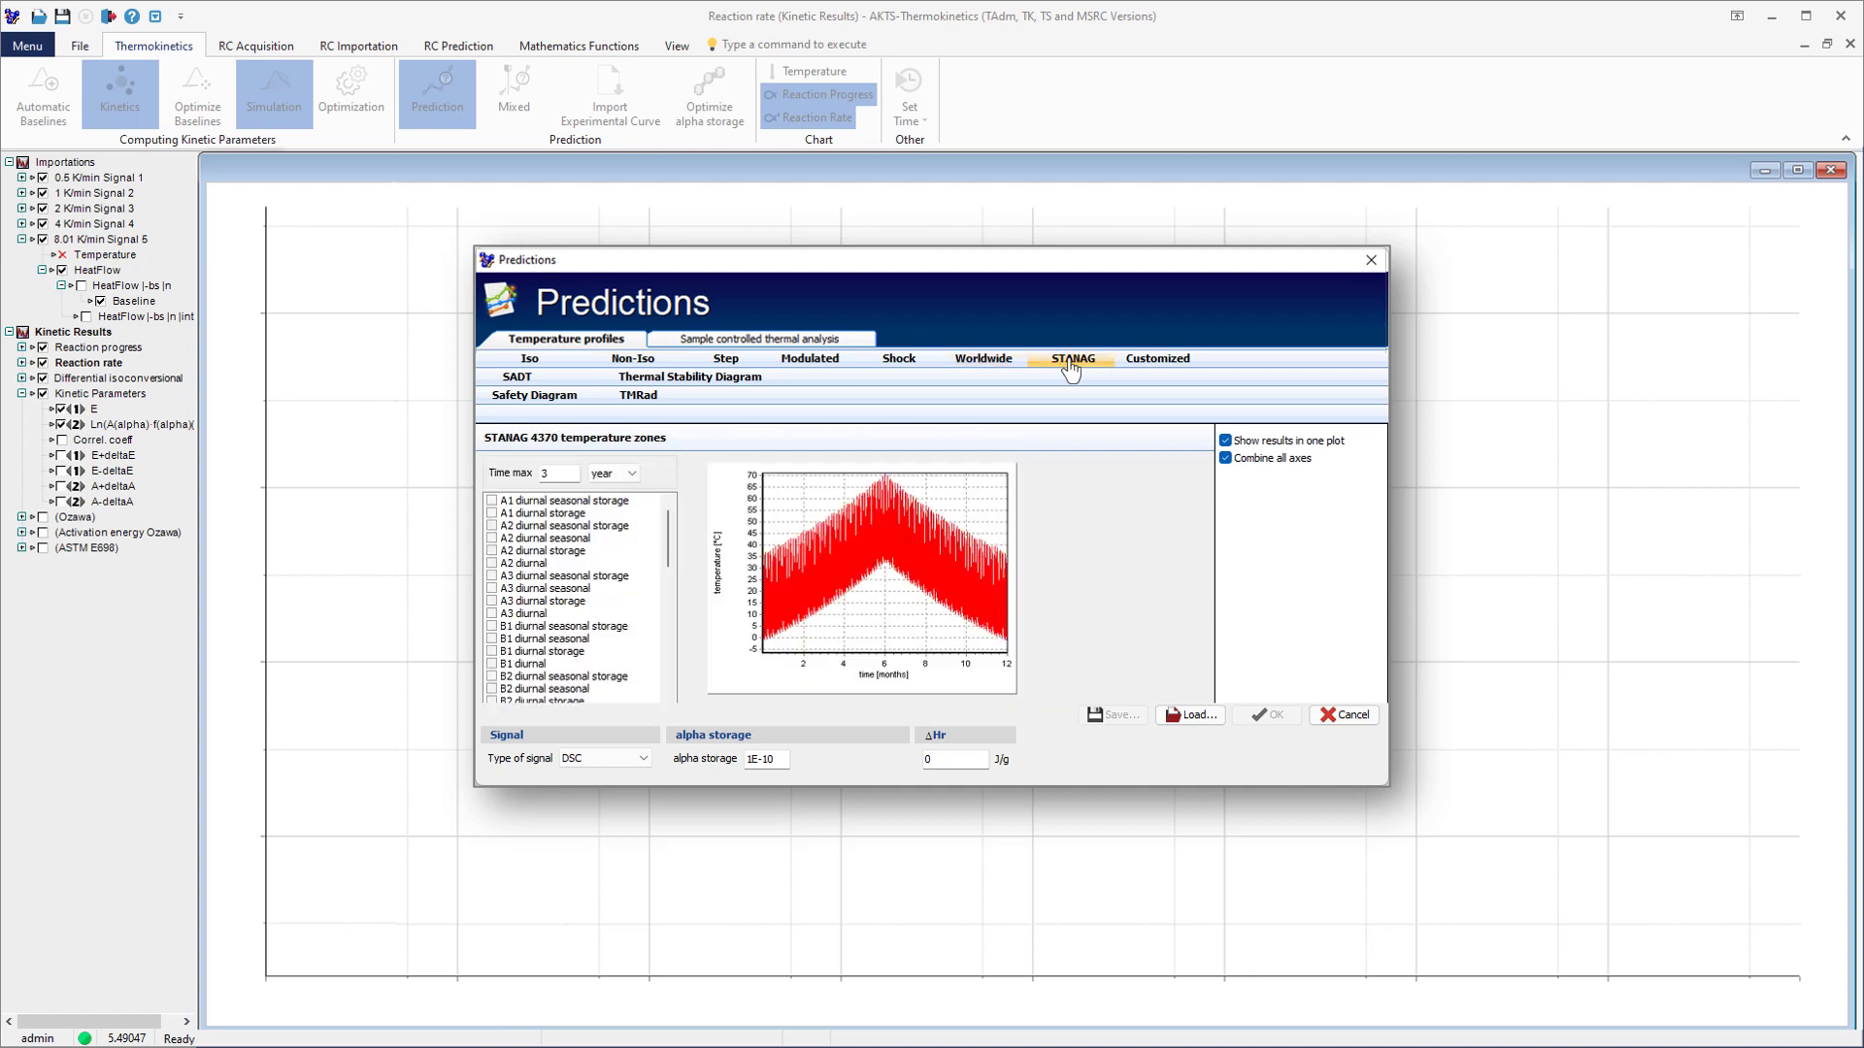
click(1157, 367)
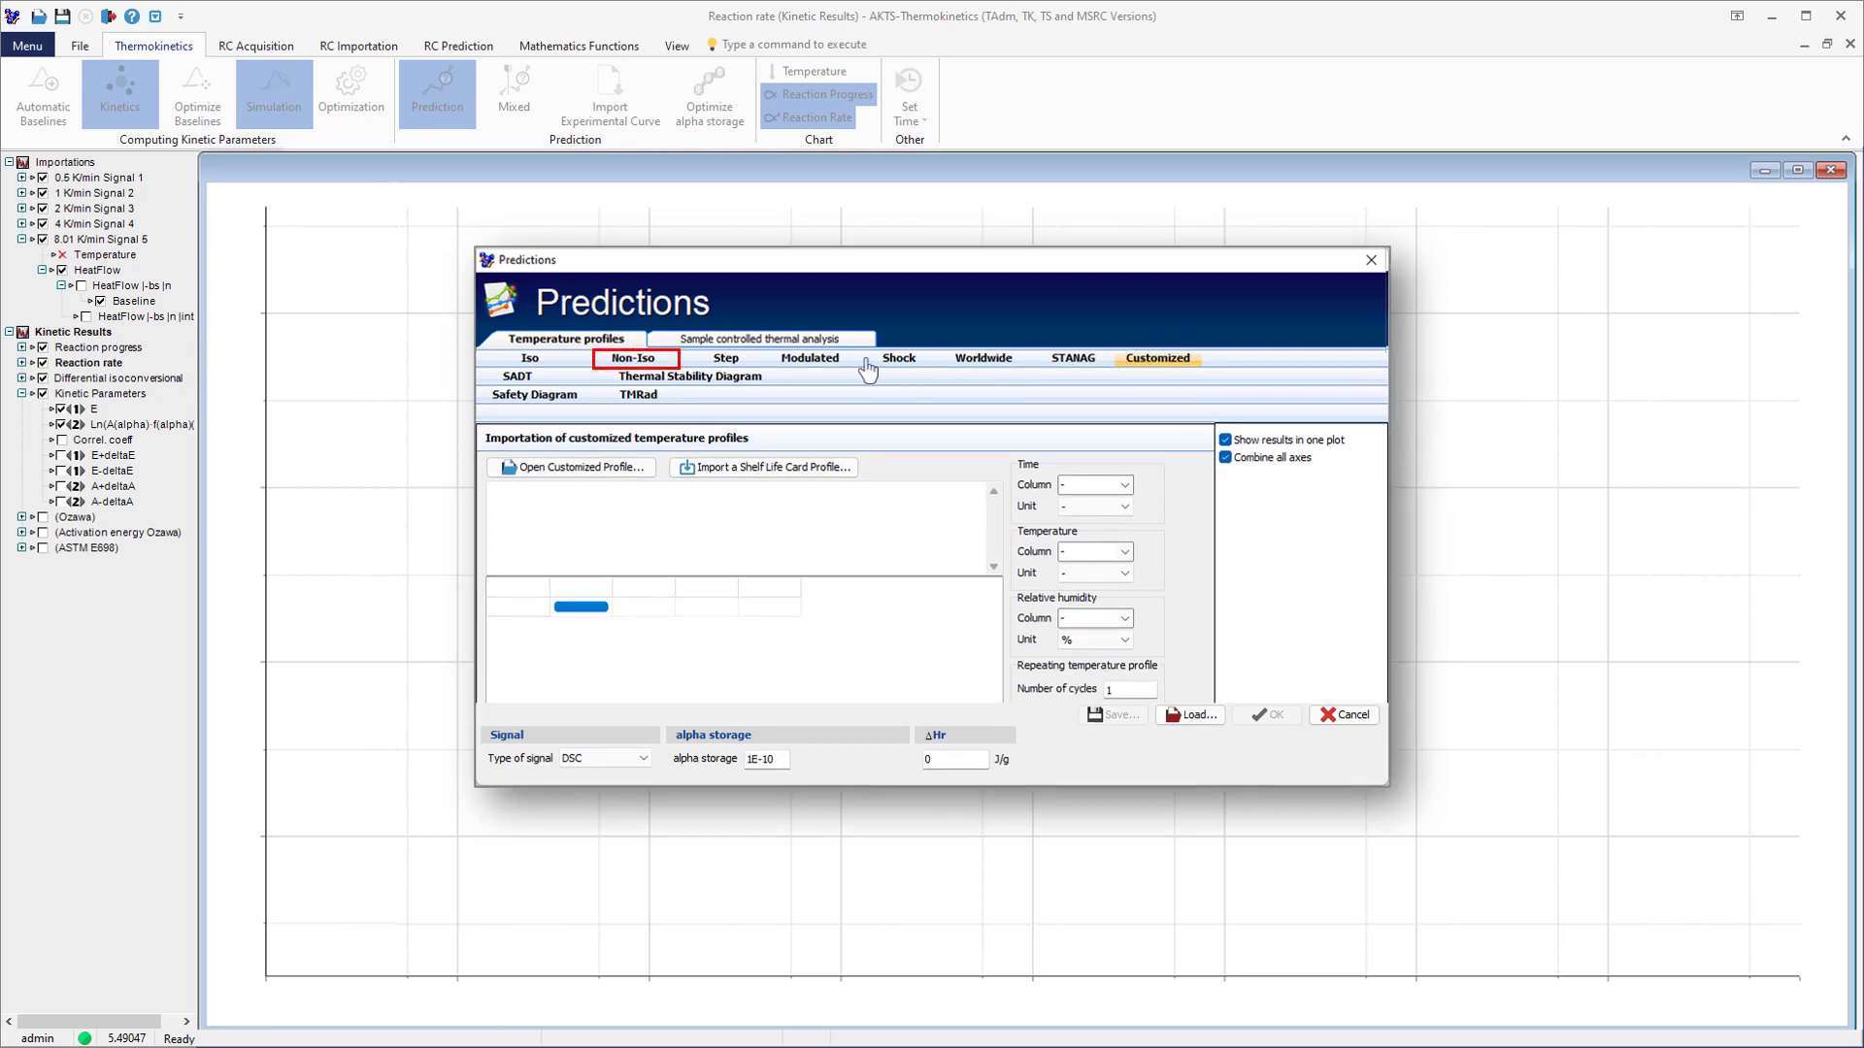
- Run a non-isothermal prediction heating at 0.25 K/min from a 20 °C start
click(670, 363)
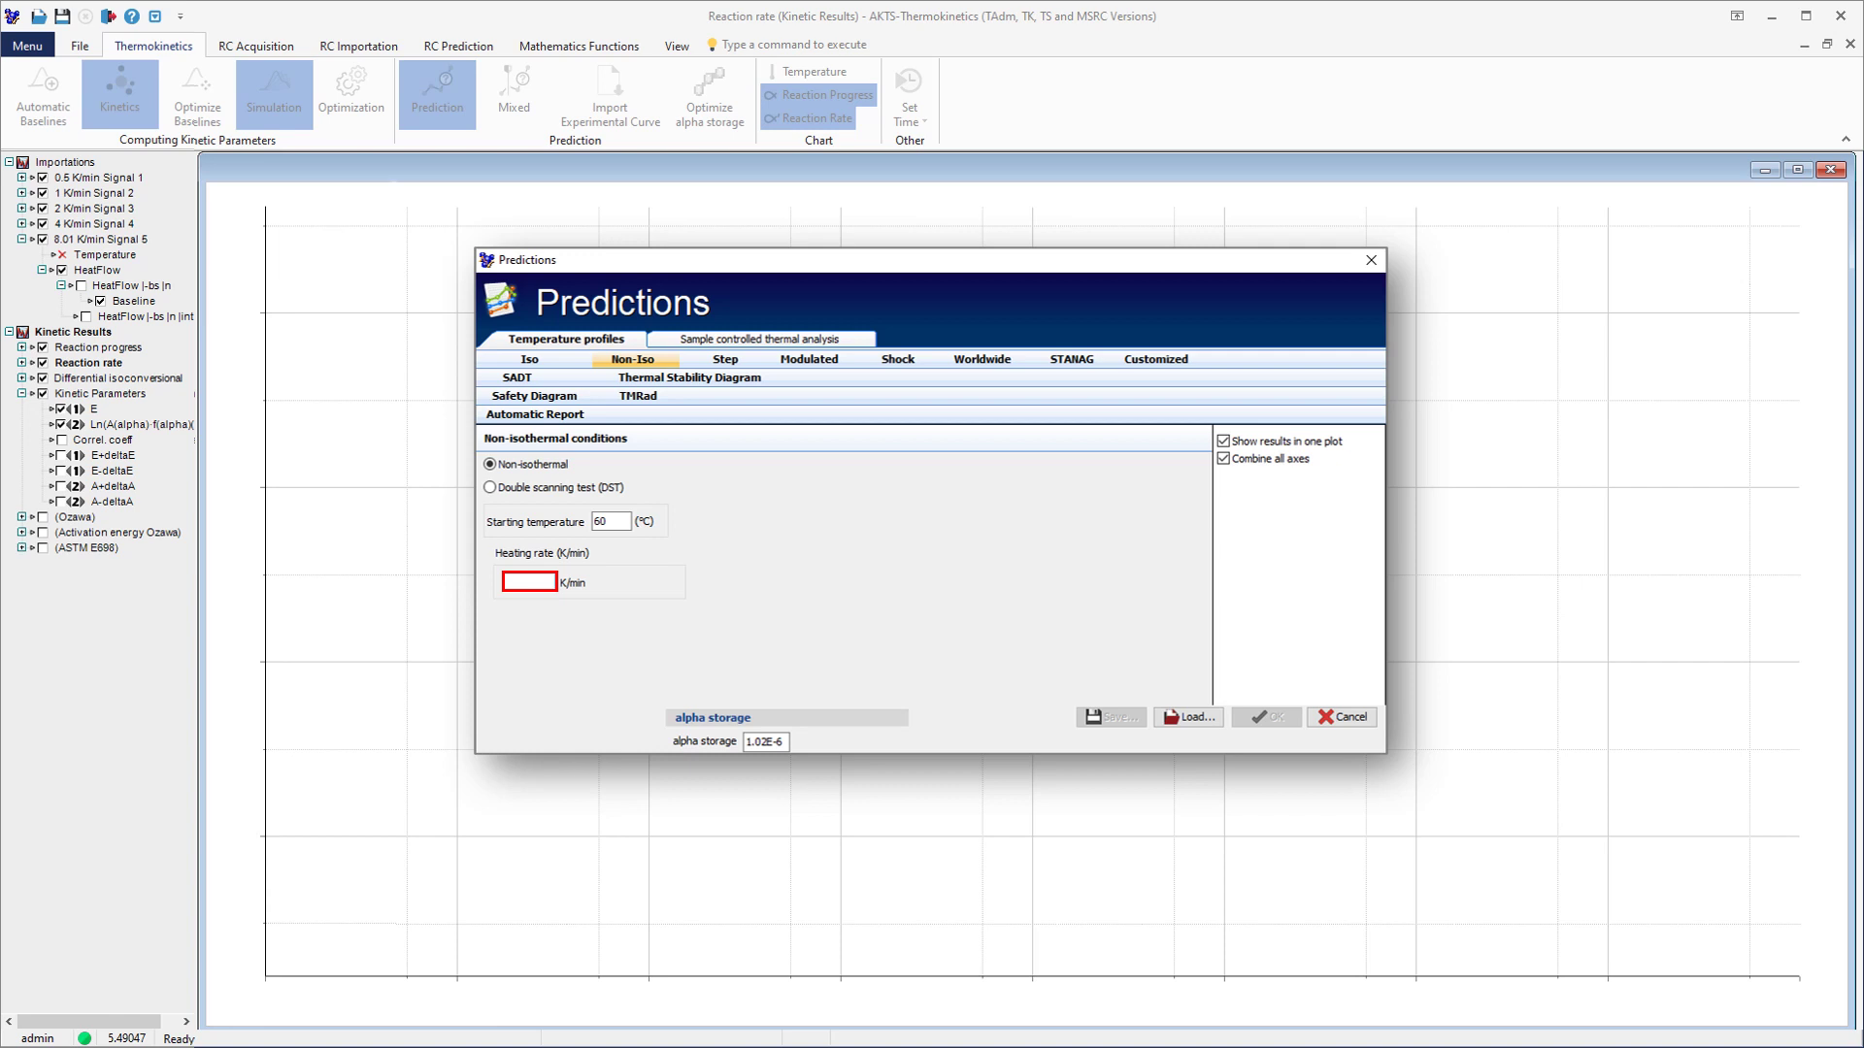
text(0.25)
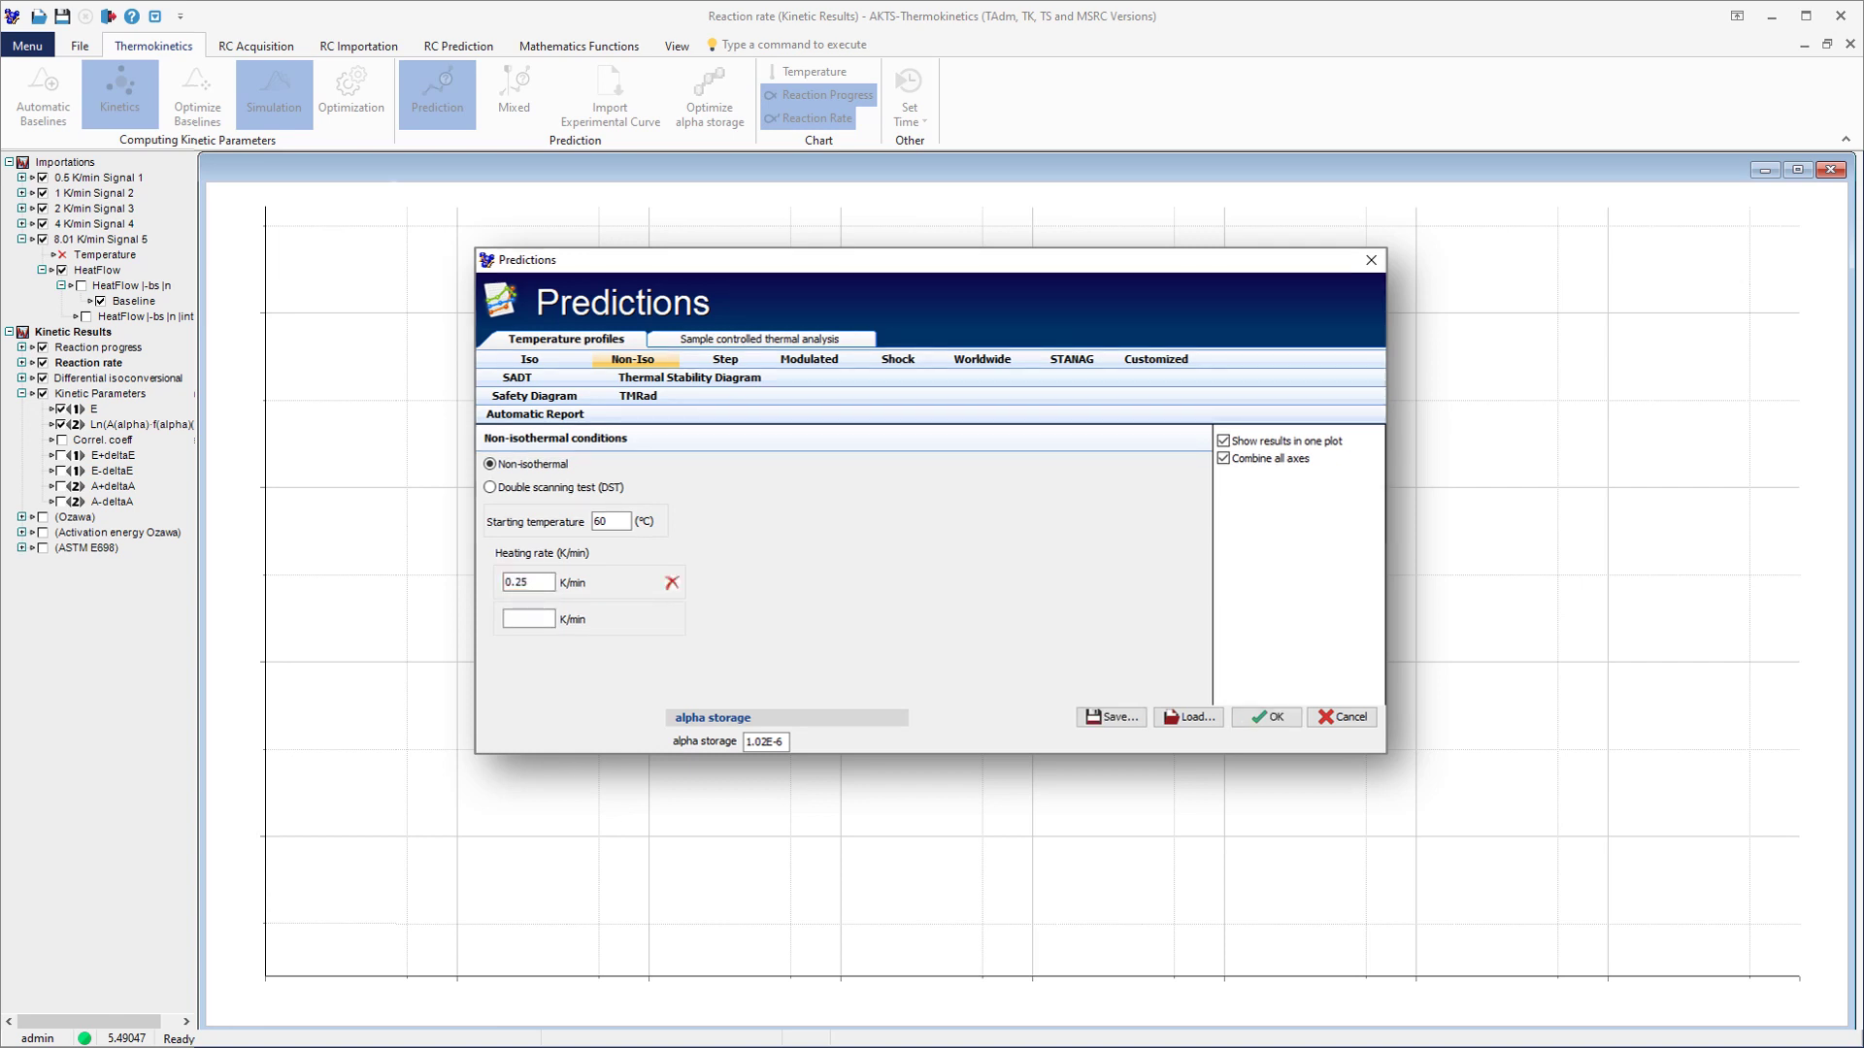
key(shift+Tab)
text(20)
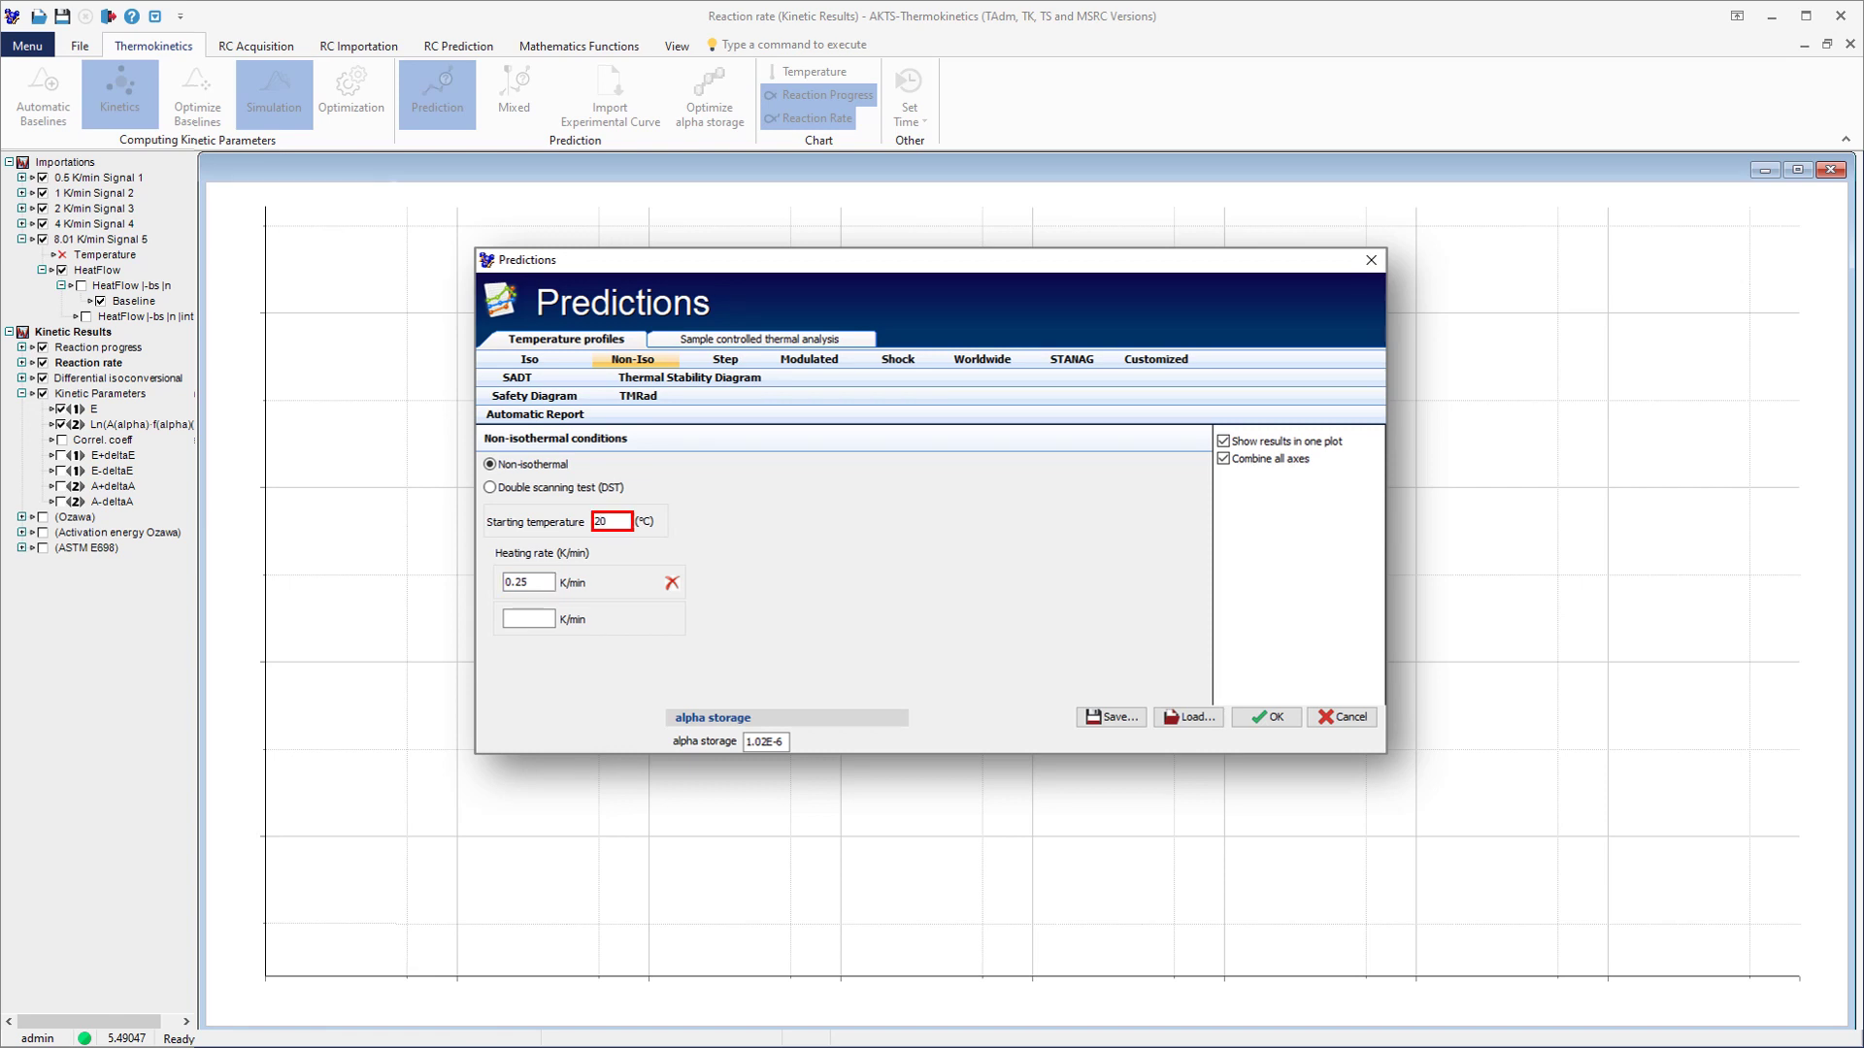
key(Tab)
click(1273, 723)
- Use Adjust Axes Vertically to stack the reaction progress and reaction rate curves in separate panels
right_click(676, 359)
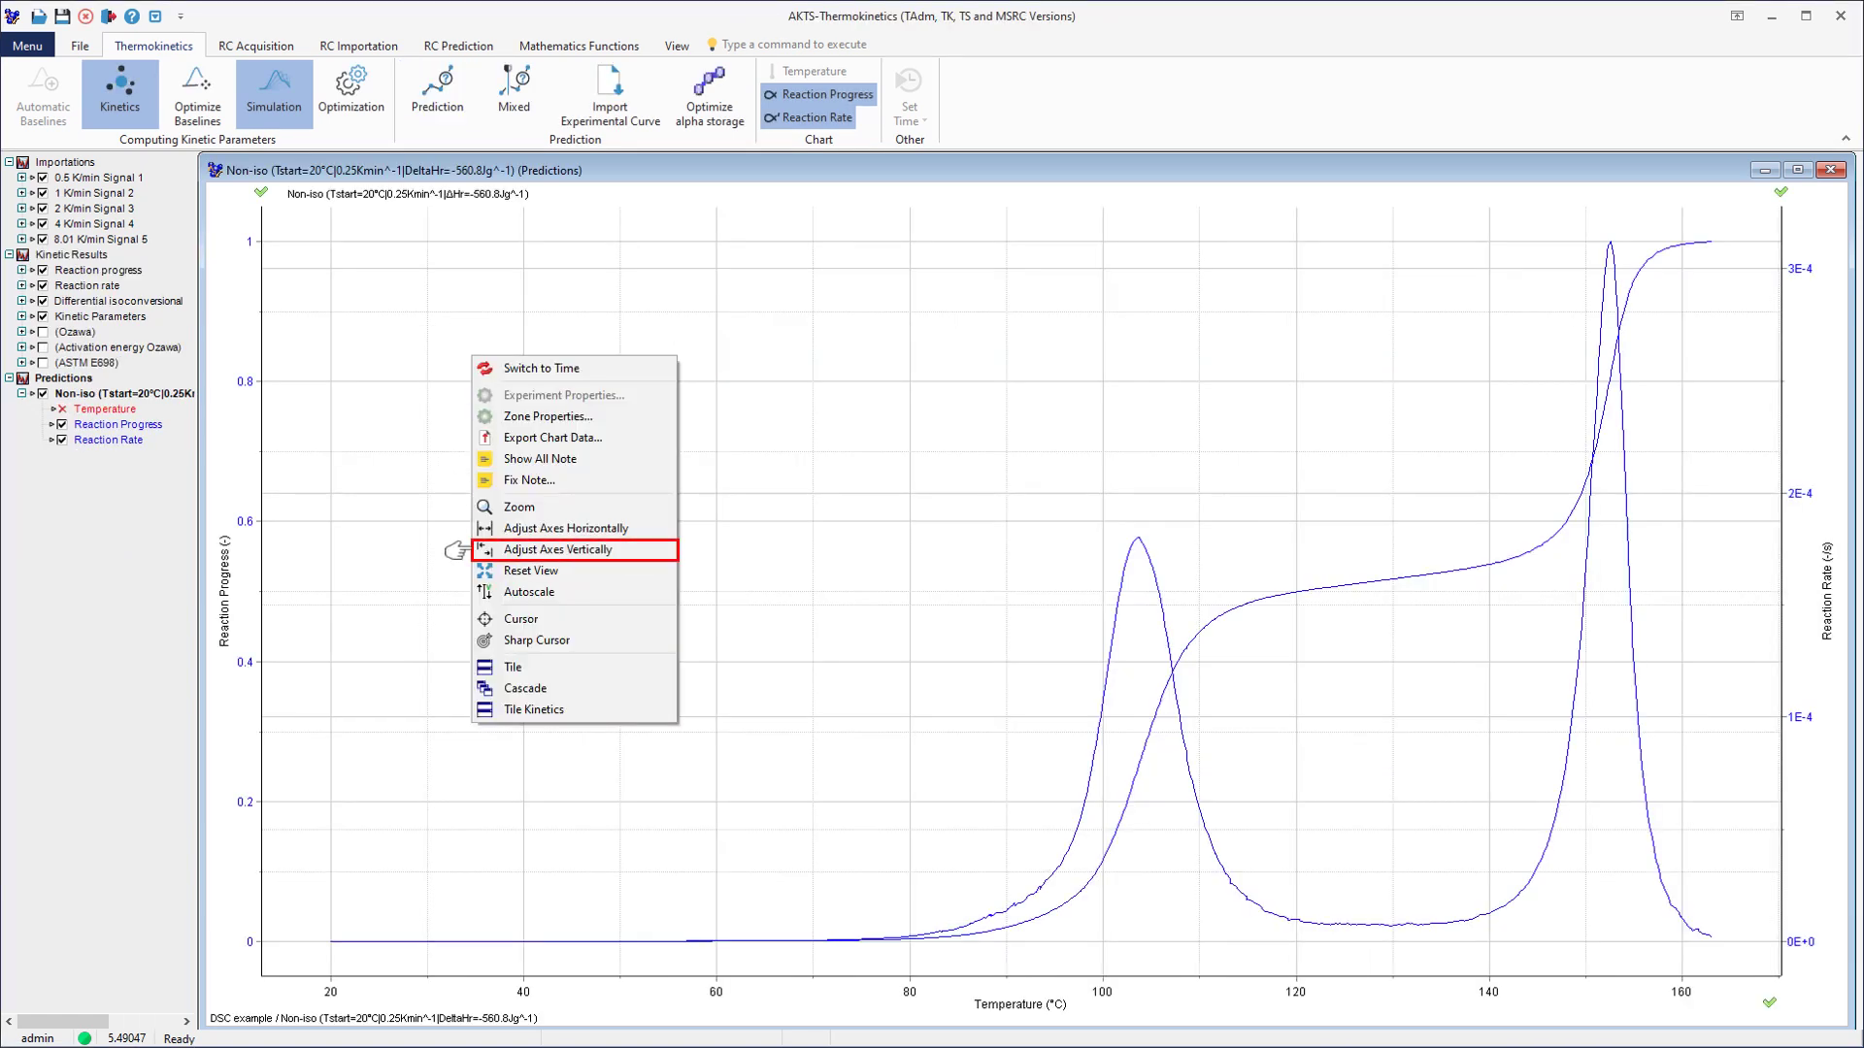
click(490, 550)
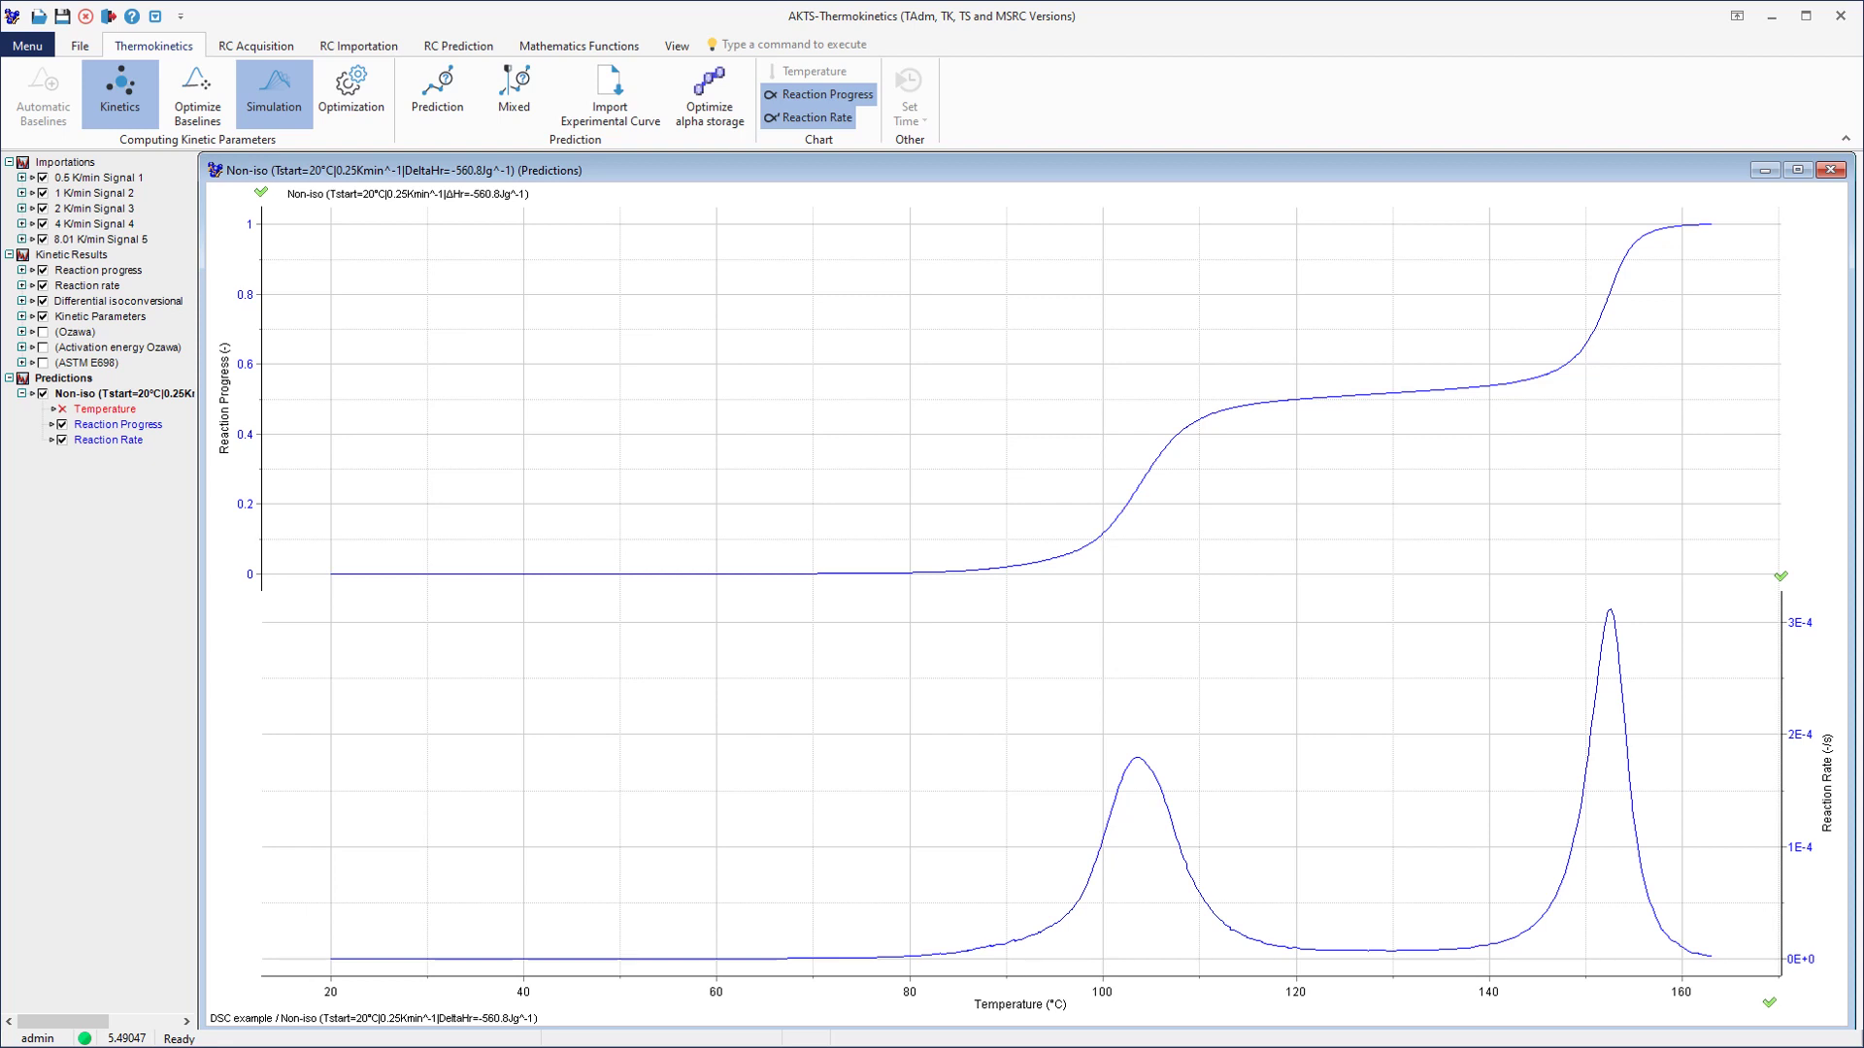
- Switch the reaction progress axis units to J/g and the reaction rate axis units to W/g
right_click(261, 330)
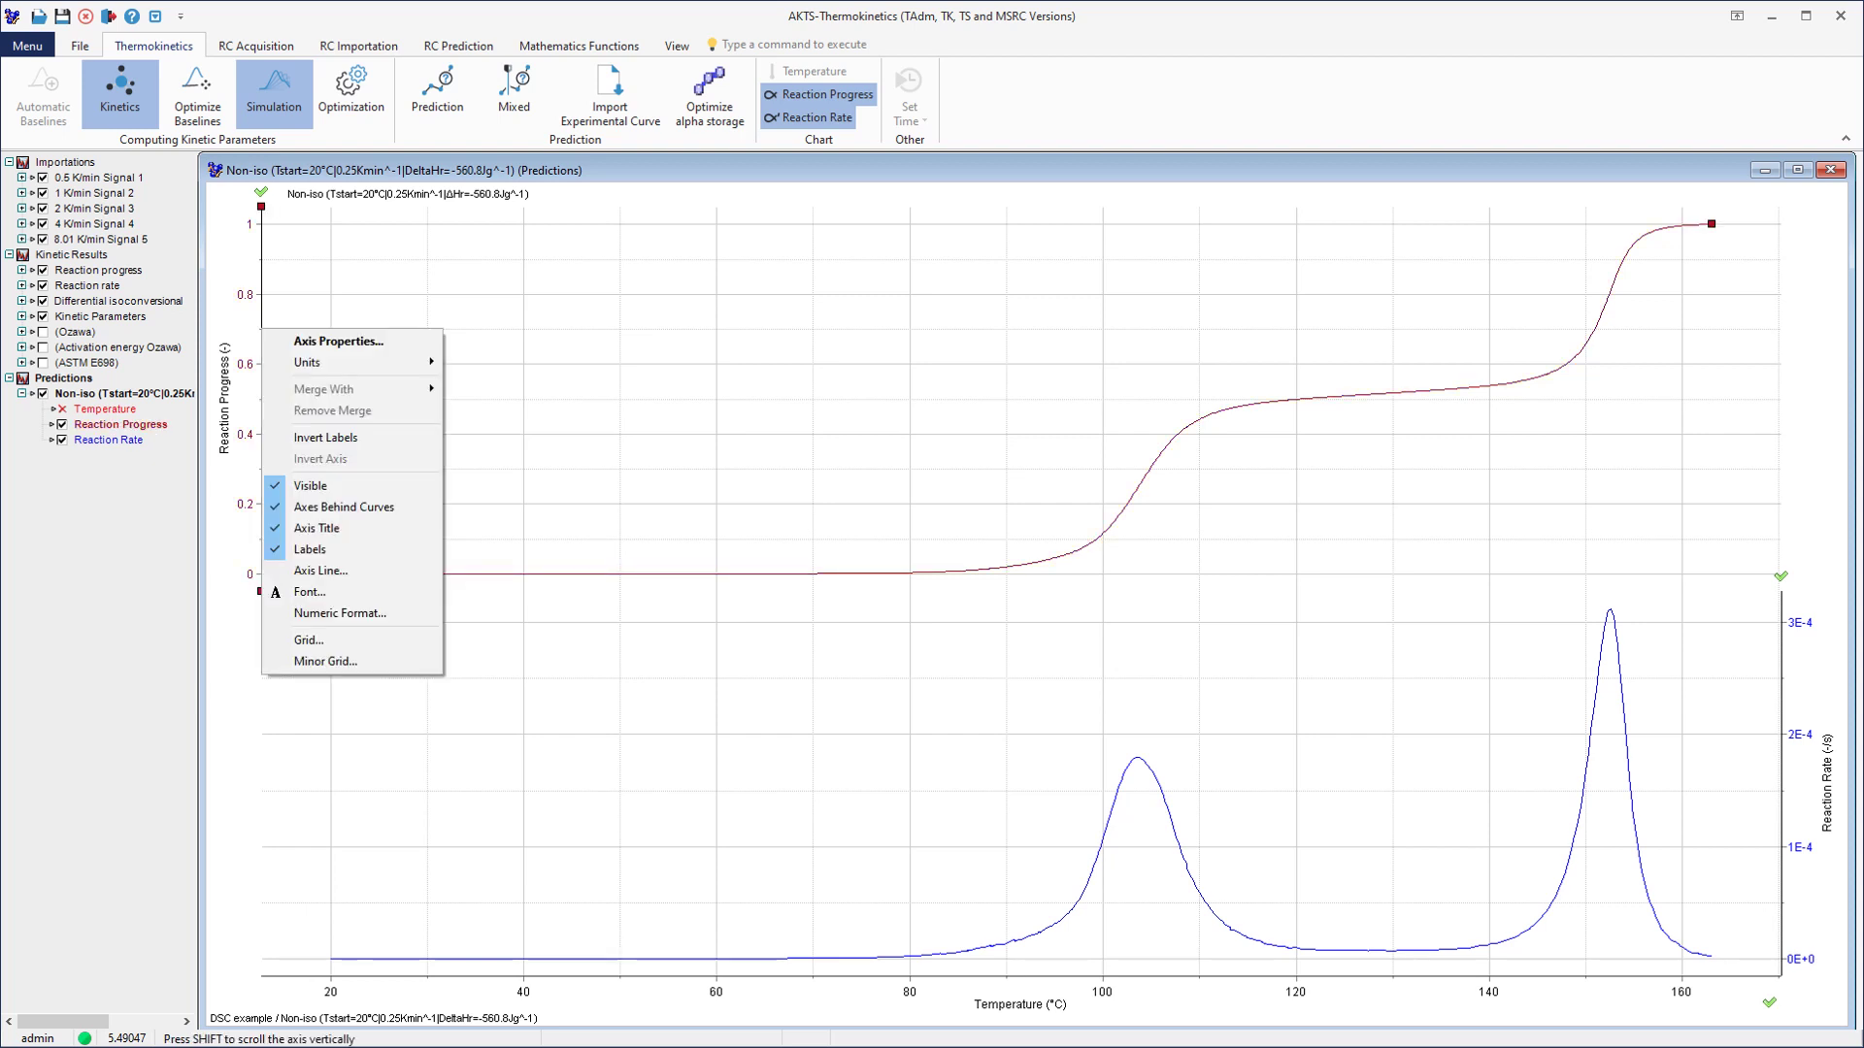
mouse_move(335, 367)
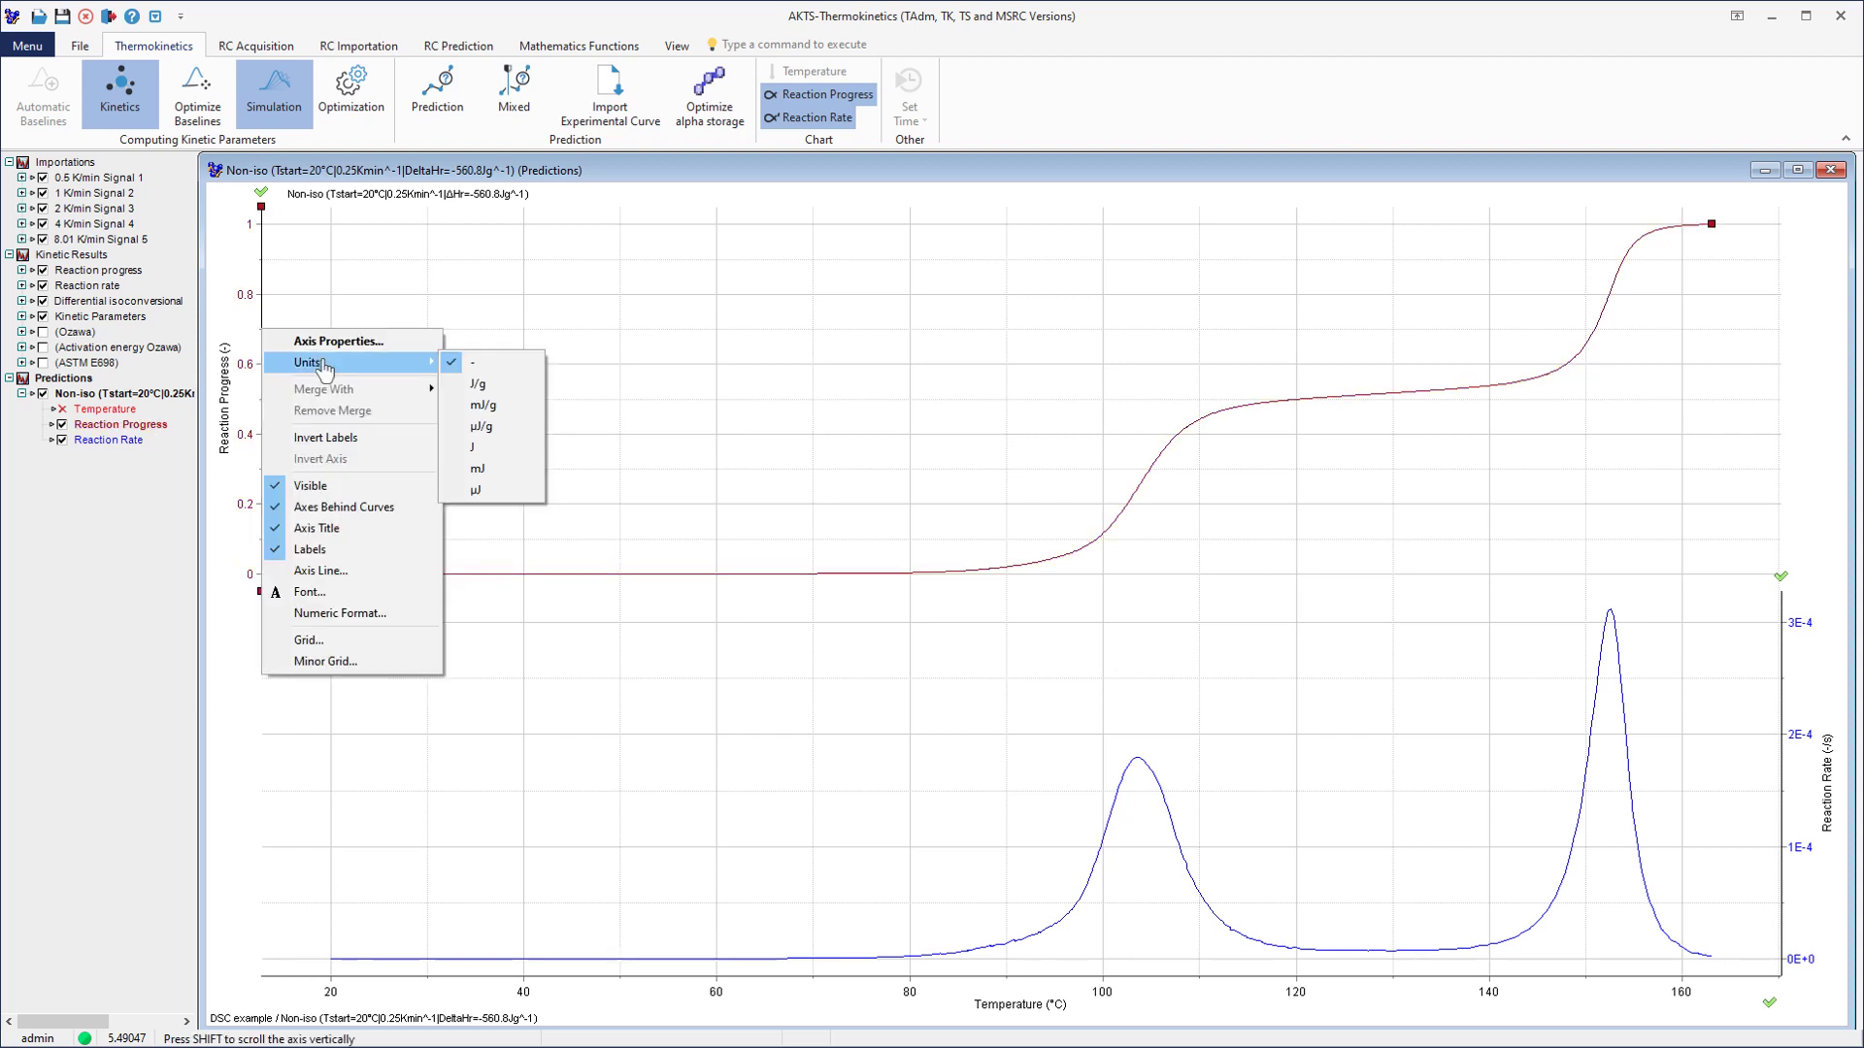
click(485, 385)
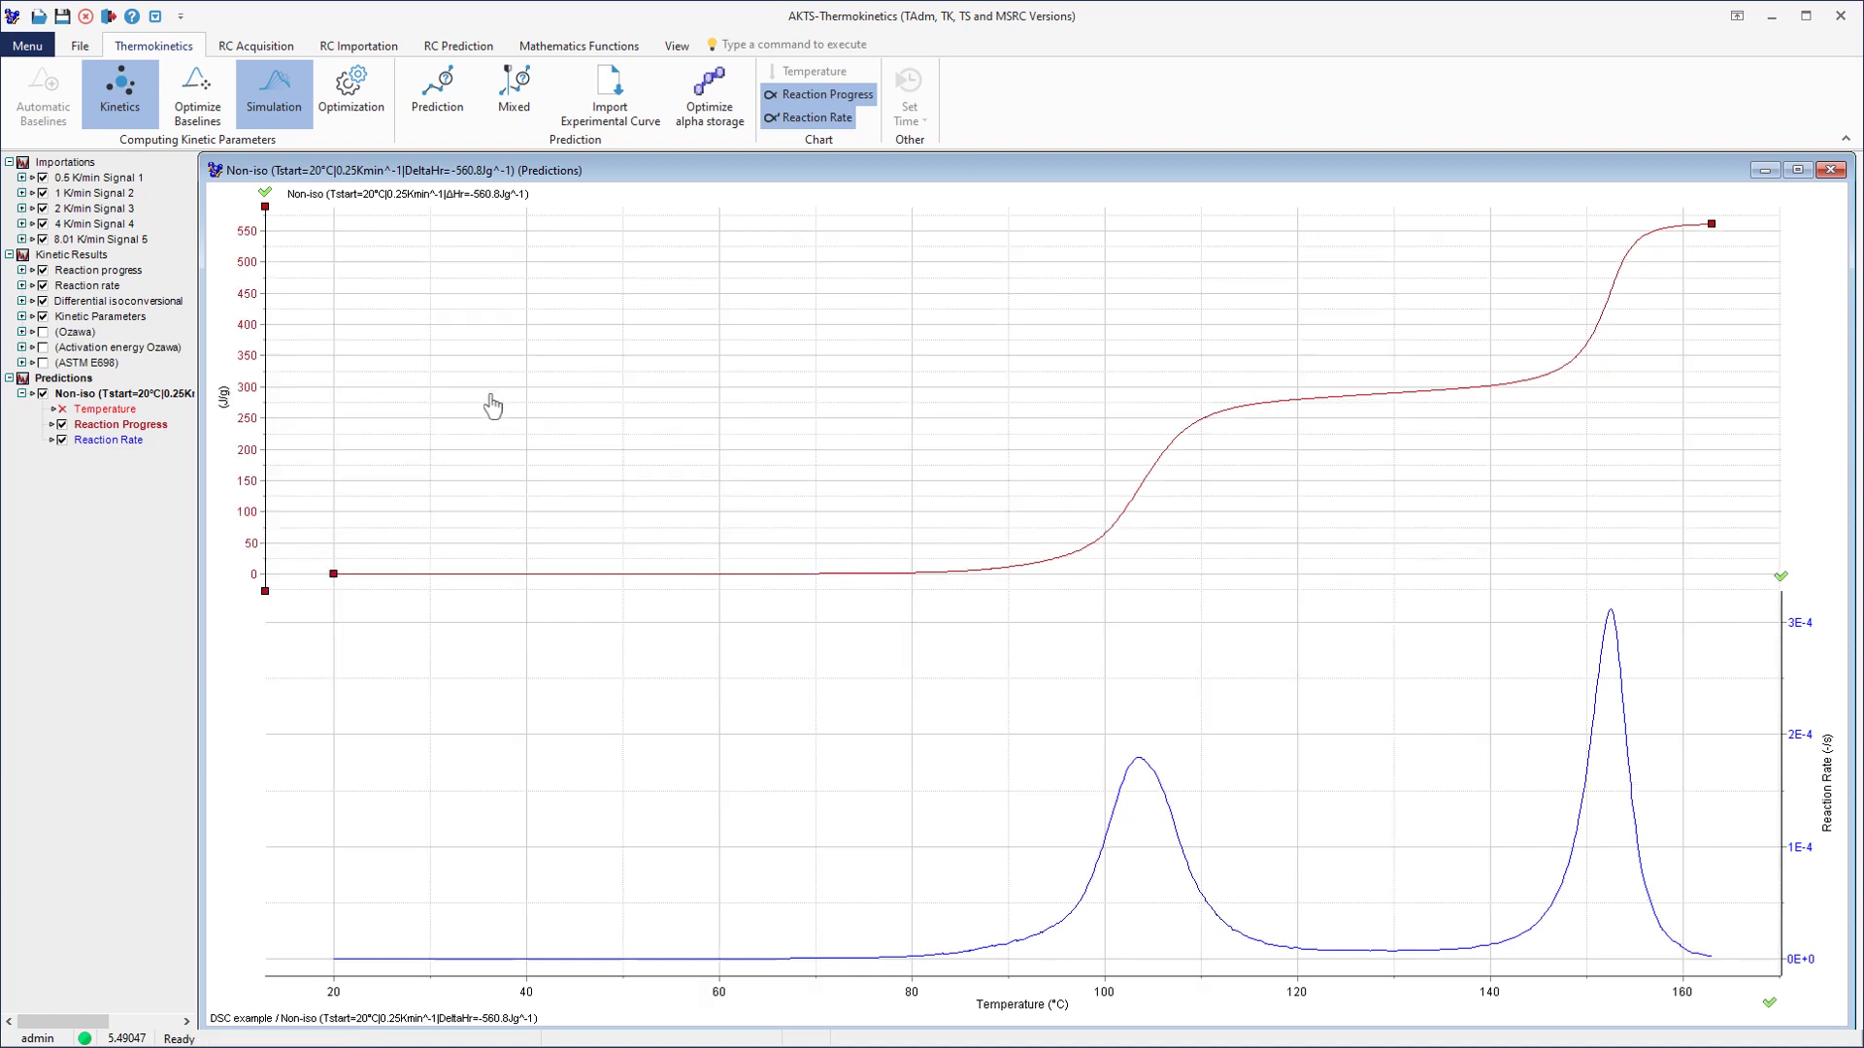
click(782, 788)
right_click(787, 788)
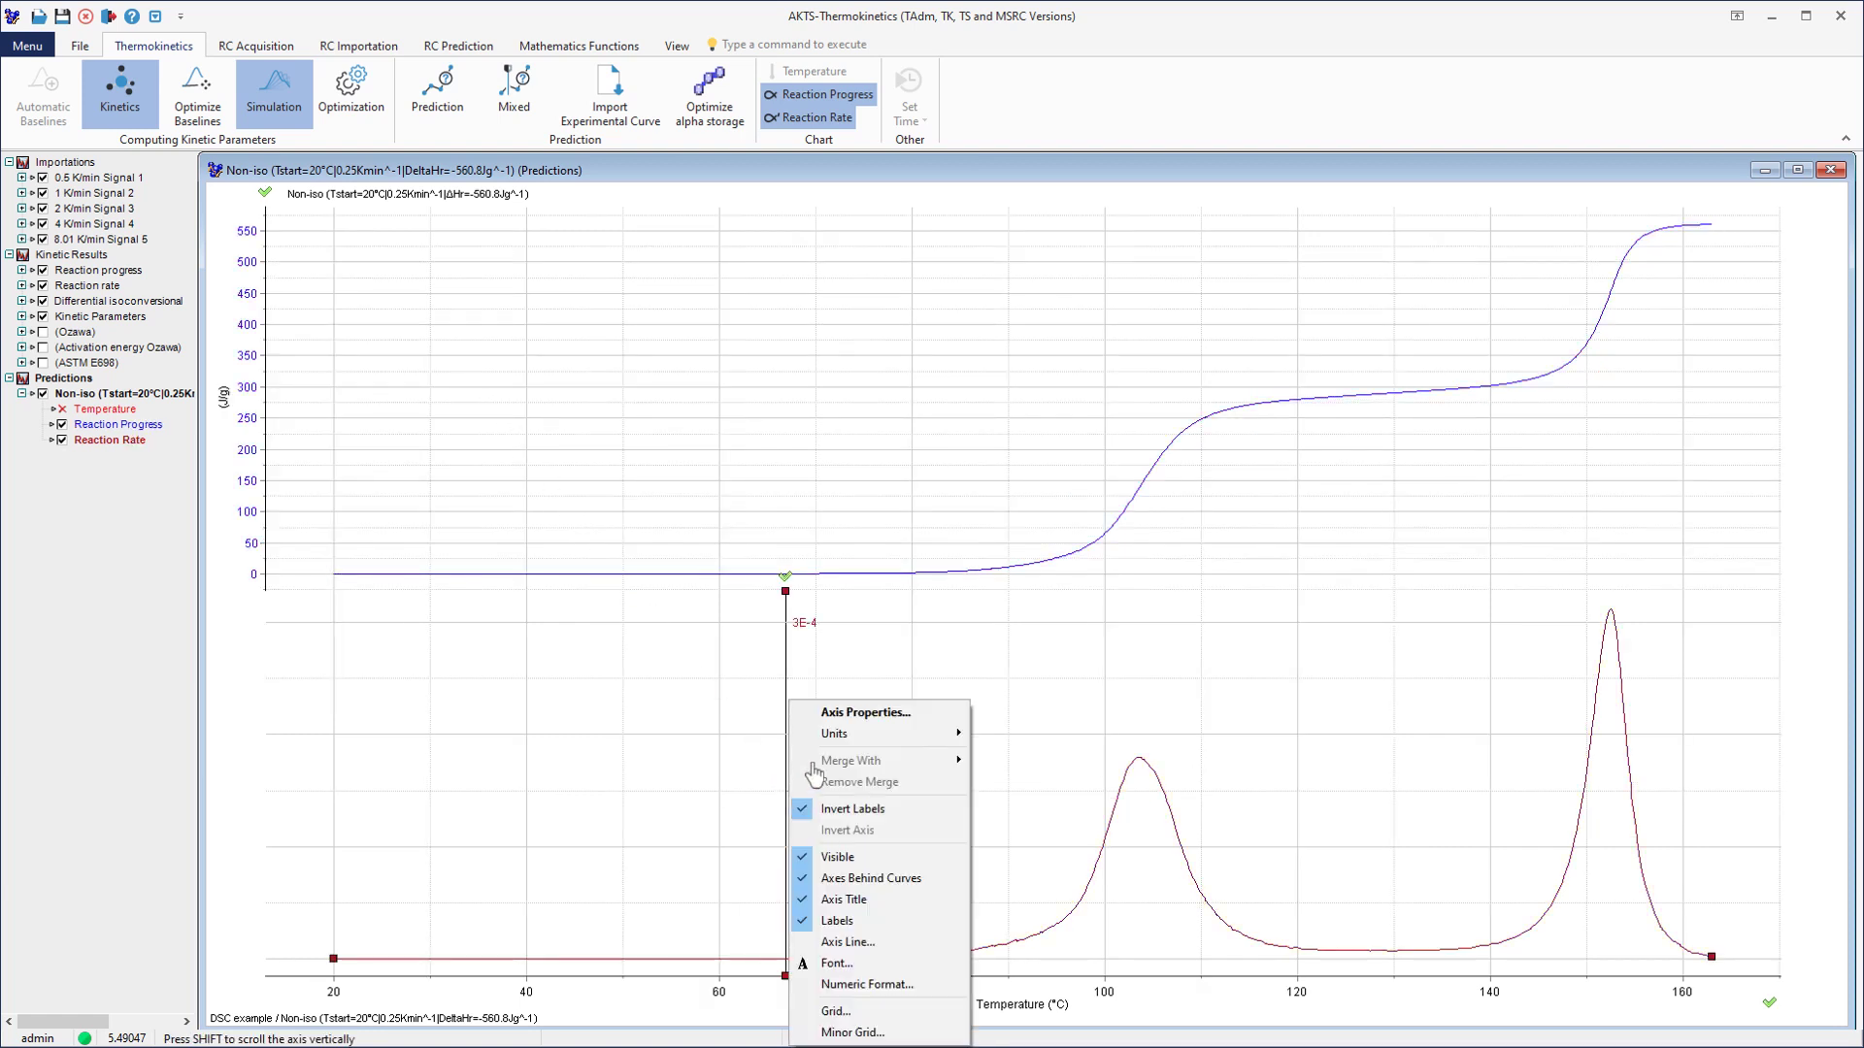
mouse_move(853, 744)
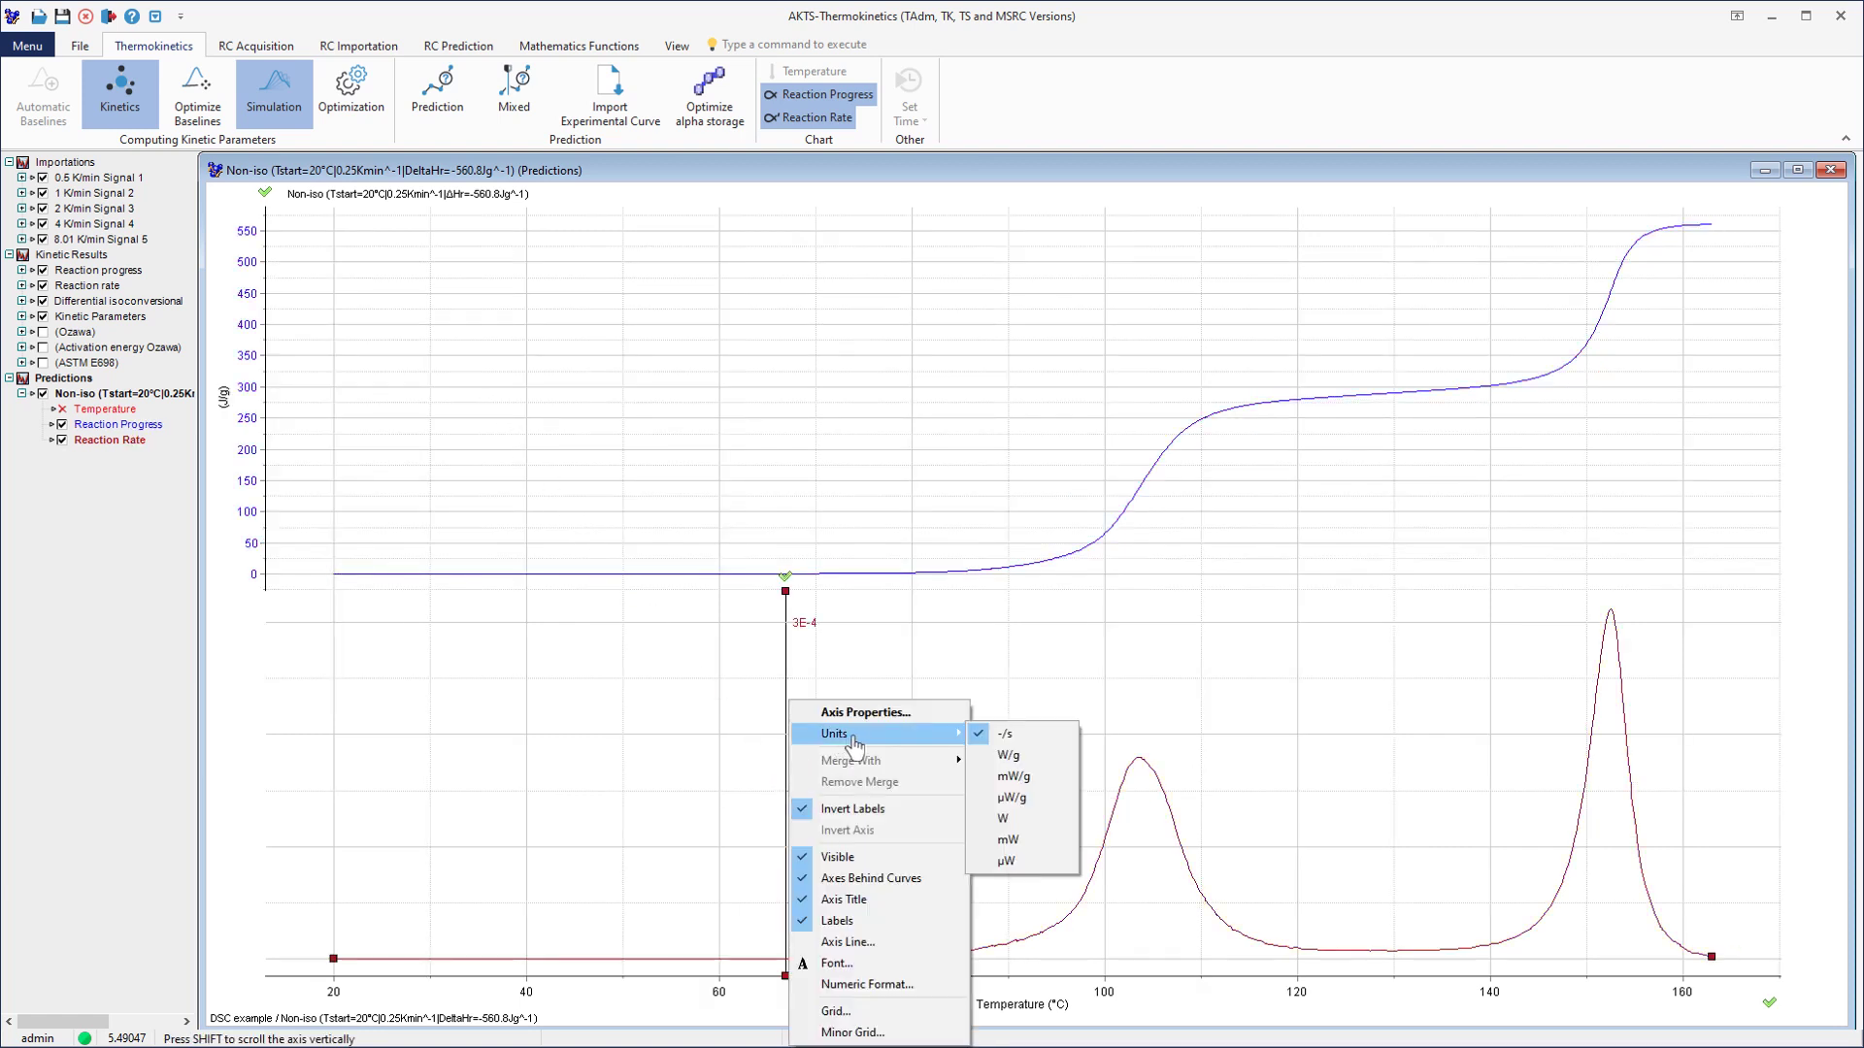
click(1012, 756)
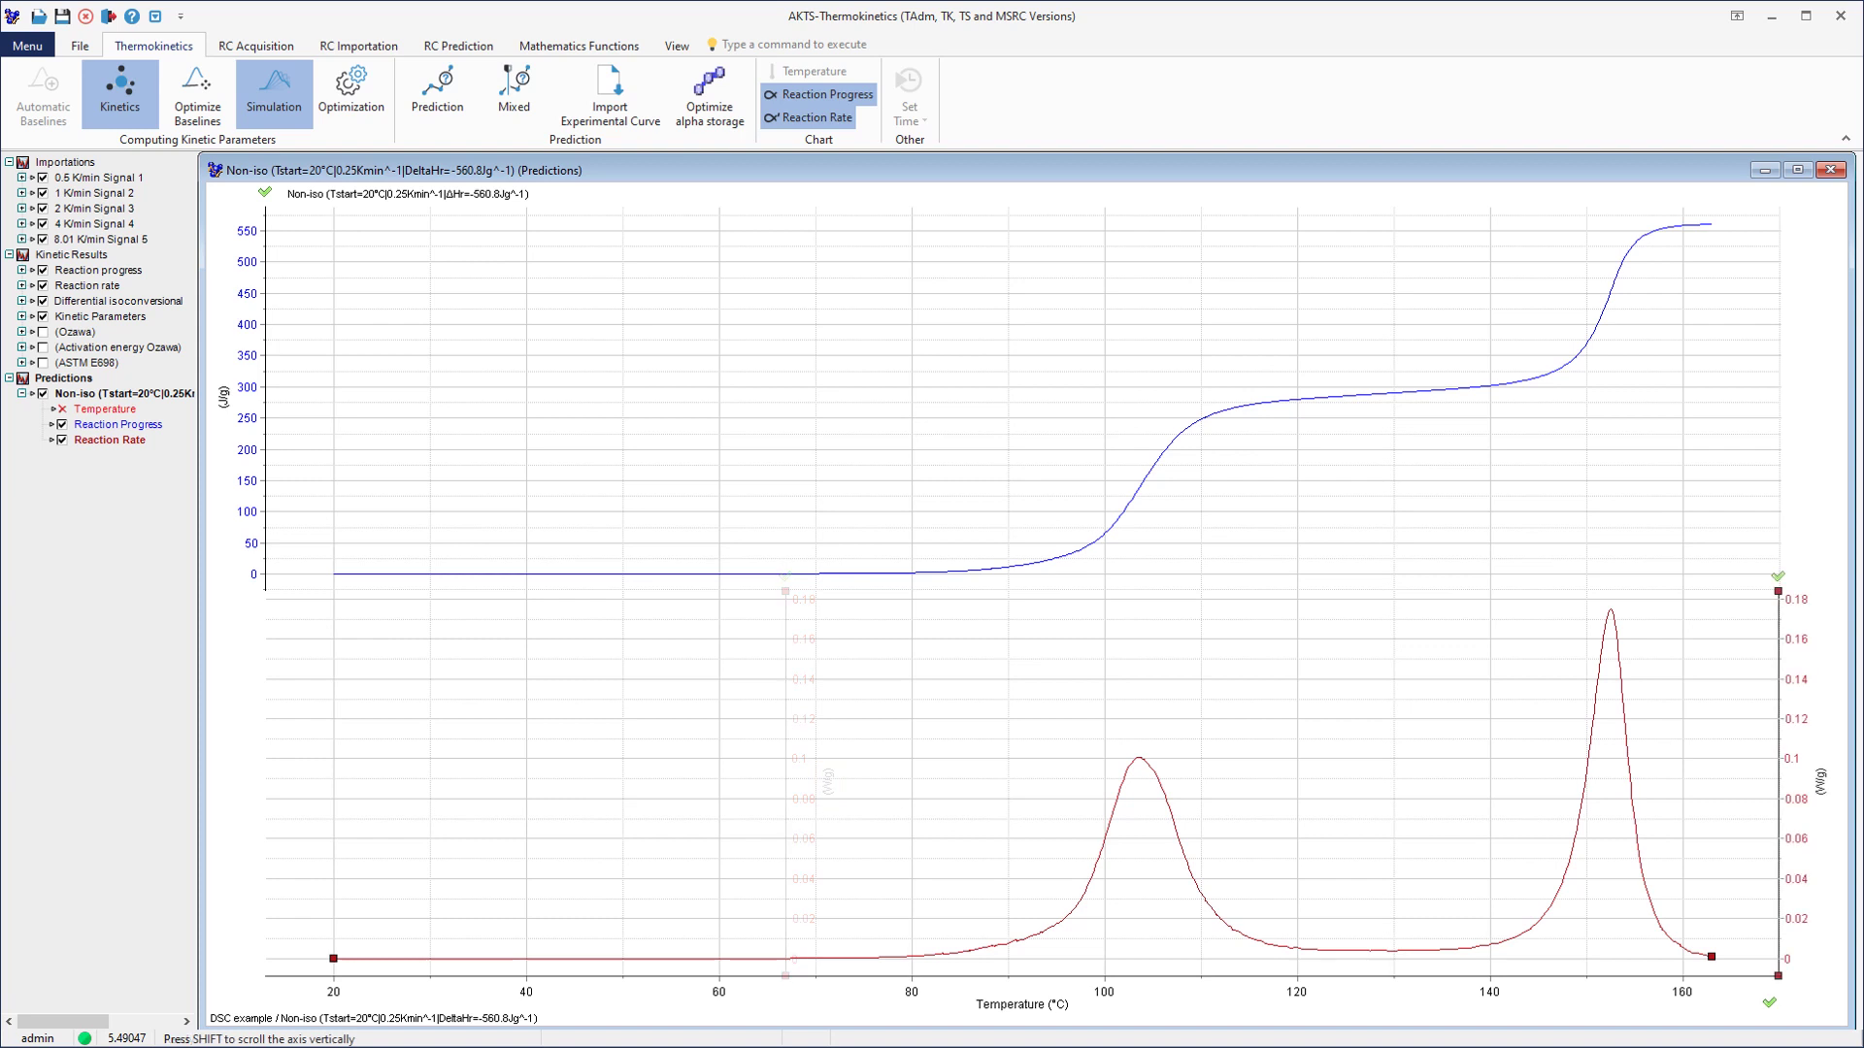
- Plot the prediction against time with the temperature curve added, each in stacked panels
right_click(504, 590)
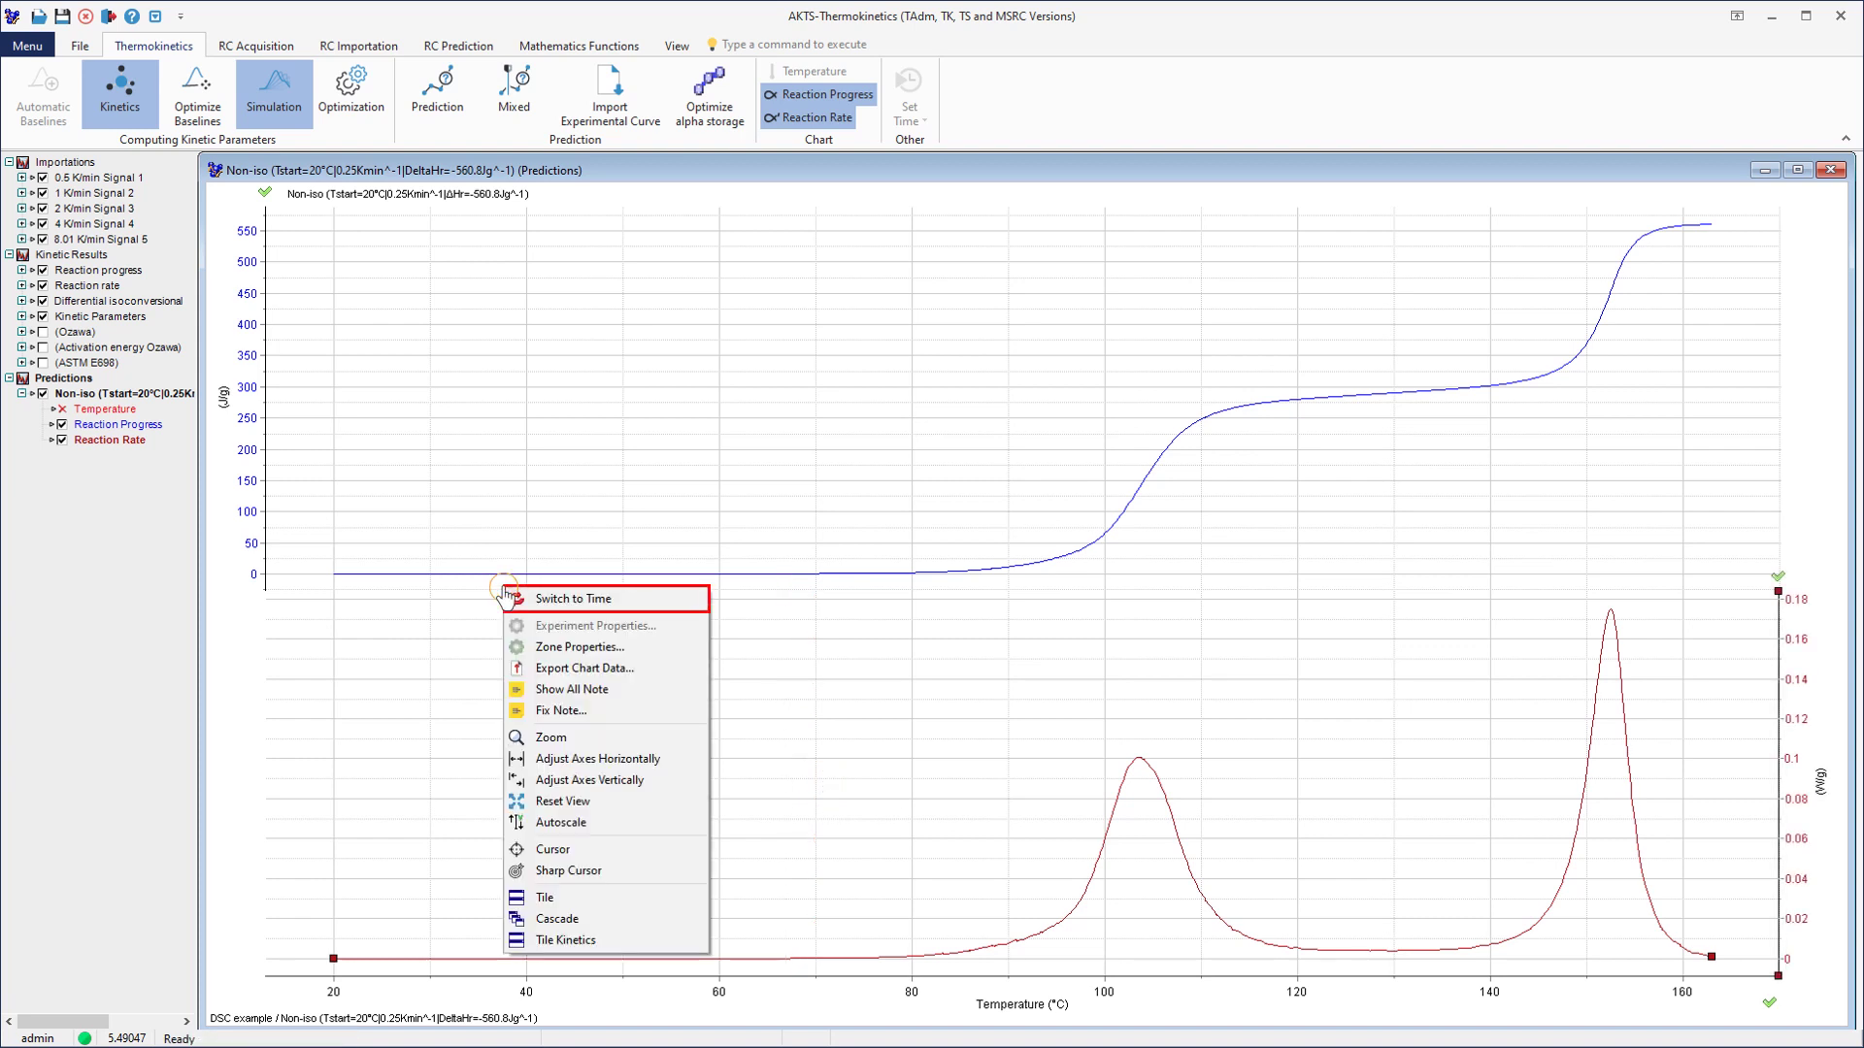
click(572, 600)
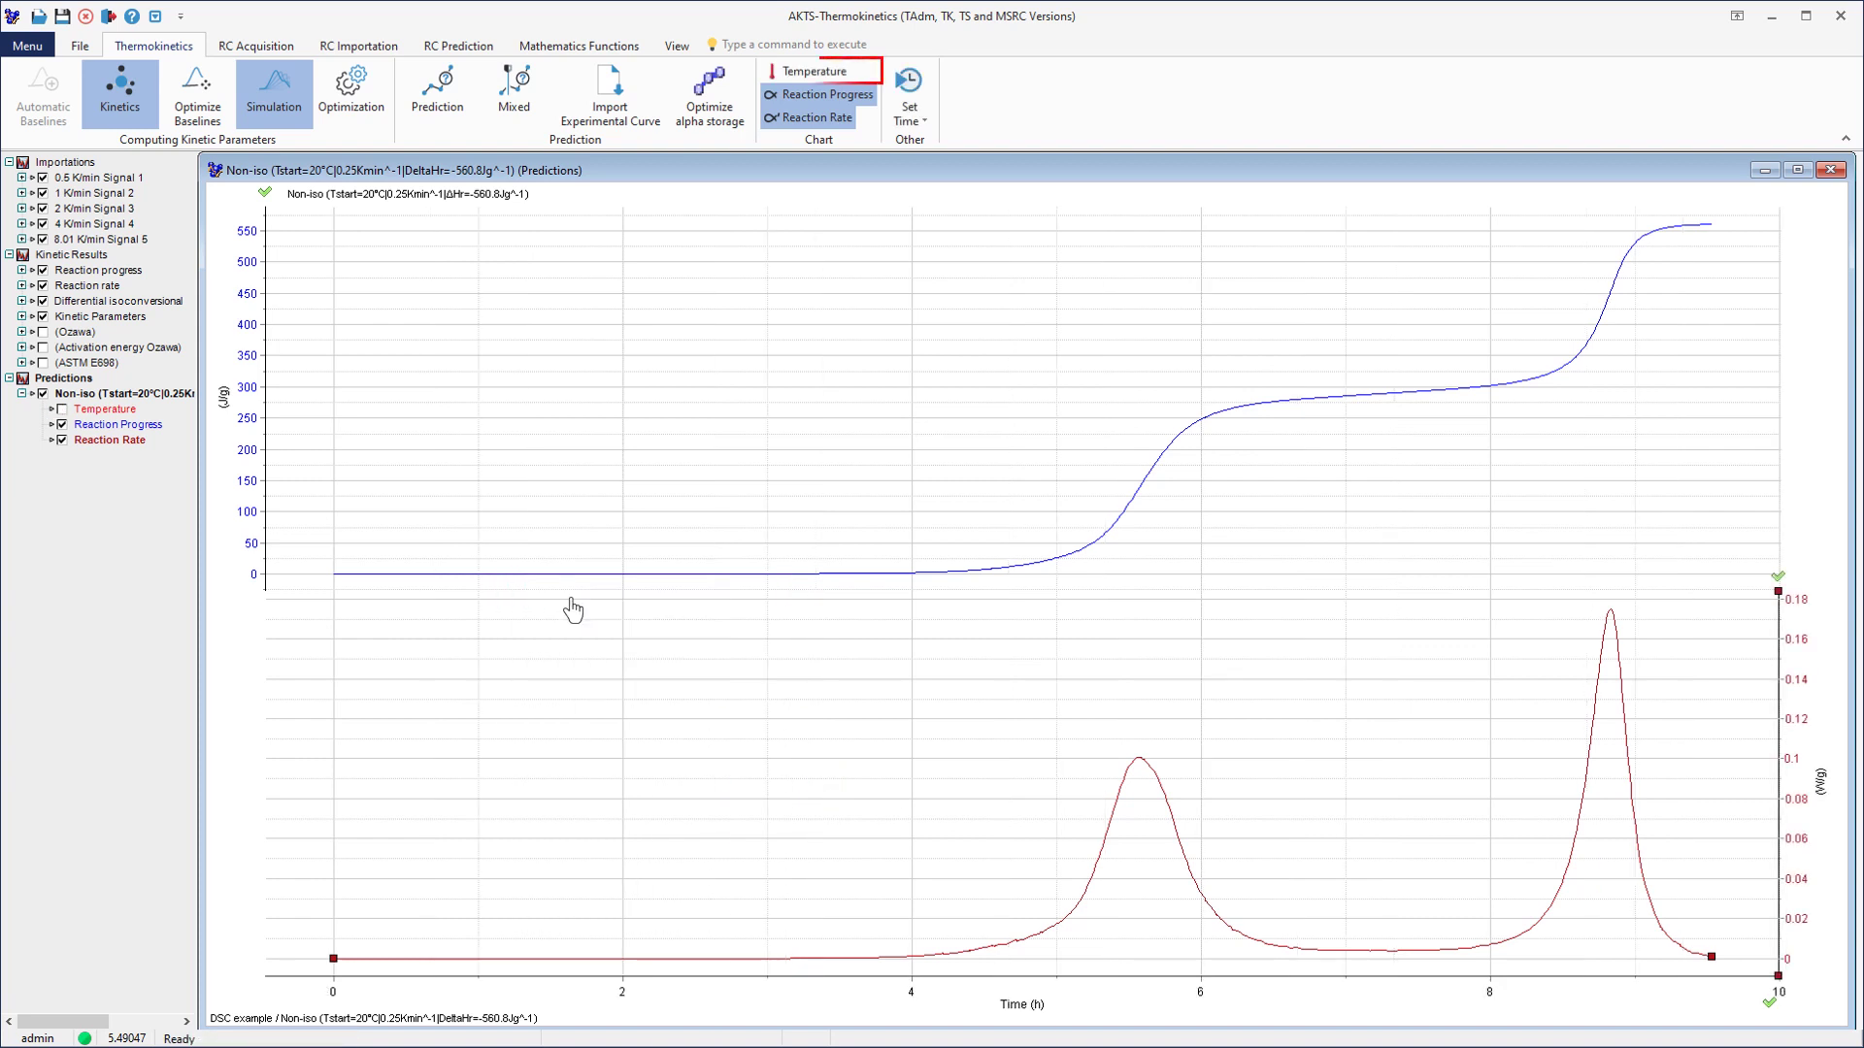
click(808, 74)
right_click(715, 218)
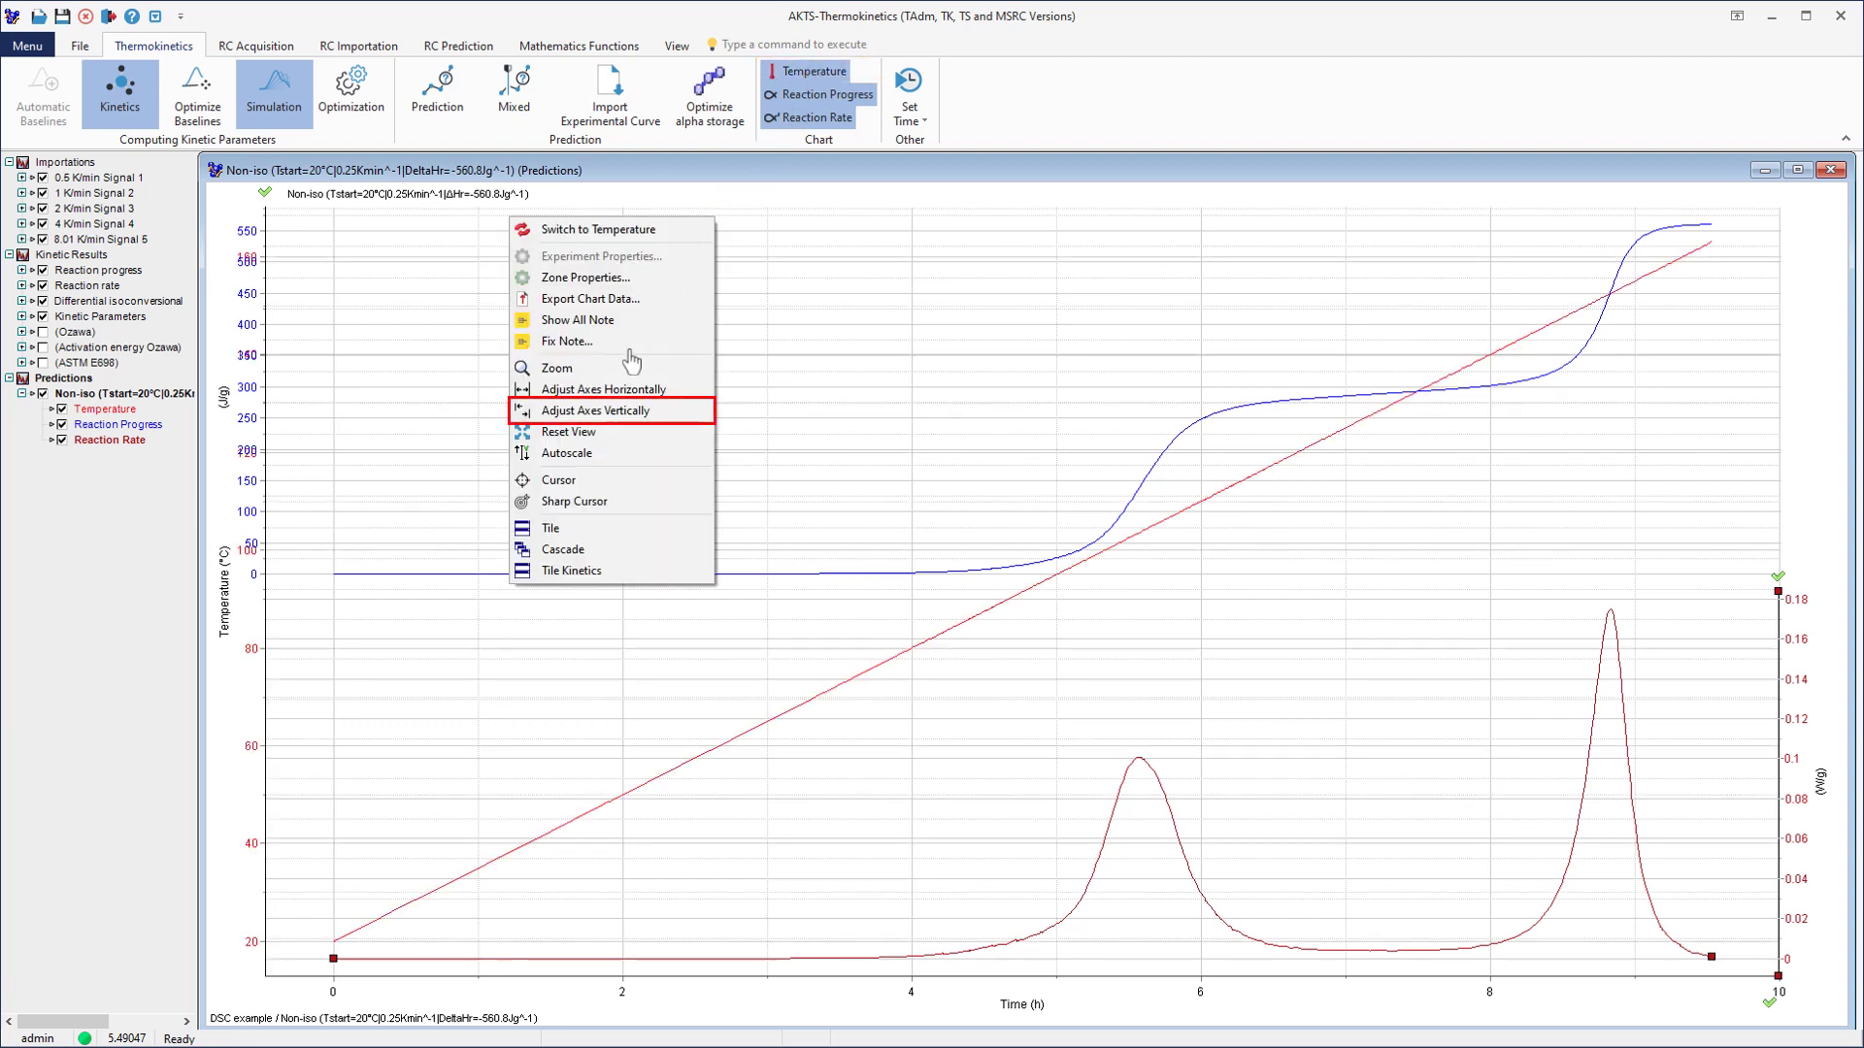
click(592, 412)
- Return the chart to temperature, restack with the W/g panel on top, and reopen Prediction settings
right_click(544, 256)
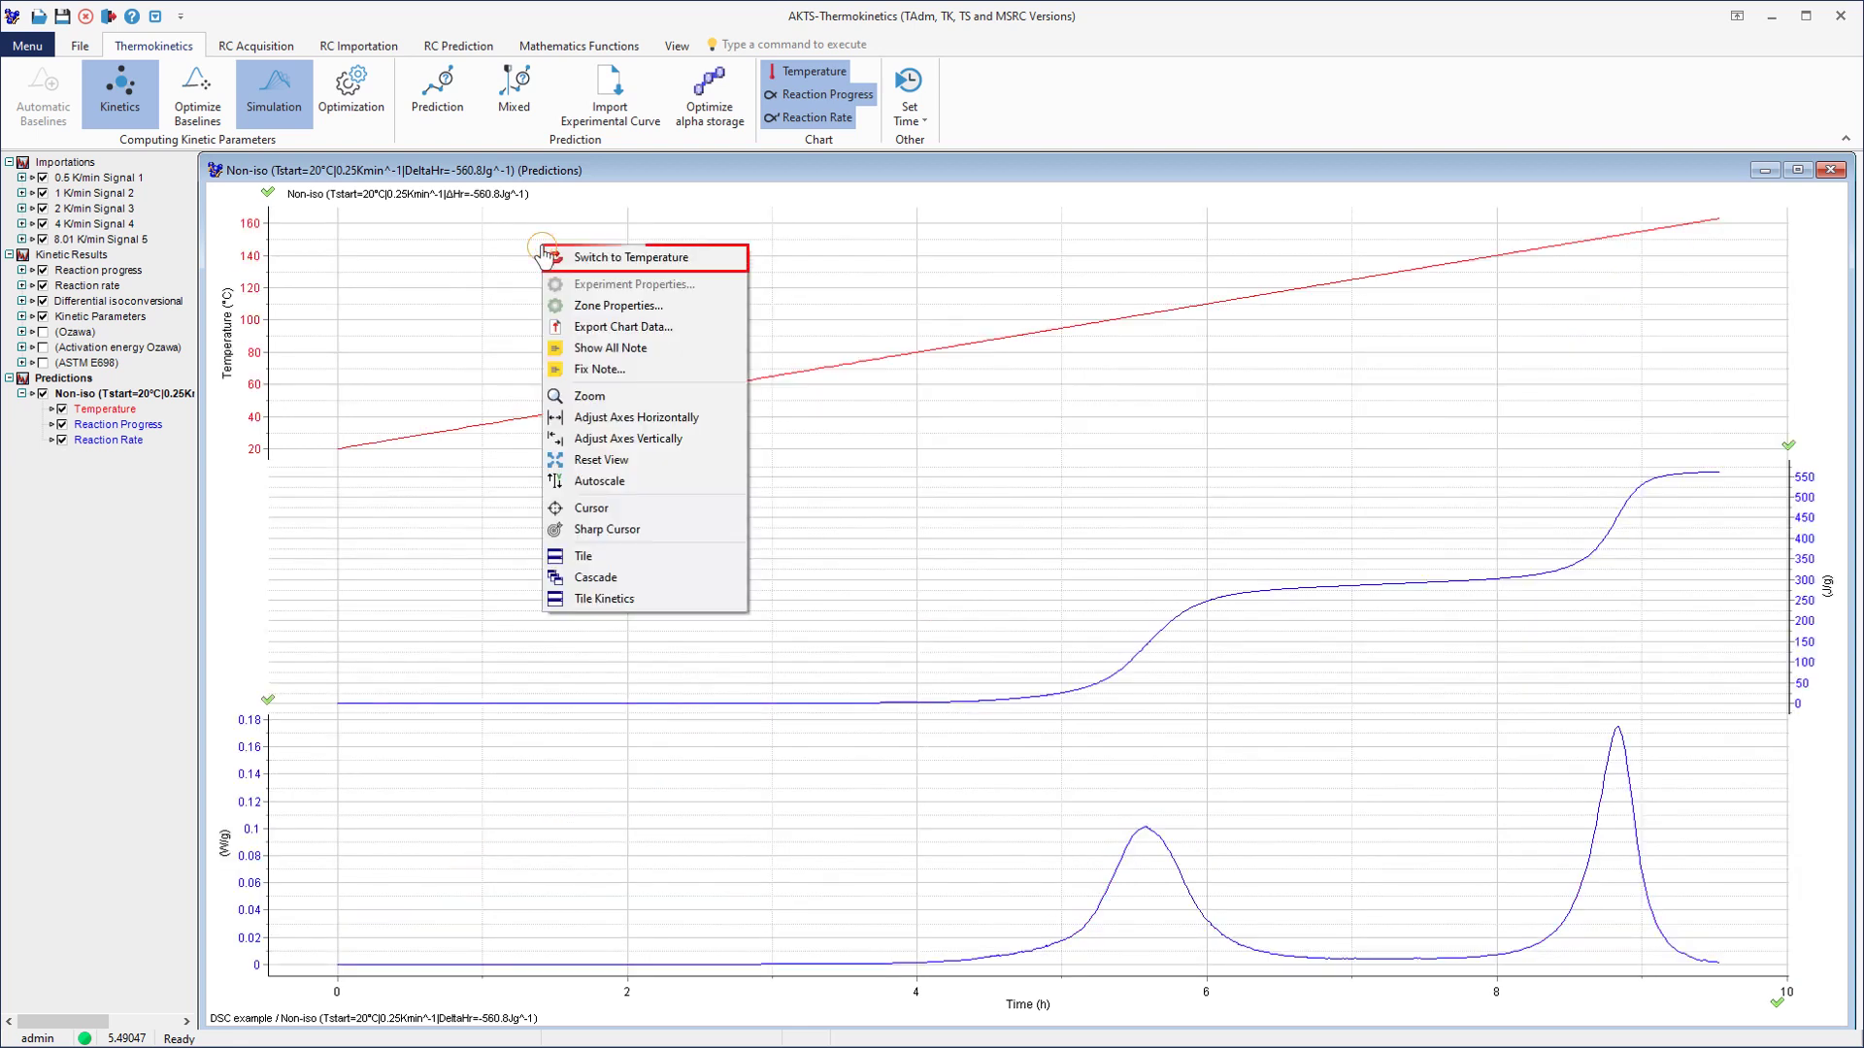
click(670, 258)
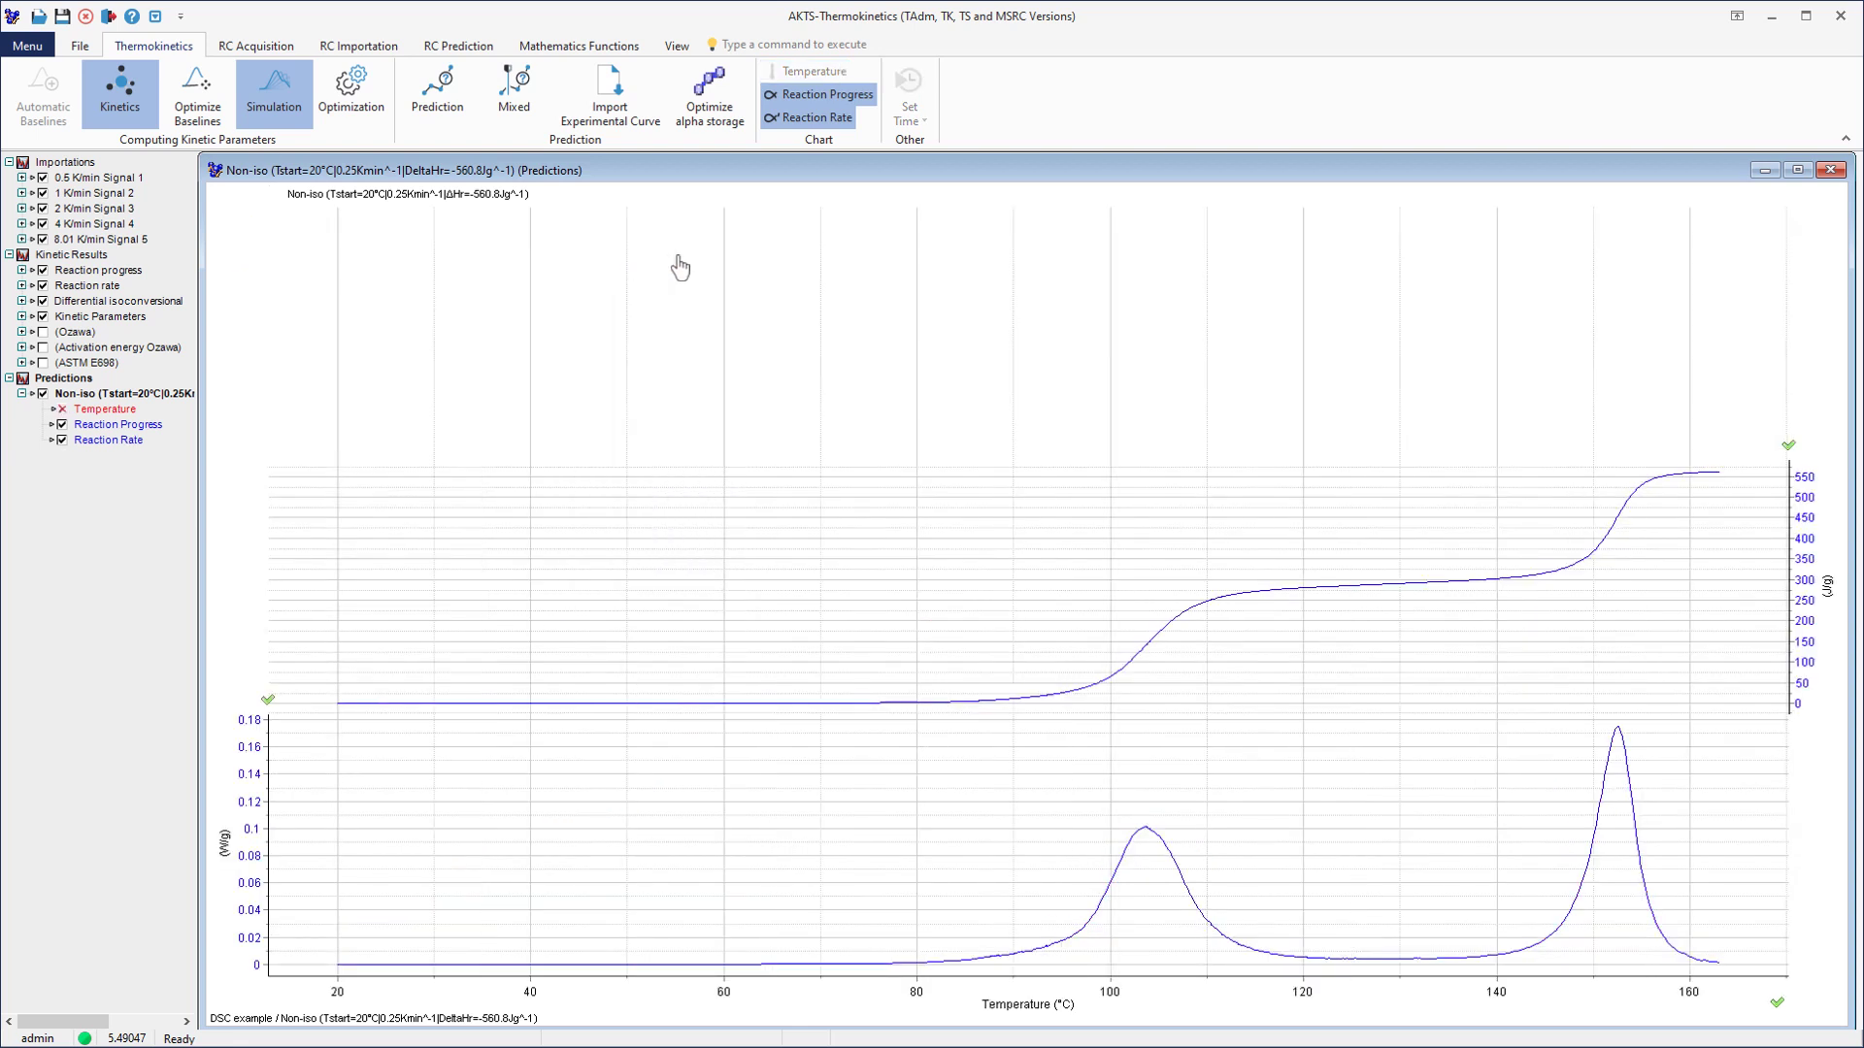
right_click(722, 255)
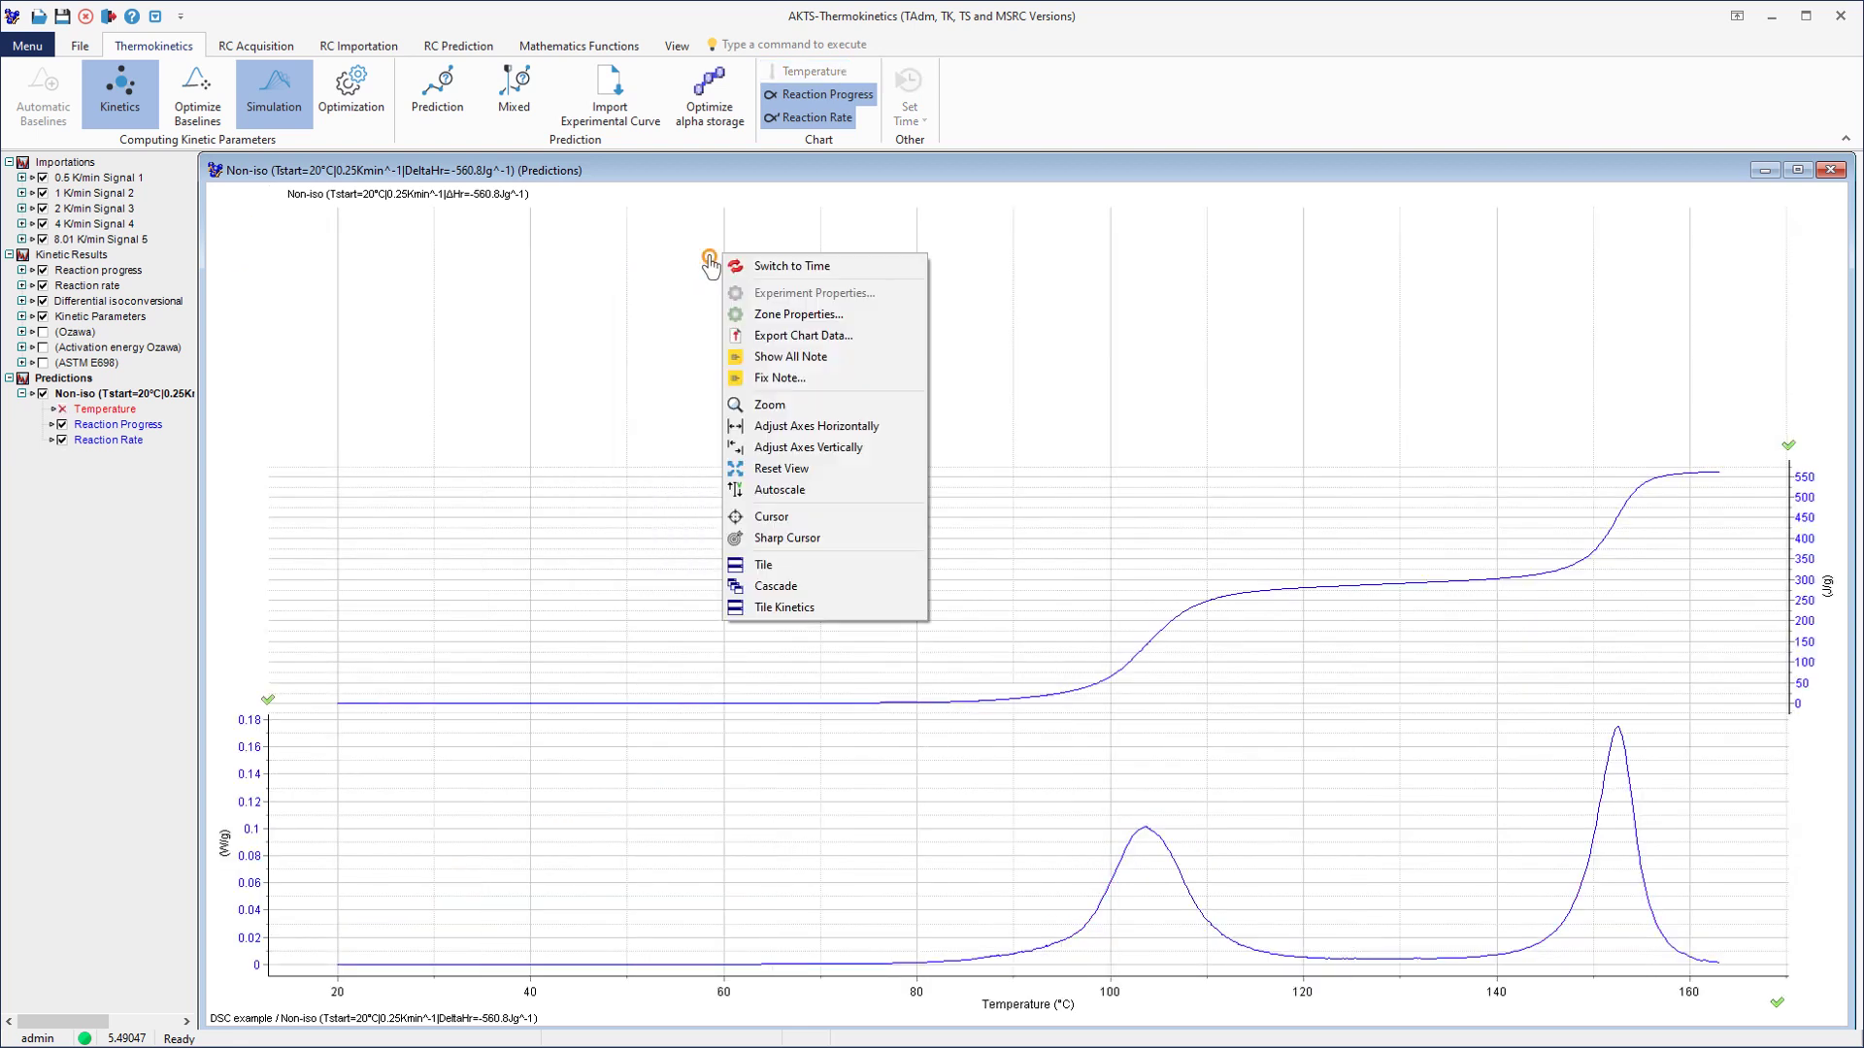
click(796, 447)
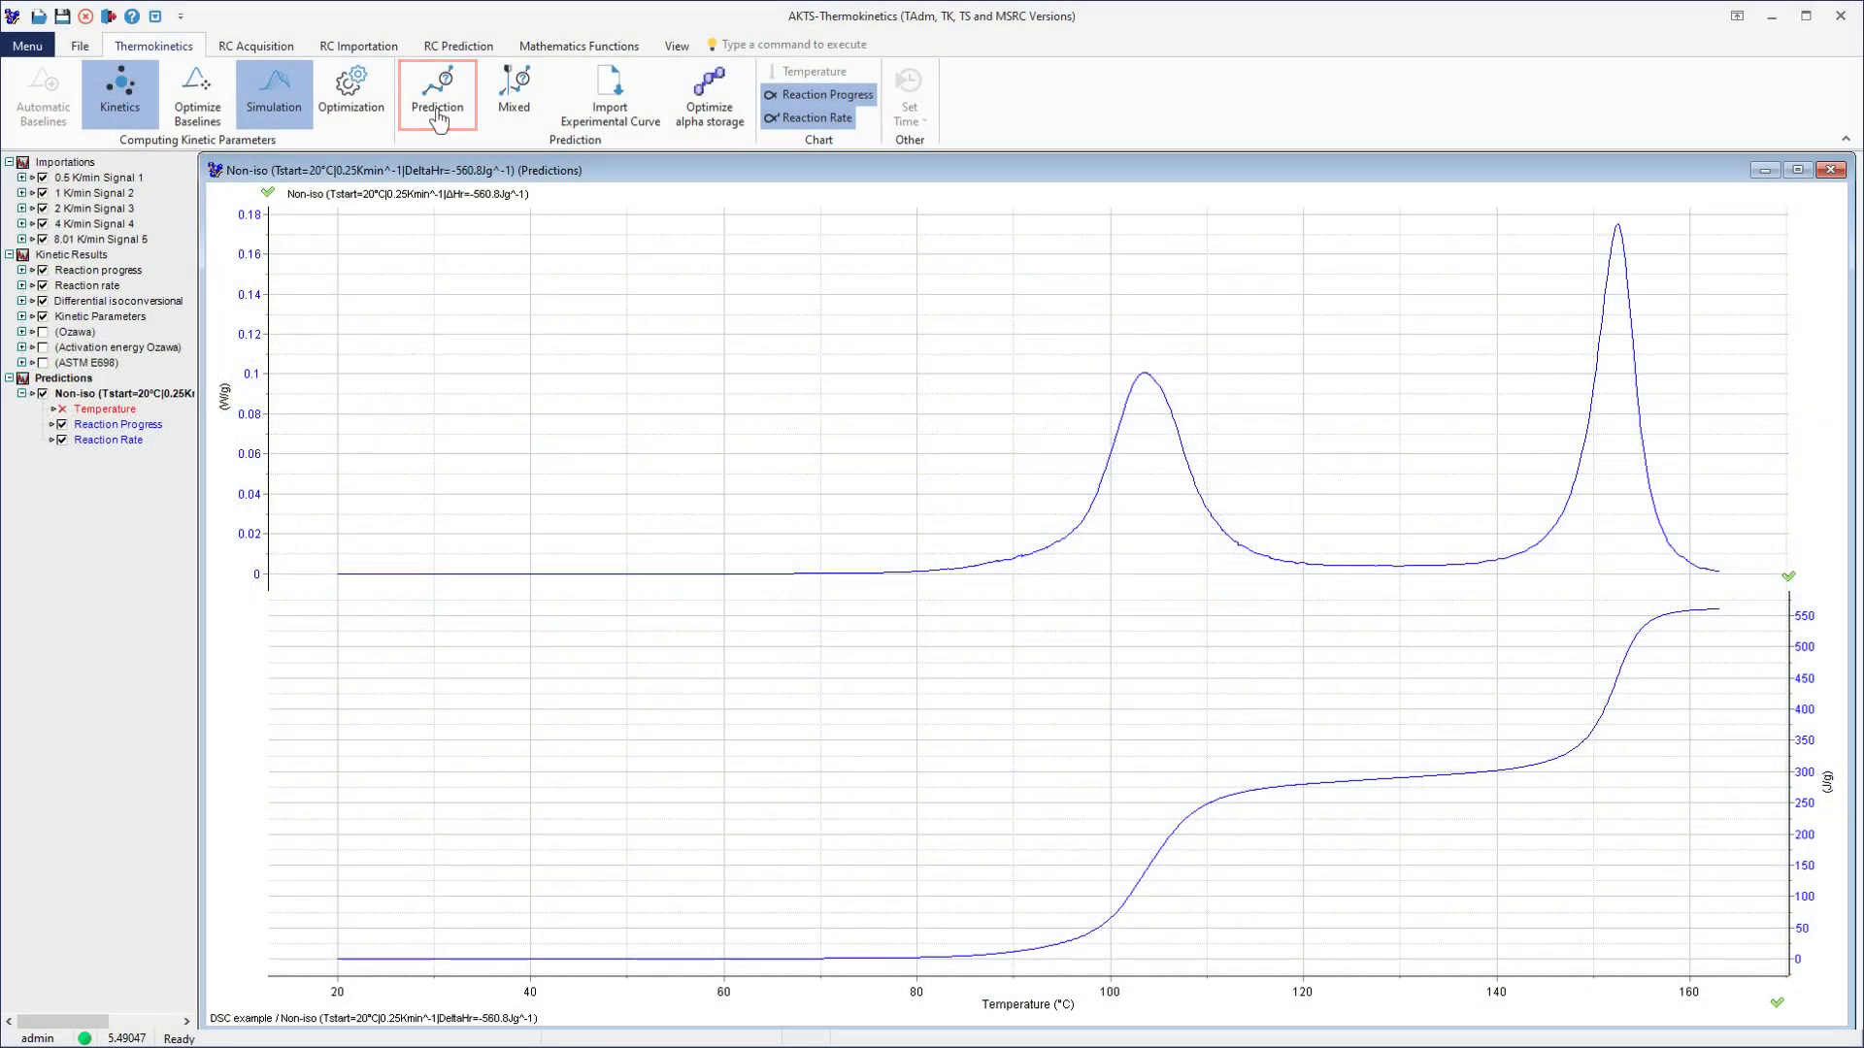
click(438, 107)
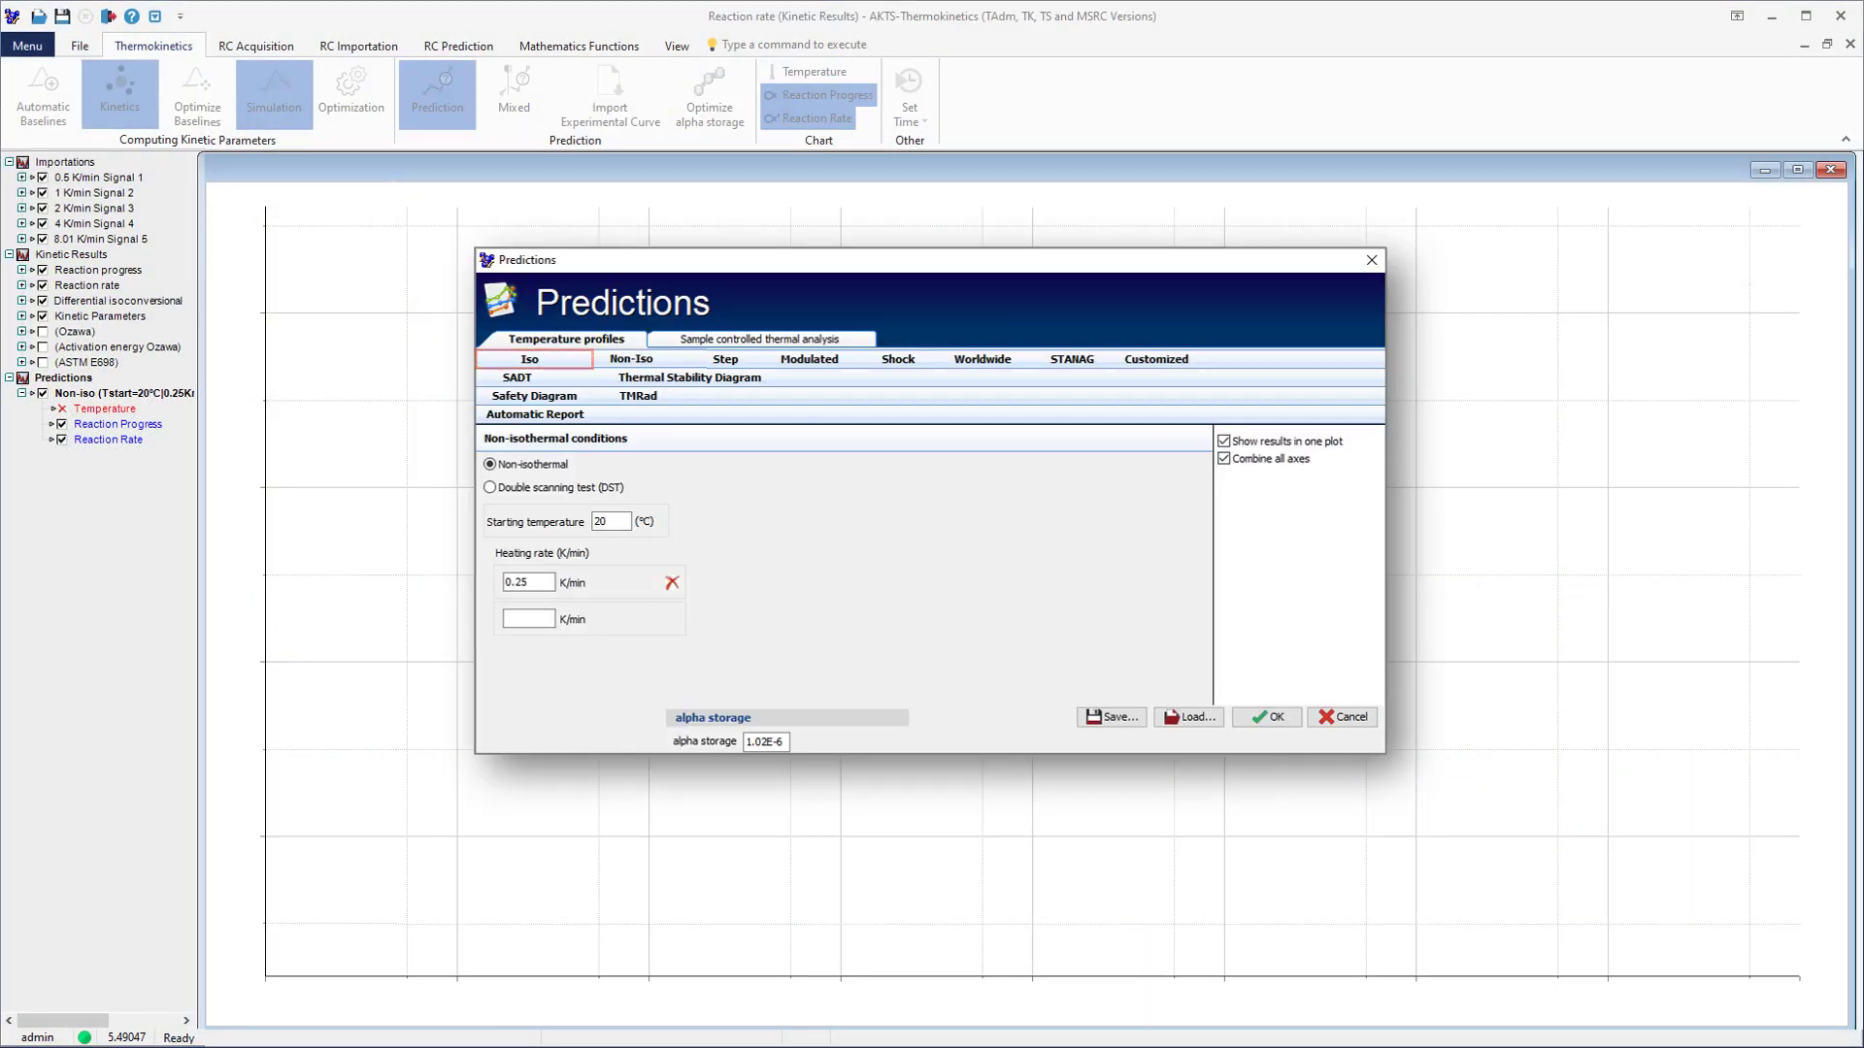
- Run isothermal predictions starting at 50 °C with ΔT 5 °C, including maximum heat release rate
click(529, 359)
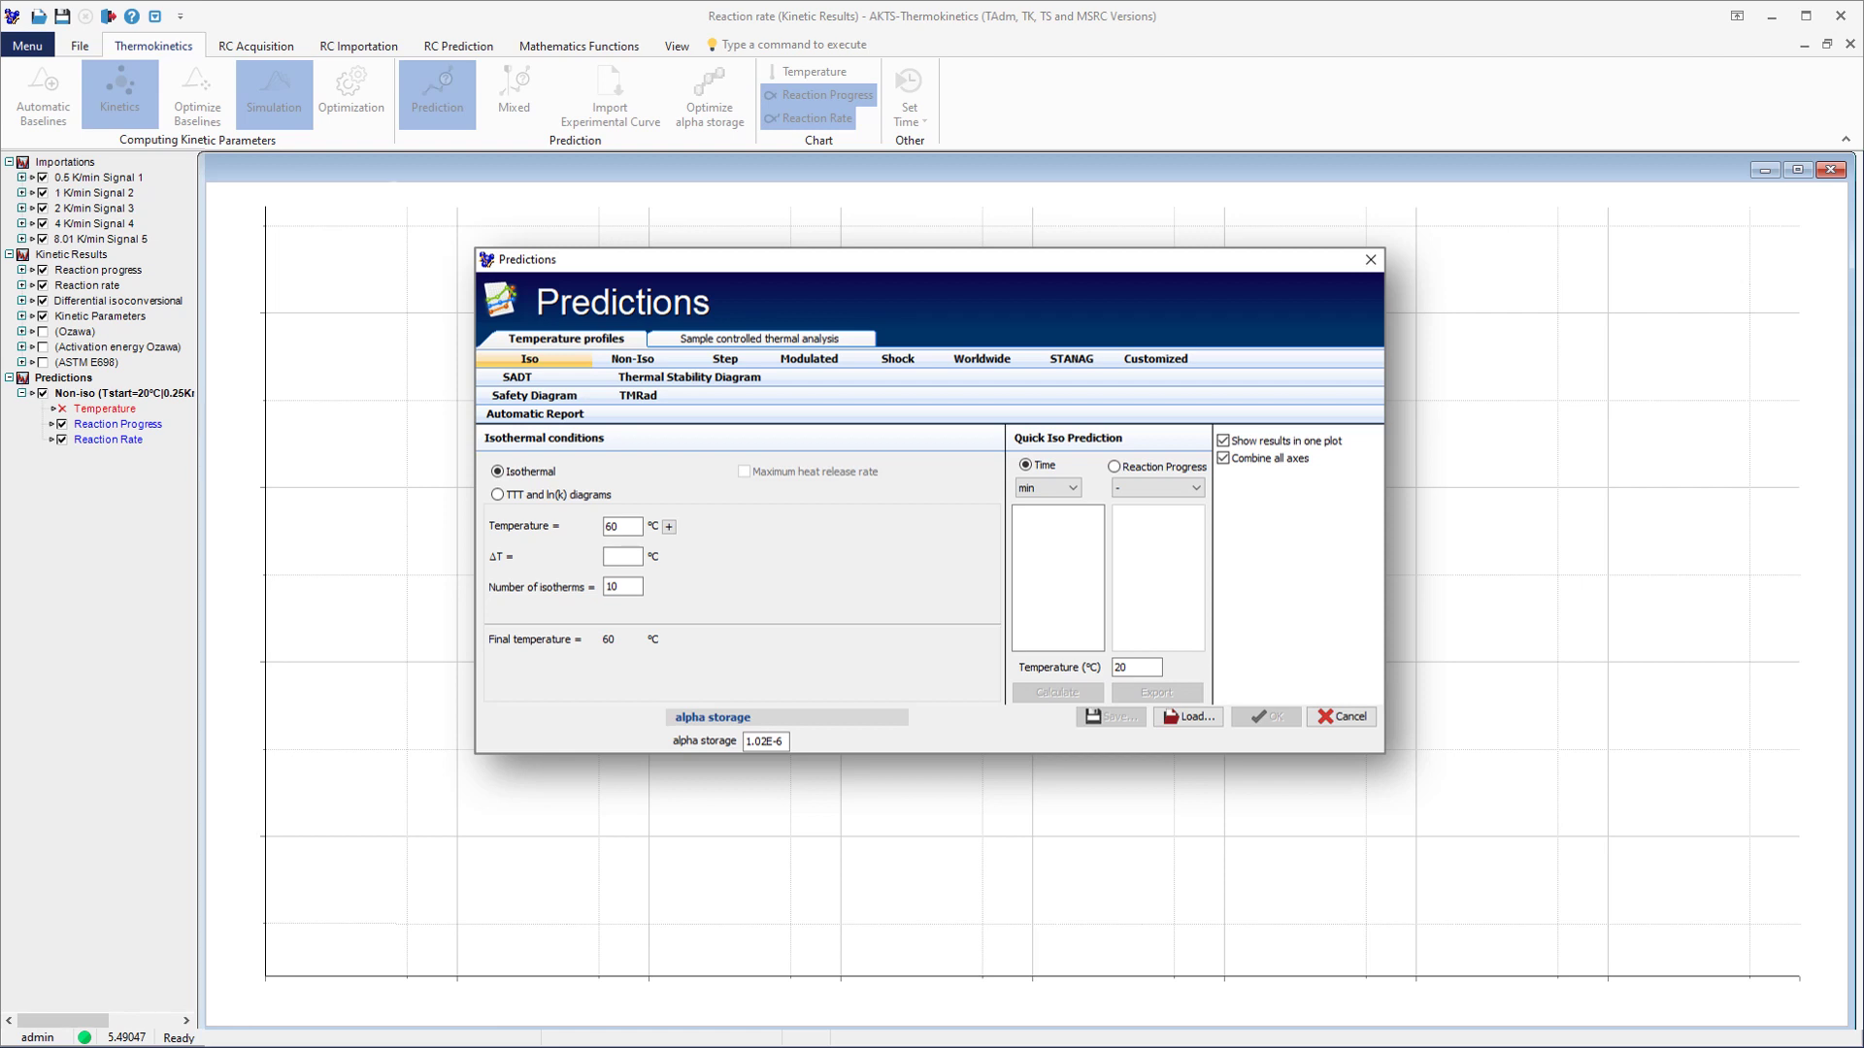
click(606, 526)
key(Delete)
text(5)
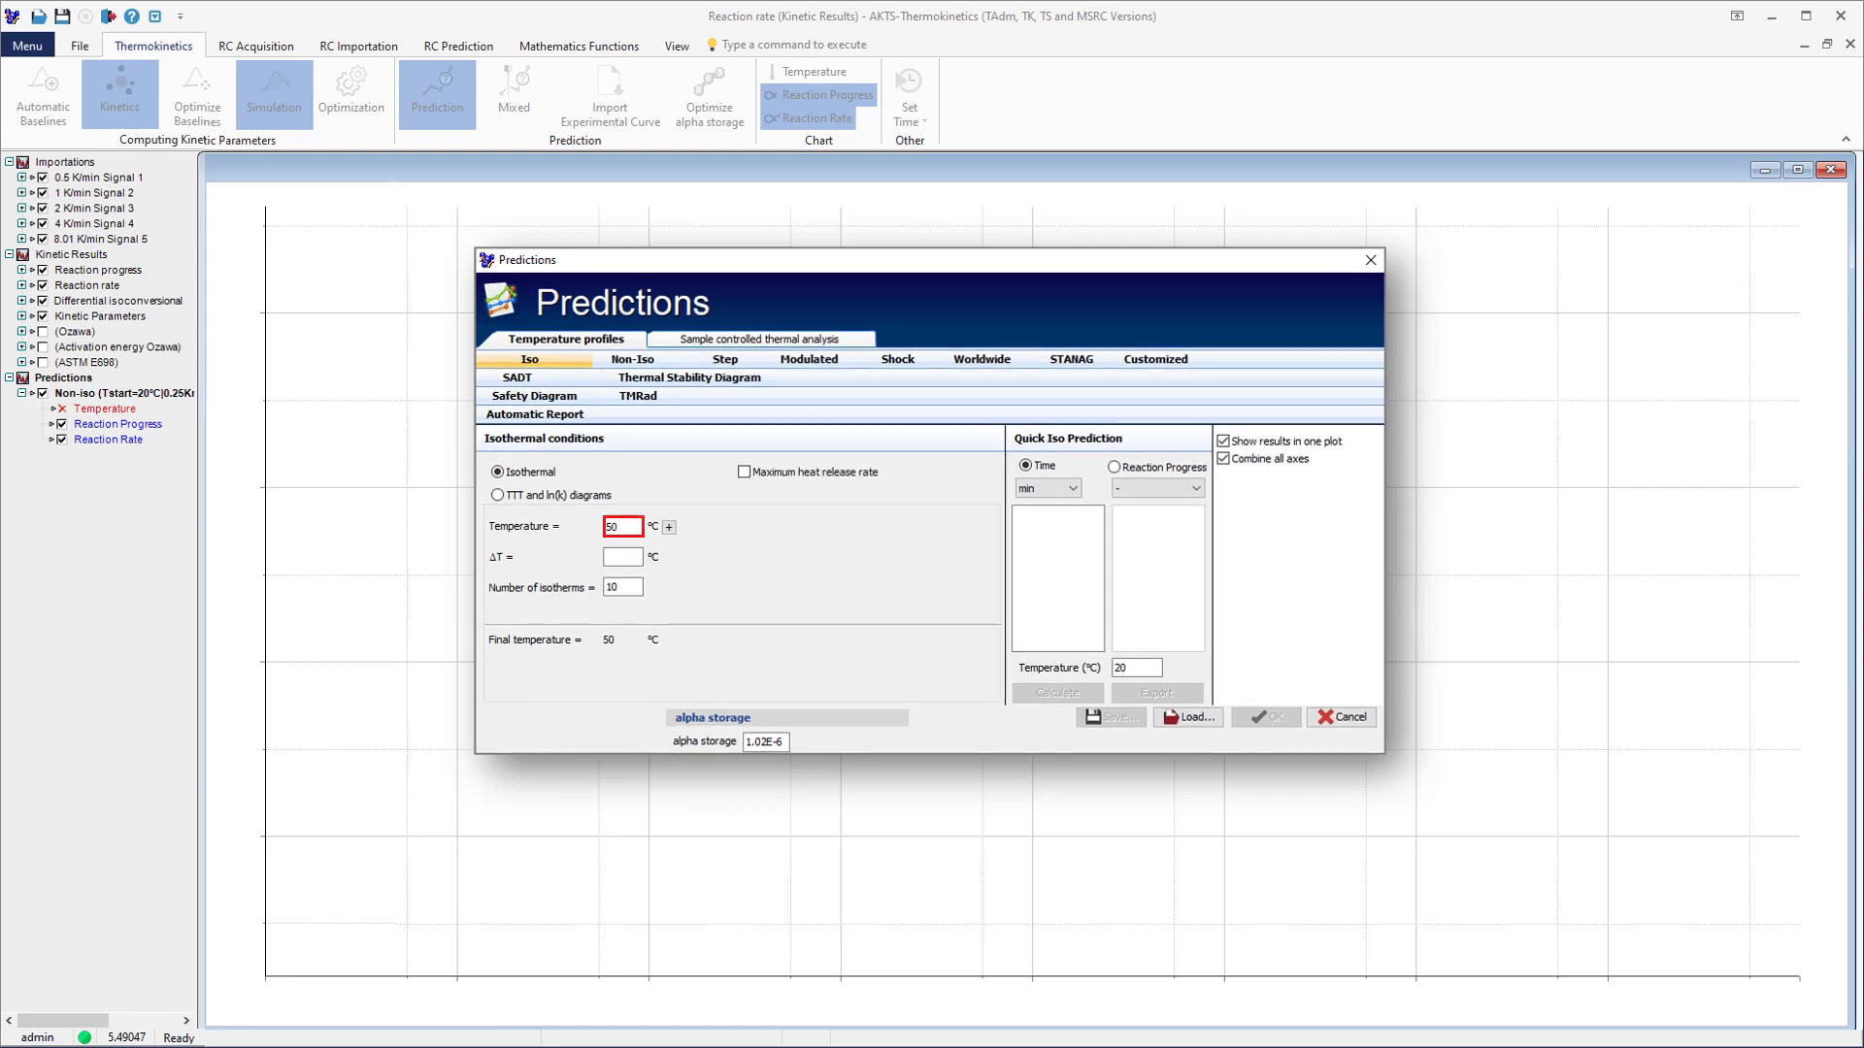
click(623, 557)
text(5)
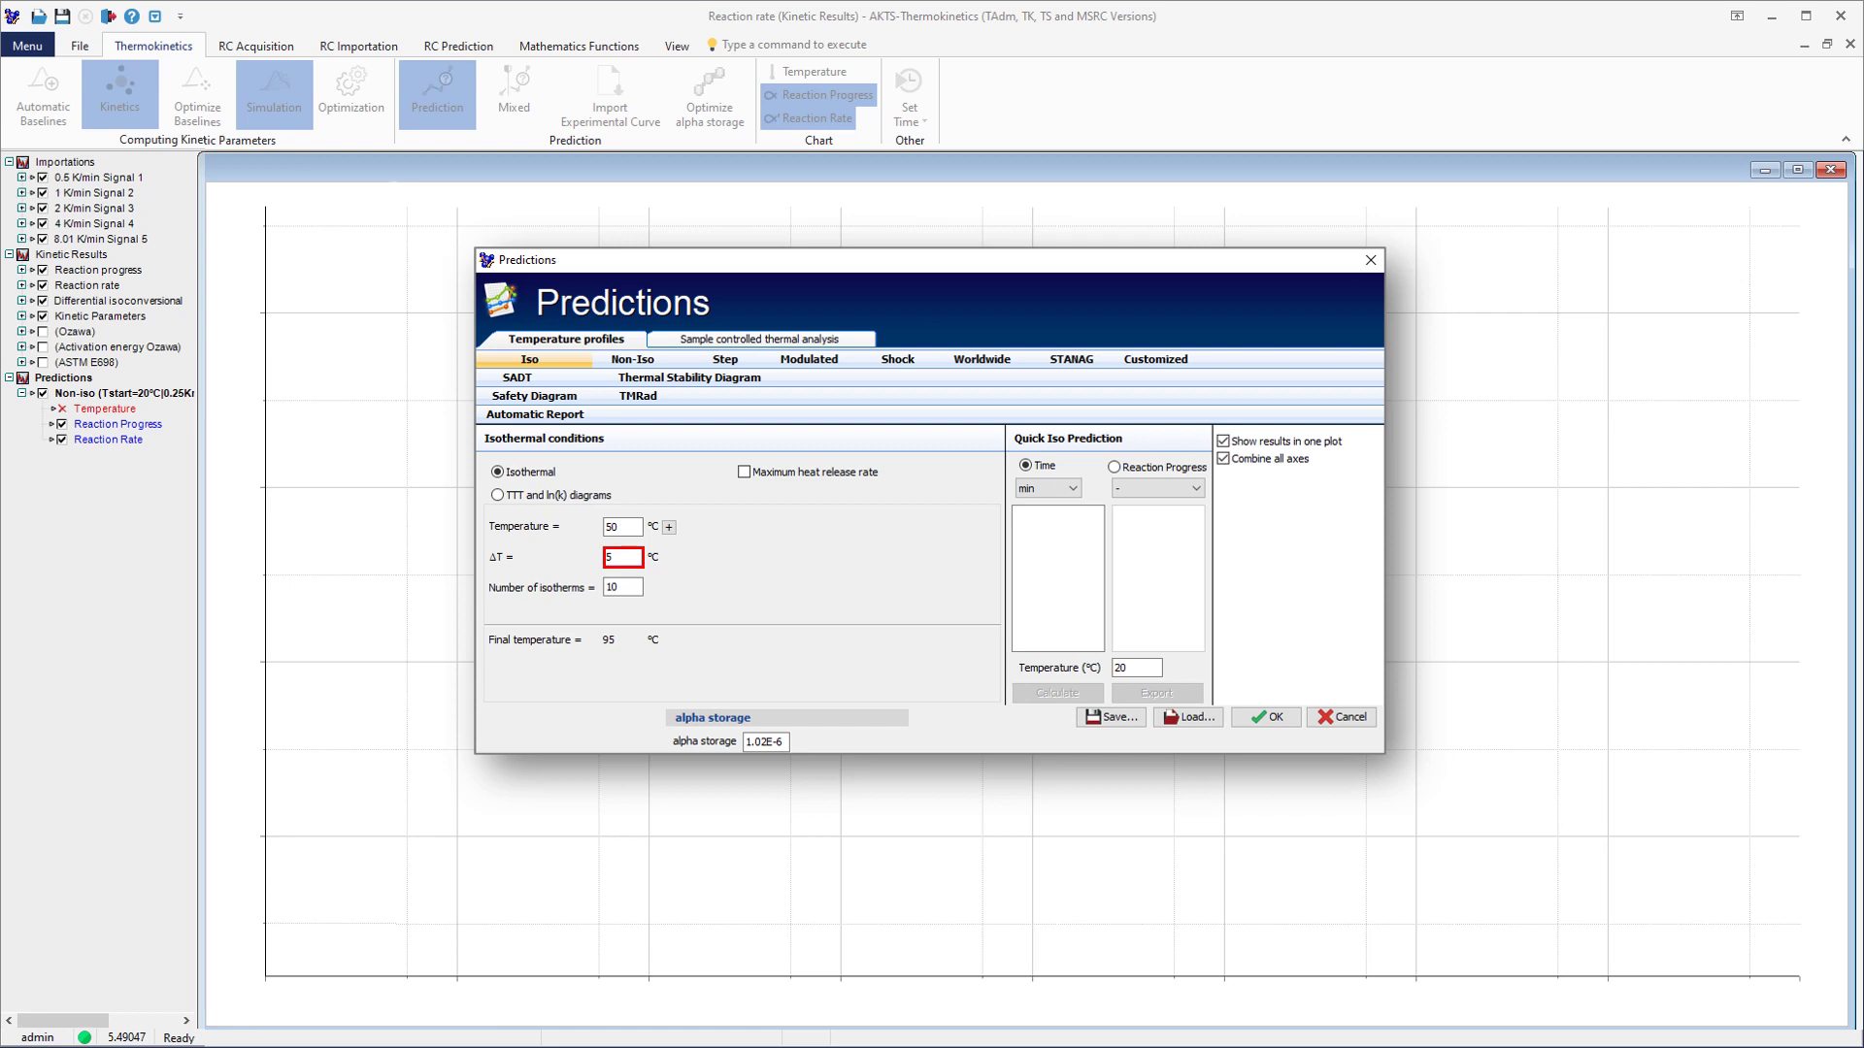
click(622, 586)
click(743, 473)
click(1266, 716)
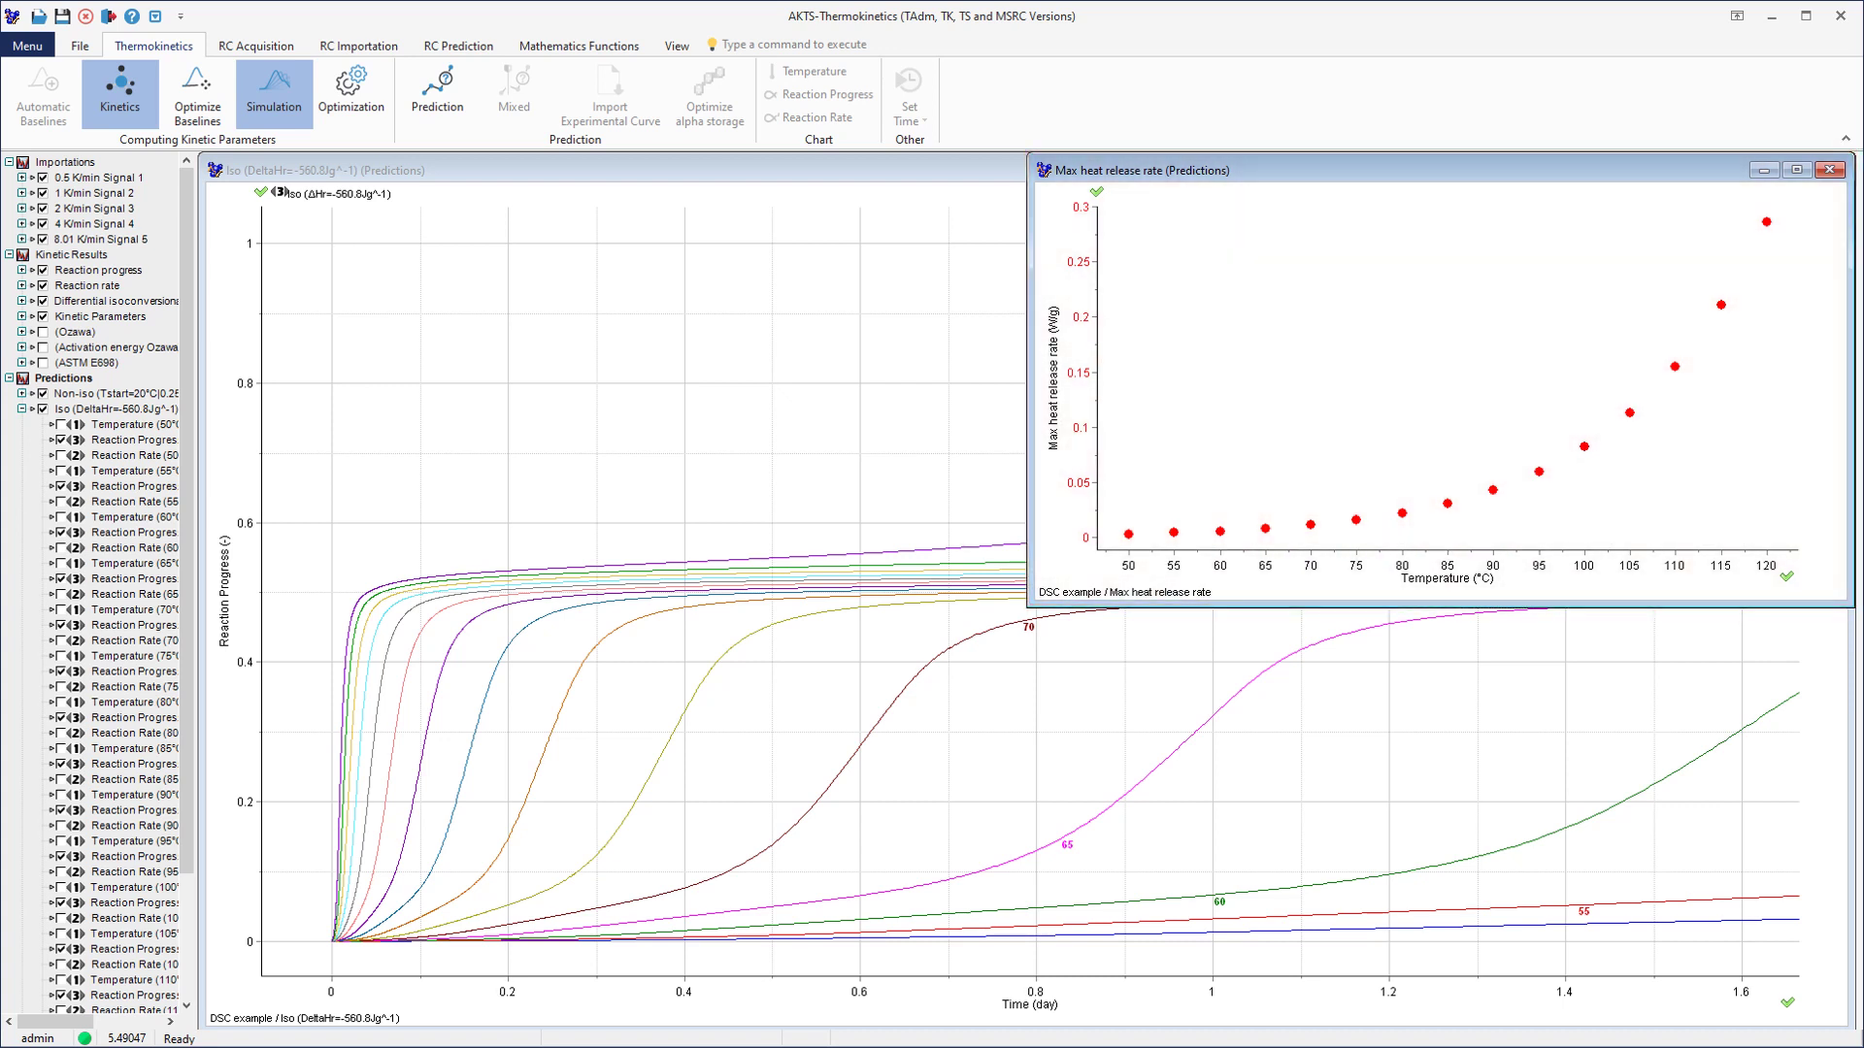
- Close the max-rate plot, then stack reaction rate below reaction progress with the rate axis in W/g
click(1829, 170)
click(819, 118)
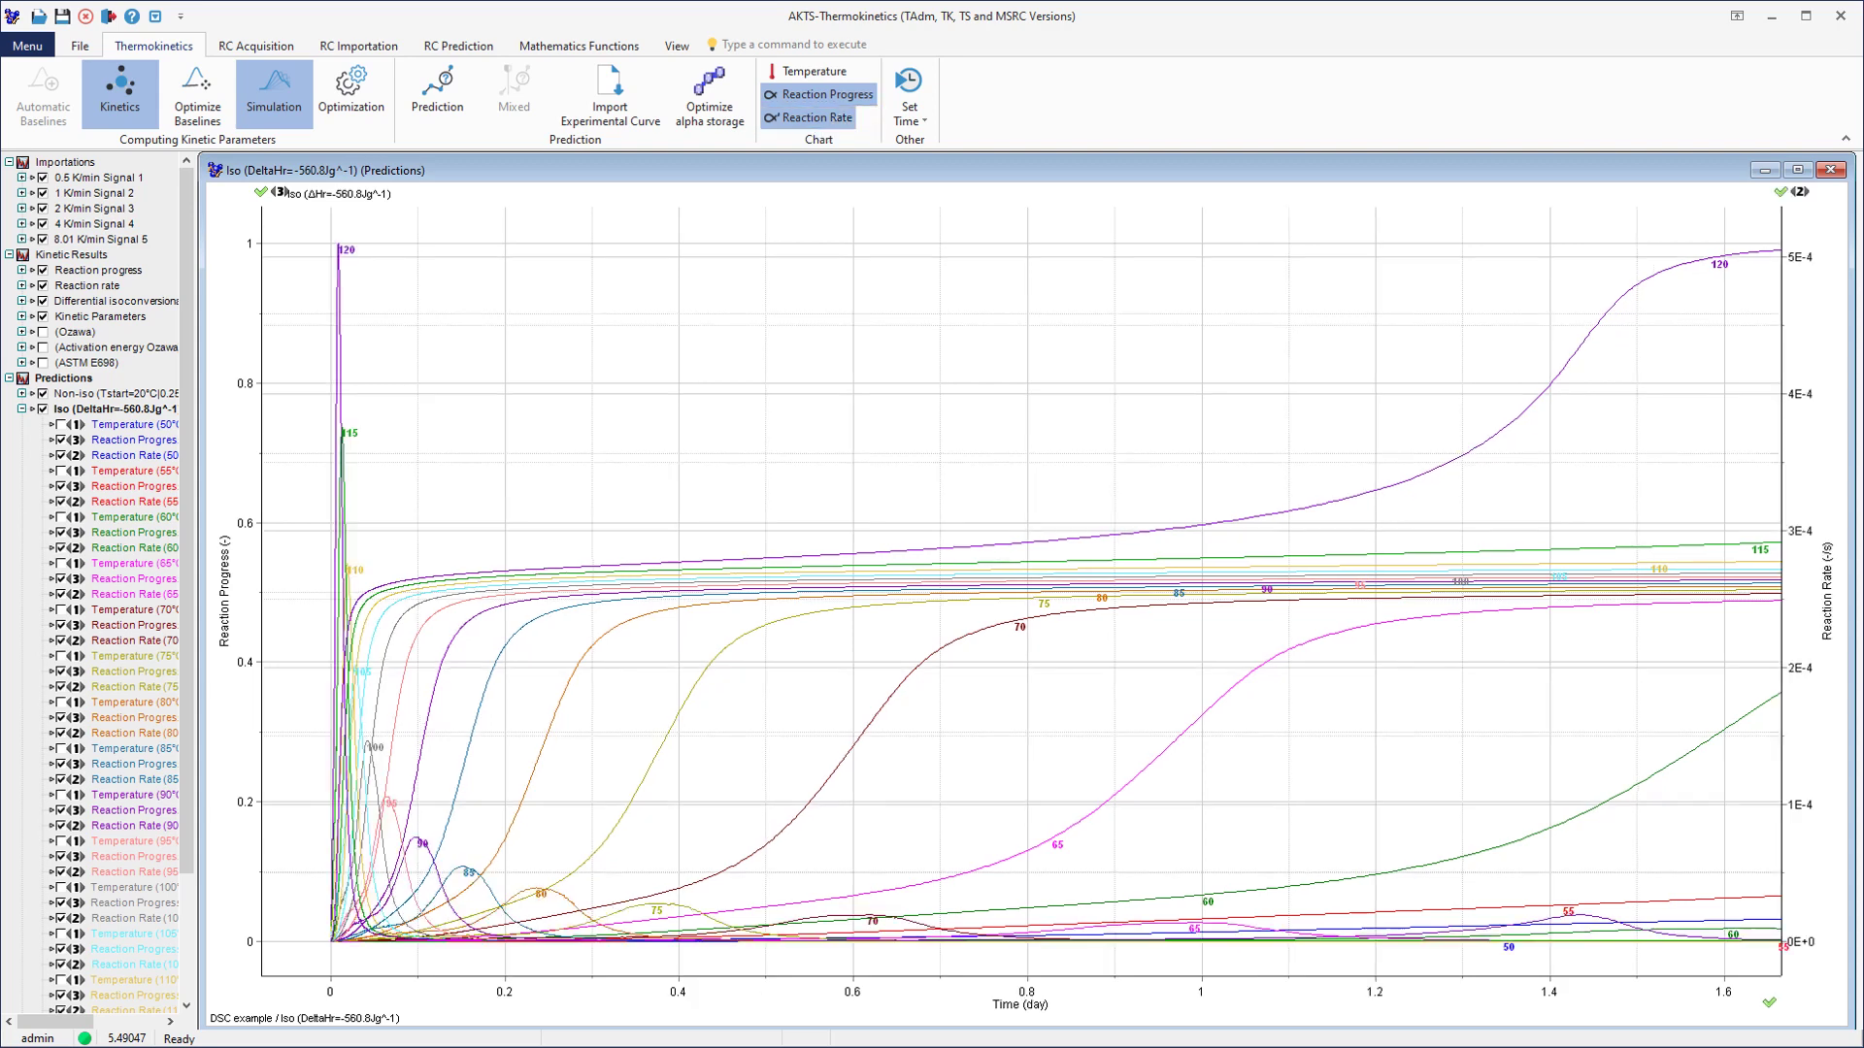
right_click(574, 207)
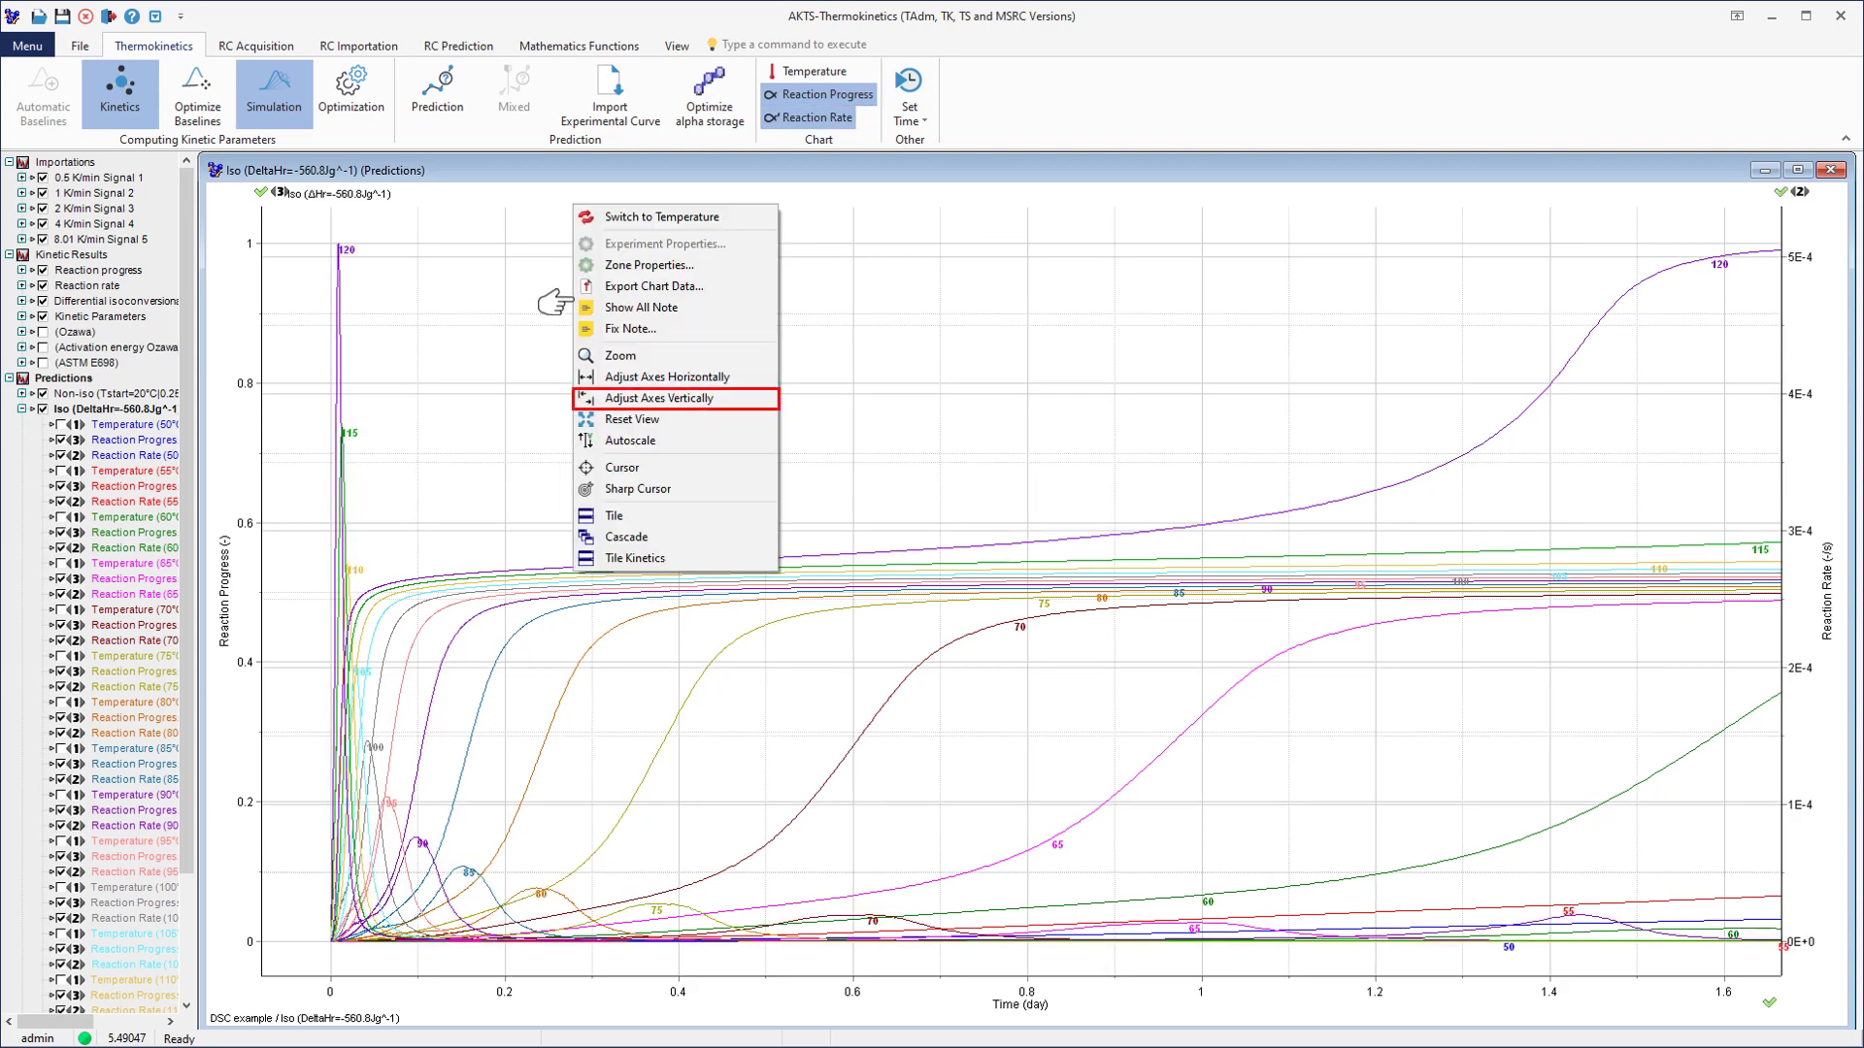
click(660, 398)
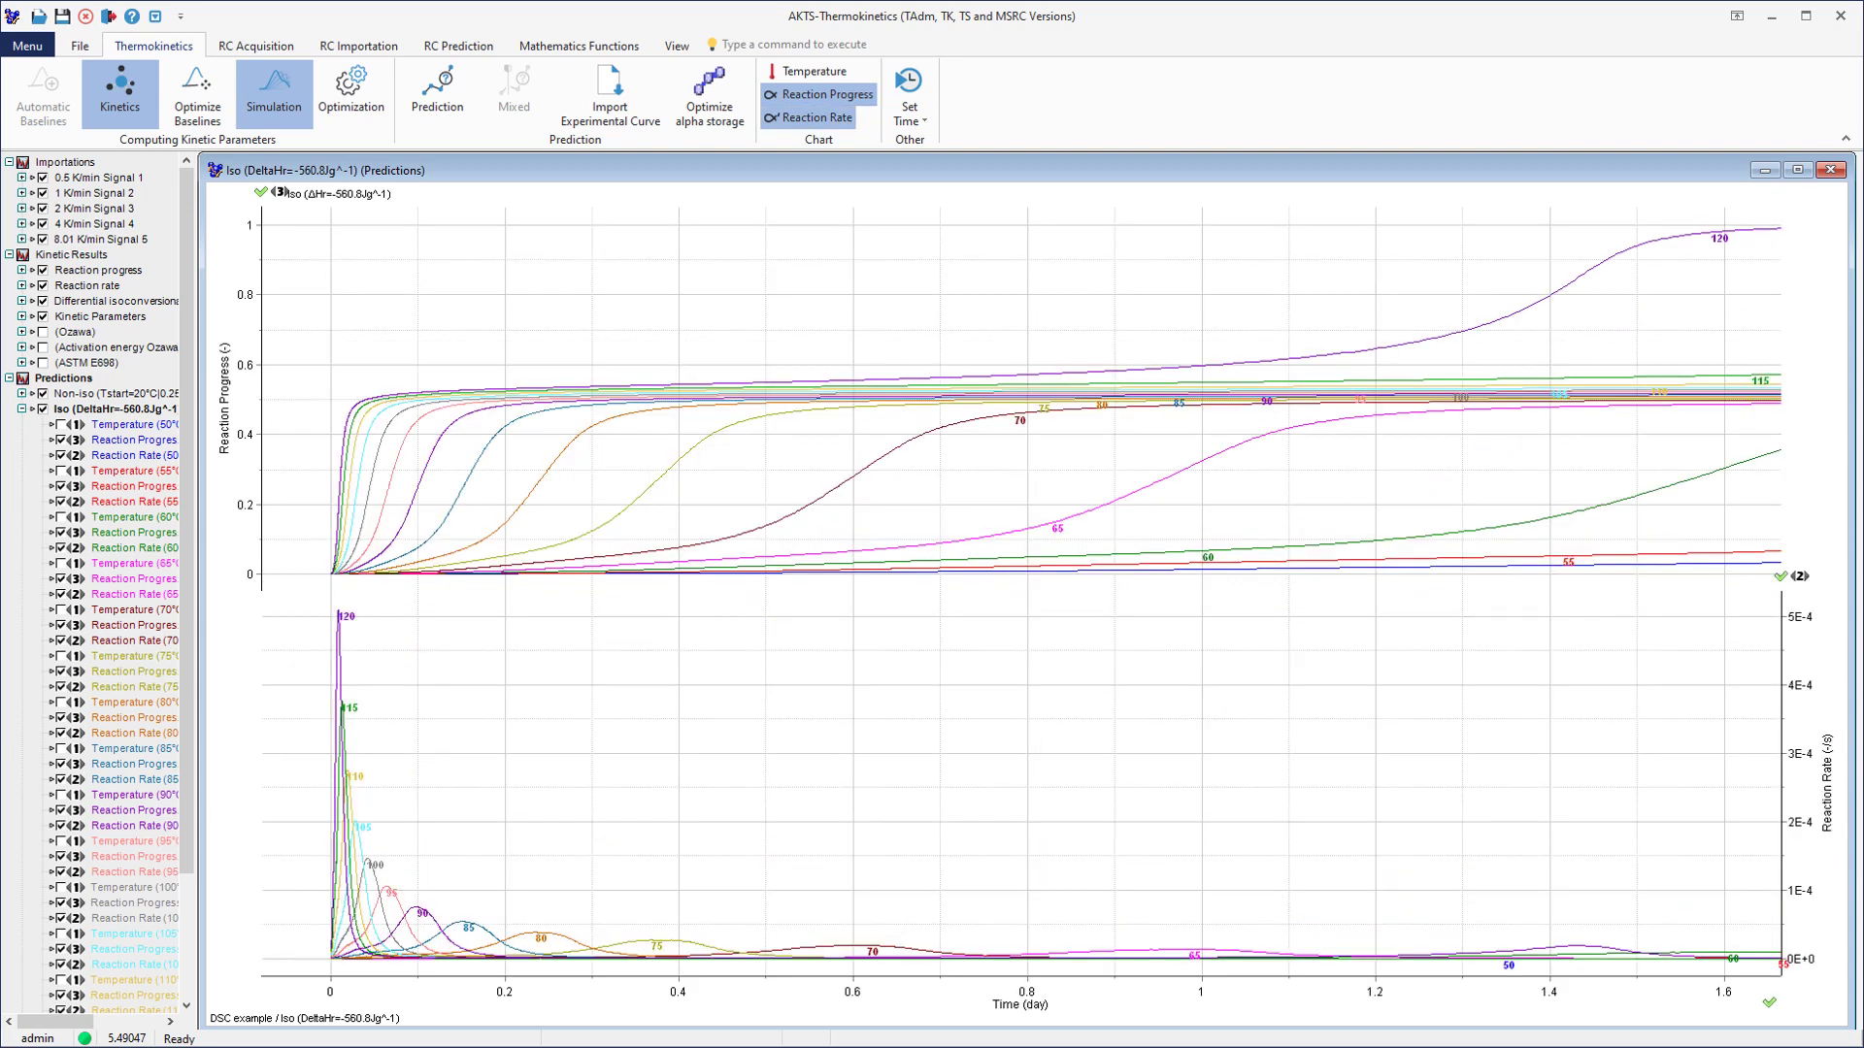
drag(1781, 776, 1168, 777)
right_click(1170, 719)
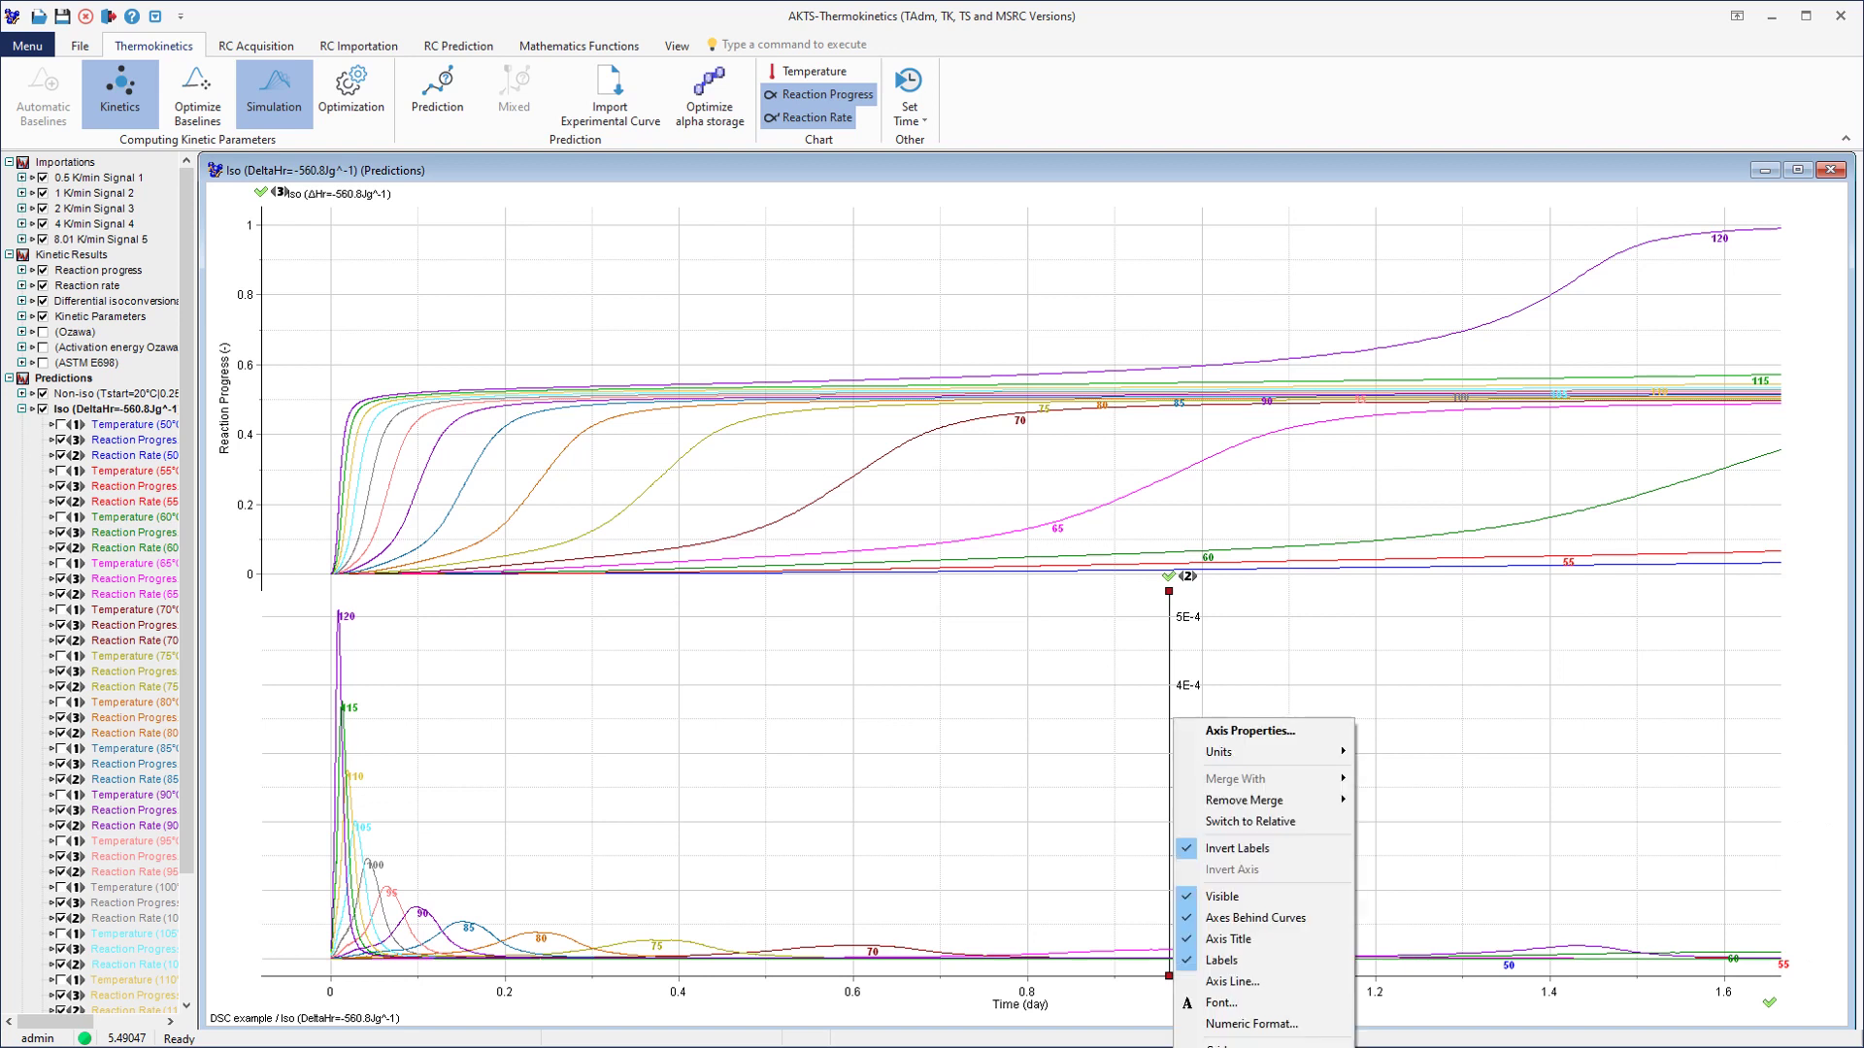
mouse_move(1229, 753)
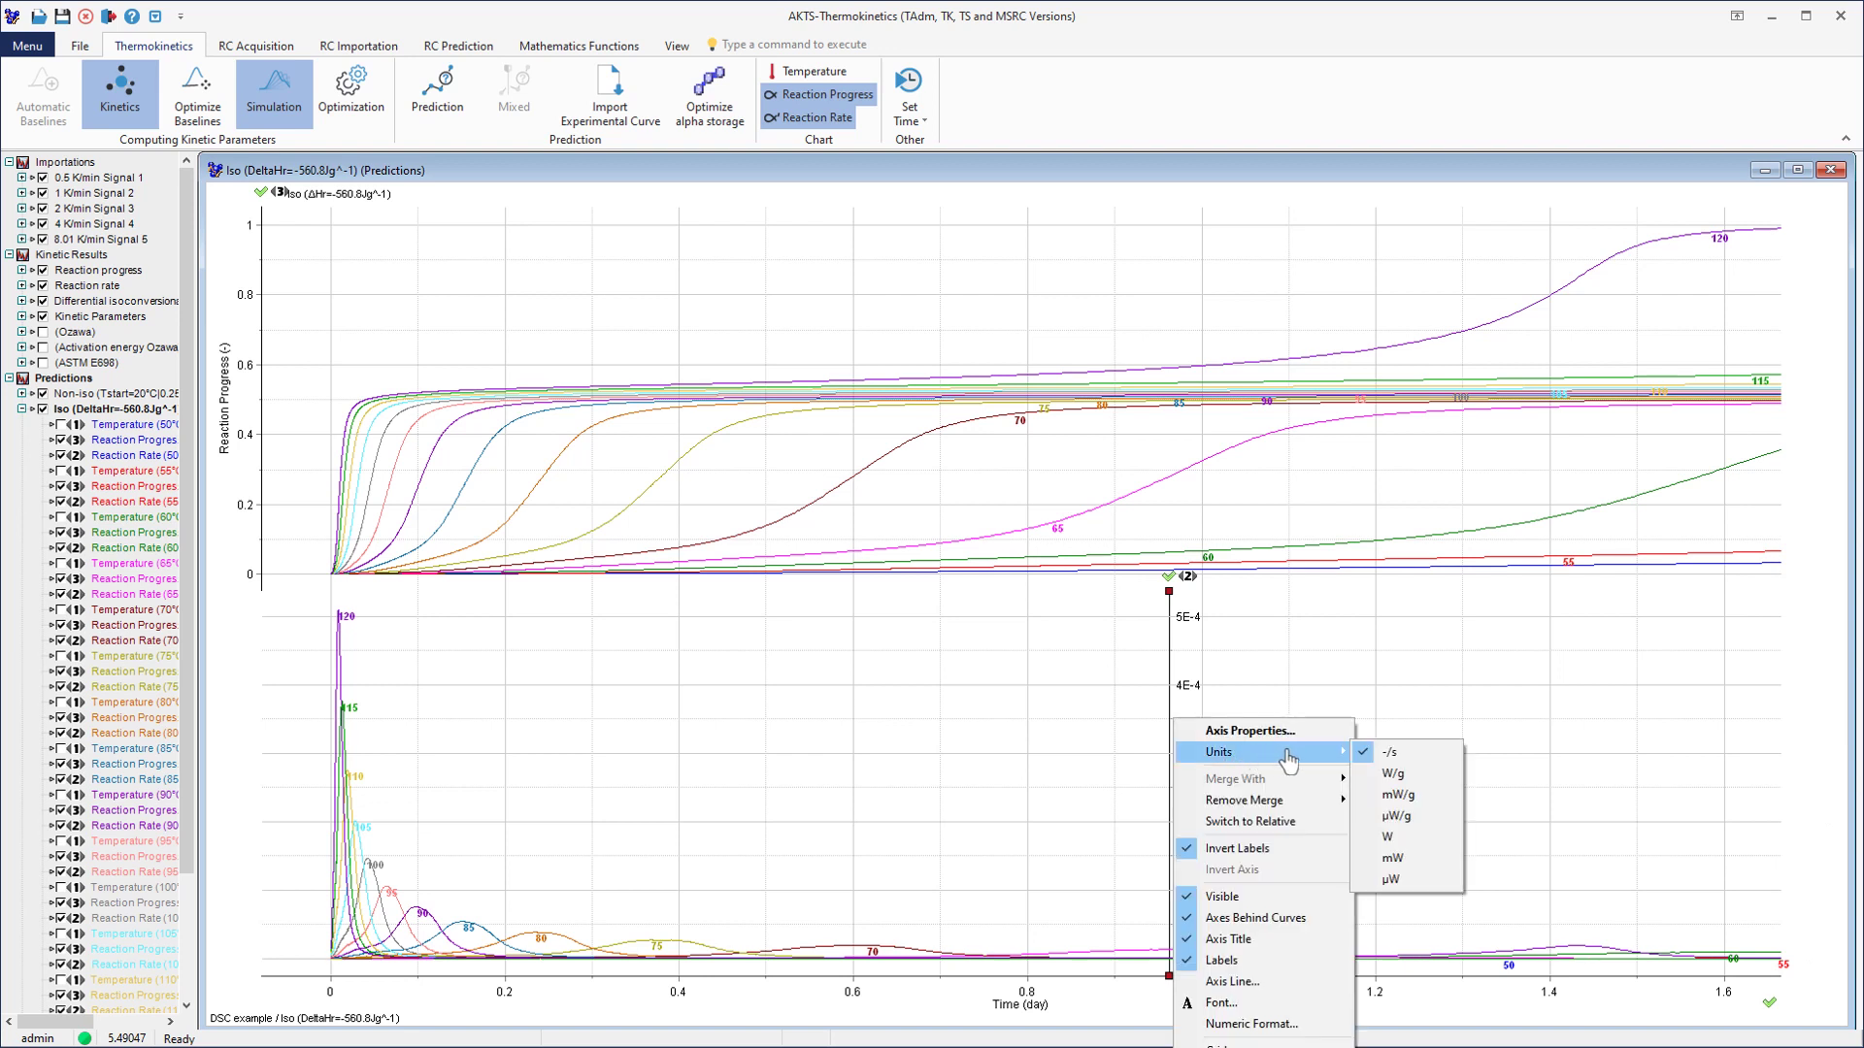
click(1394, 774)
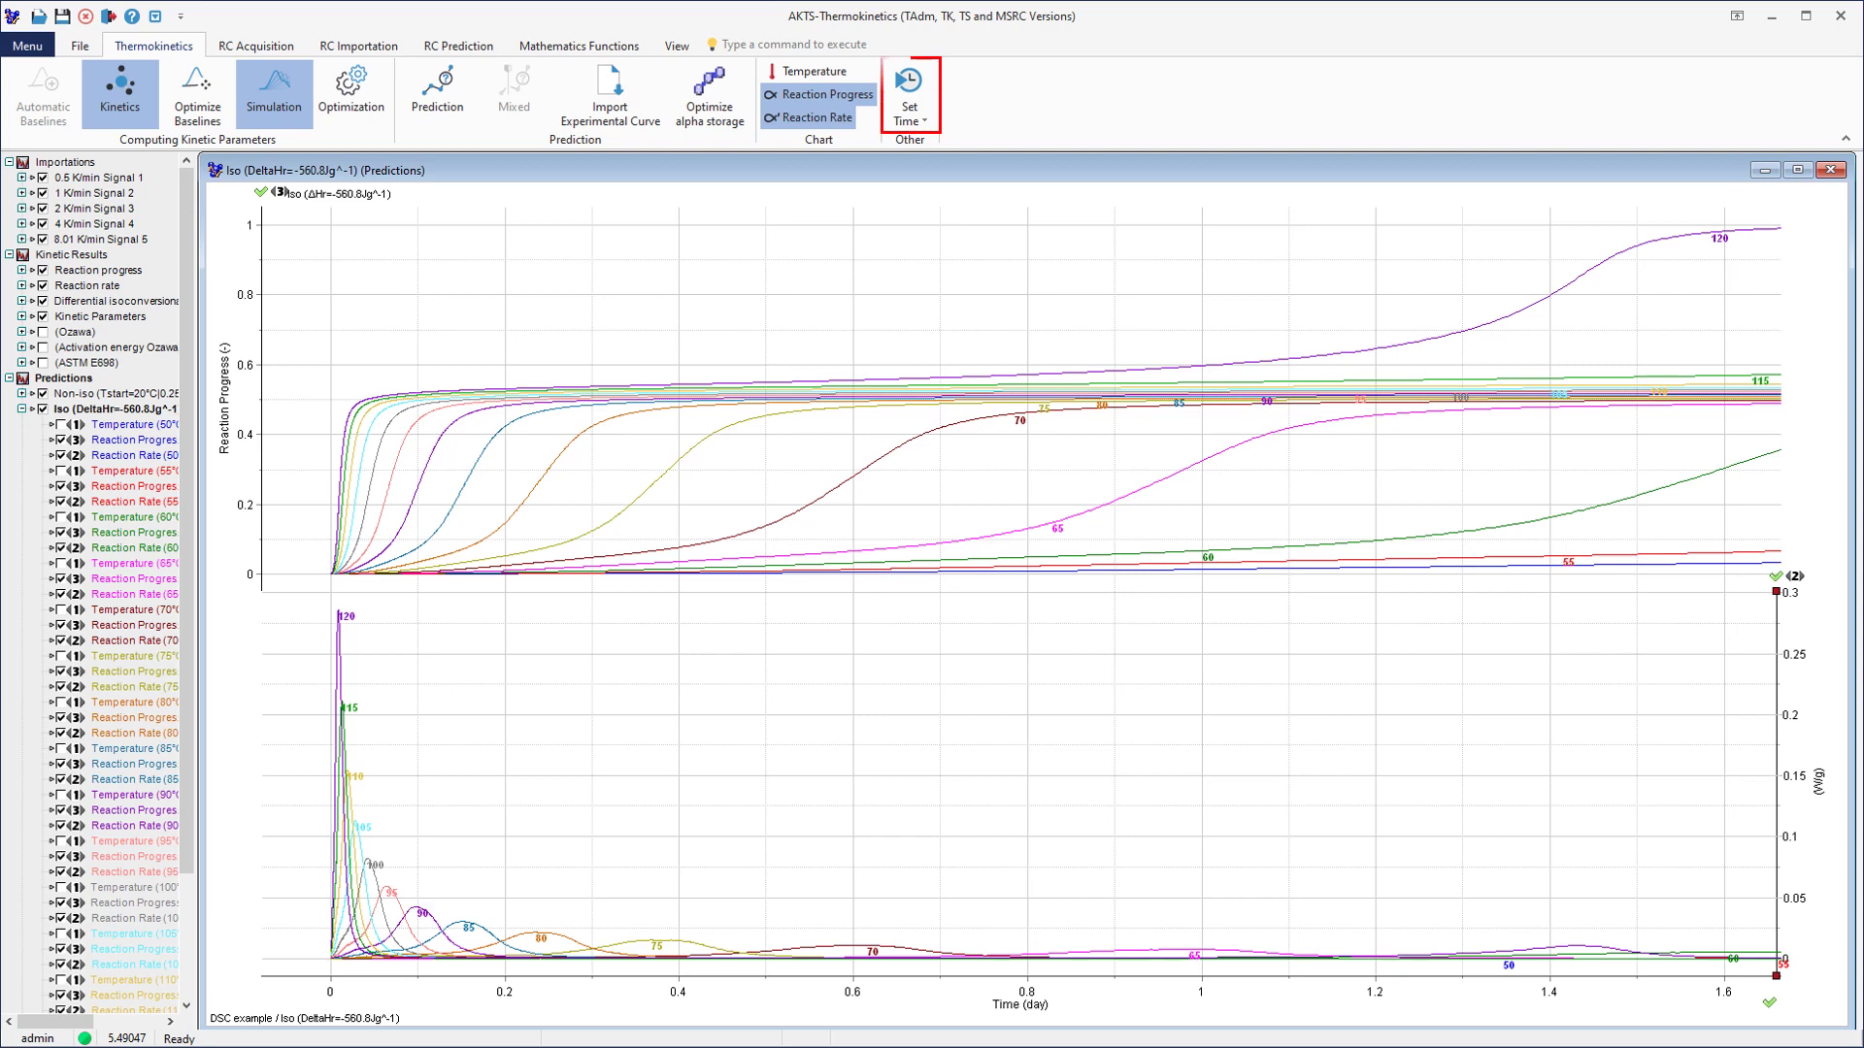
- Limit the time span to 1 hour, show time in minutes, and zoom into the early reaction period
click(909, 116)
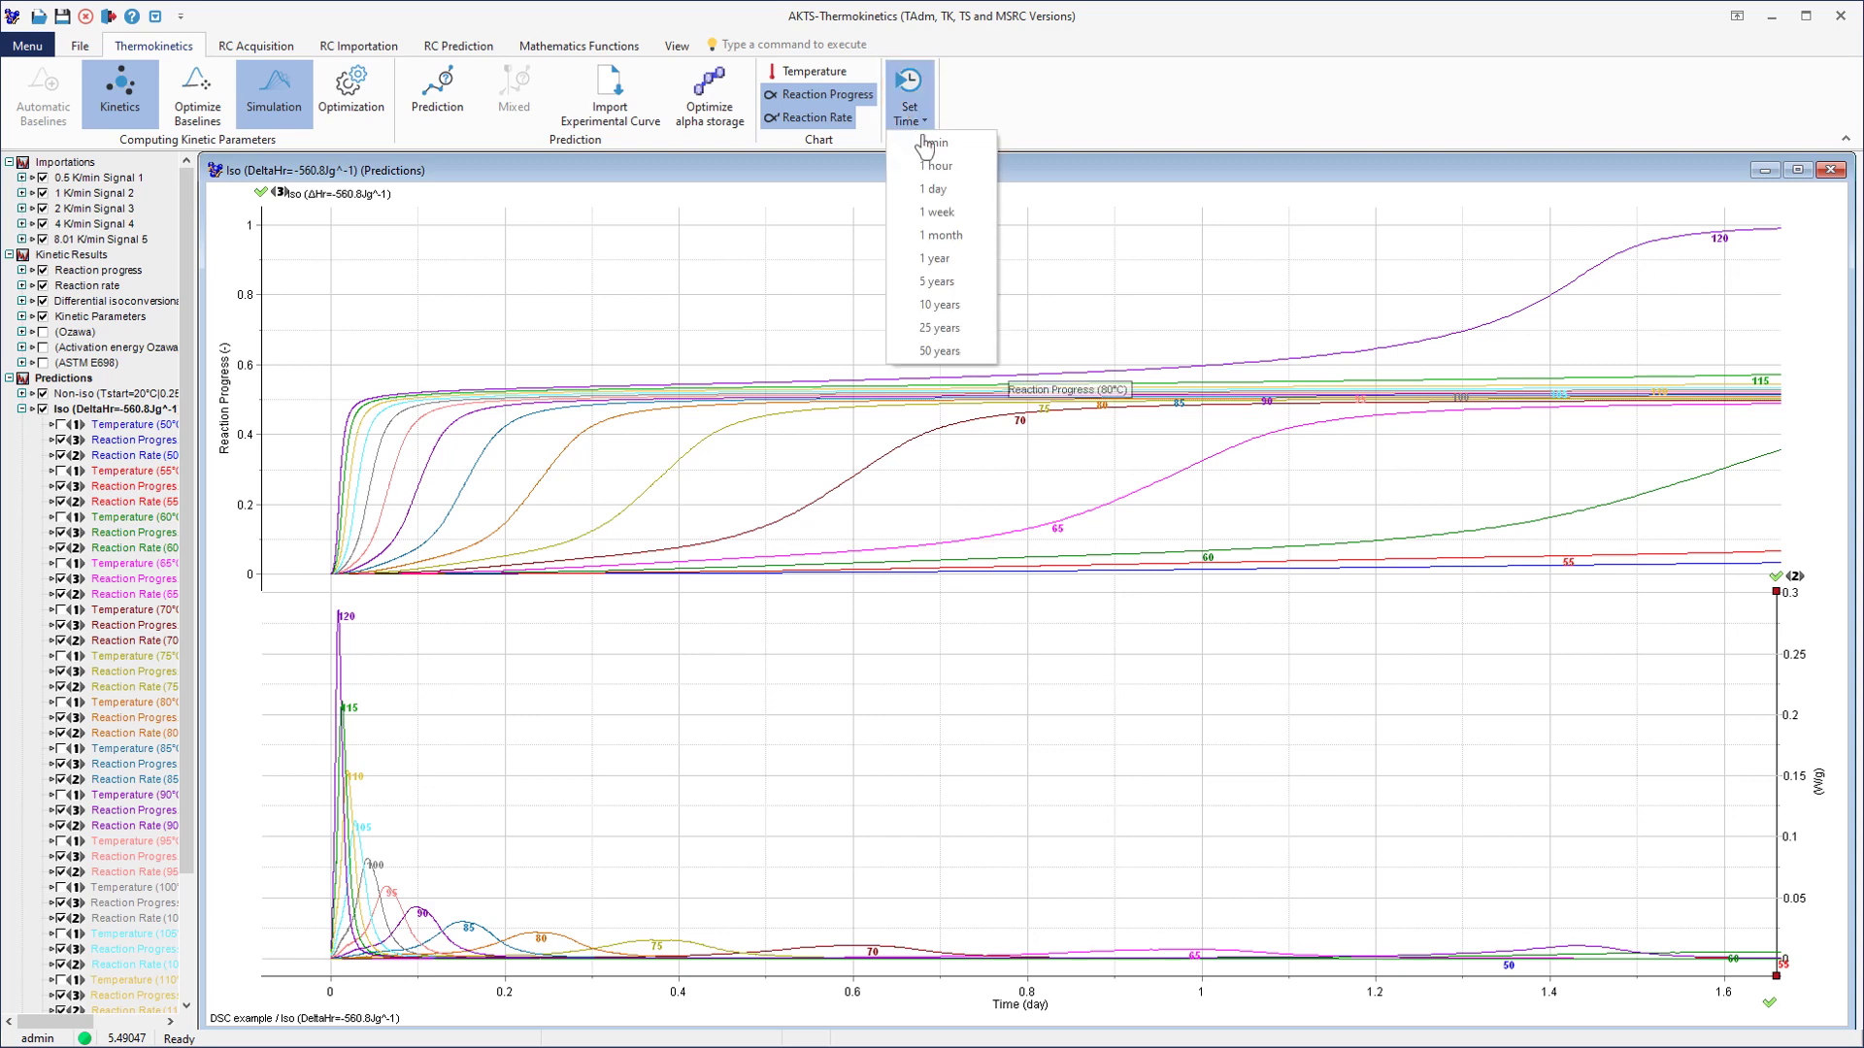
click(937, 167)
right_click(1124, 976)
mouse_move(1204, 717)
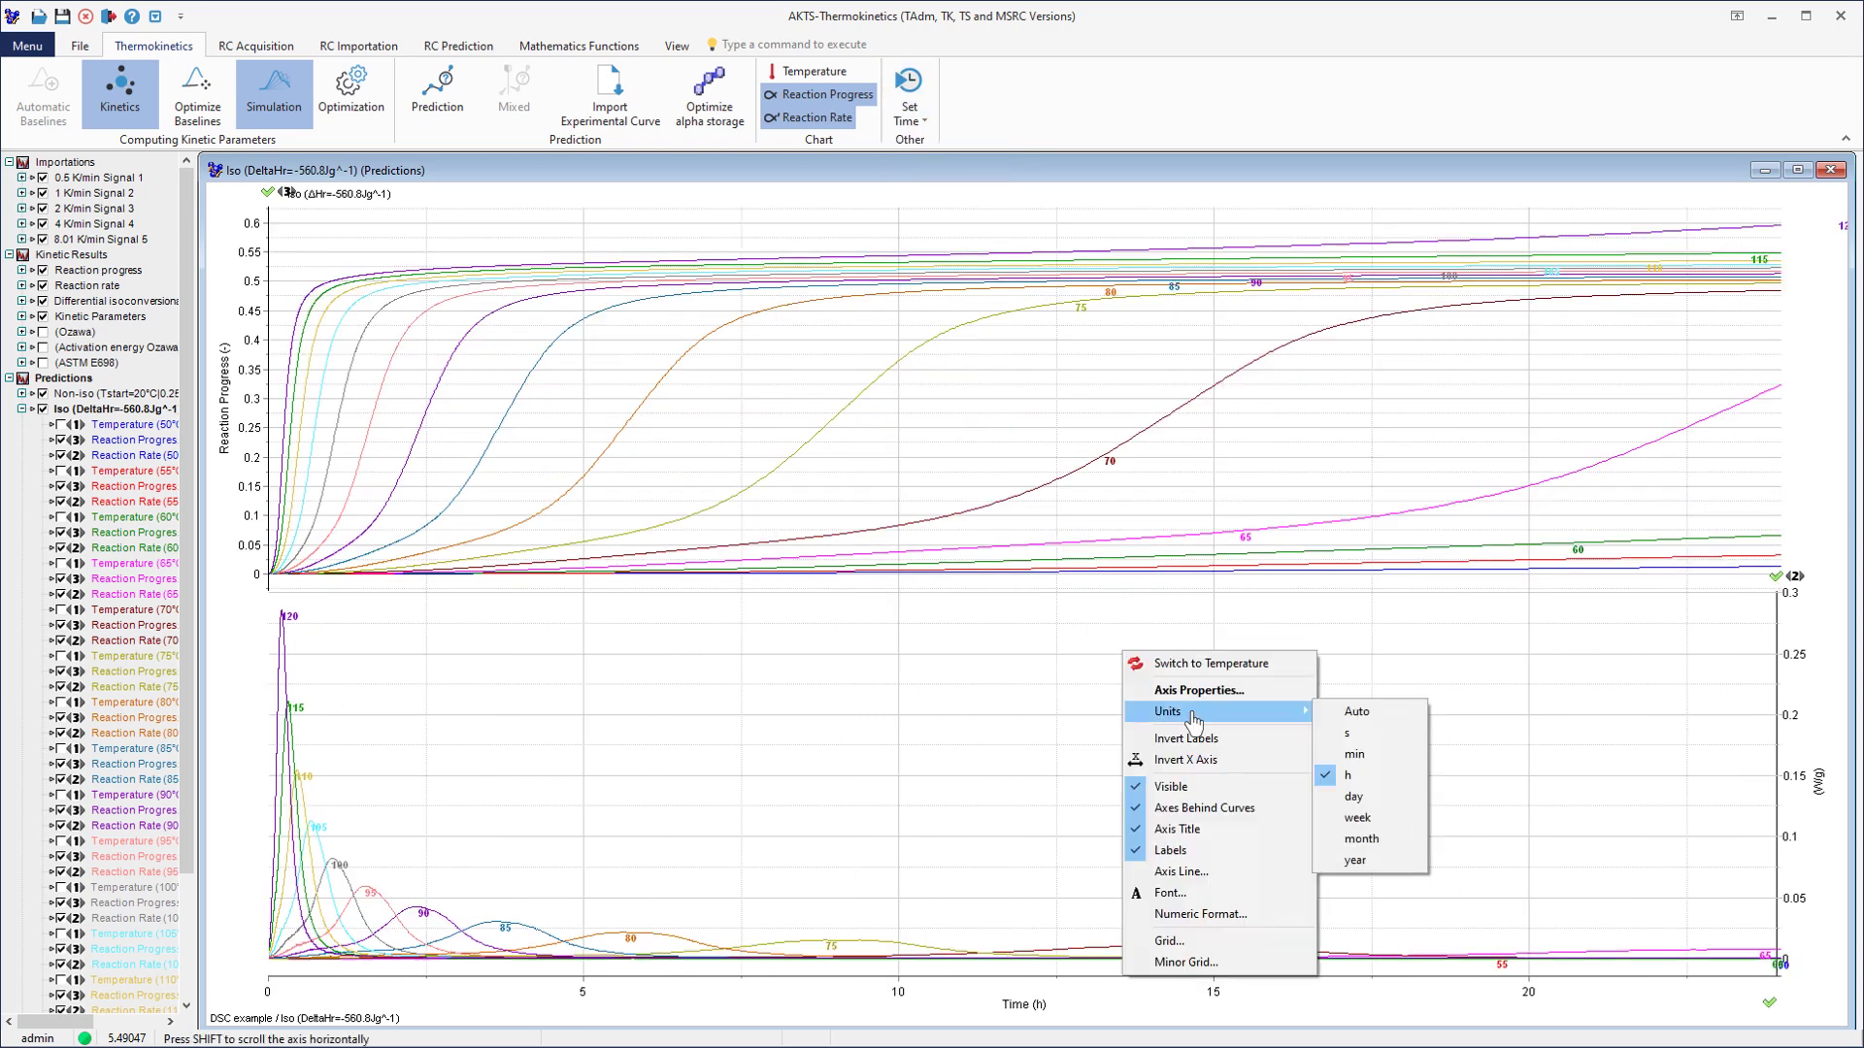
click(1357, 757)
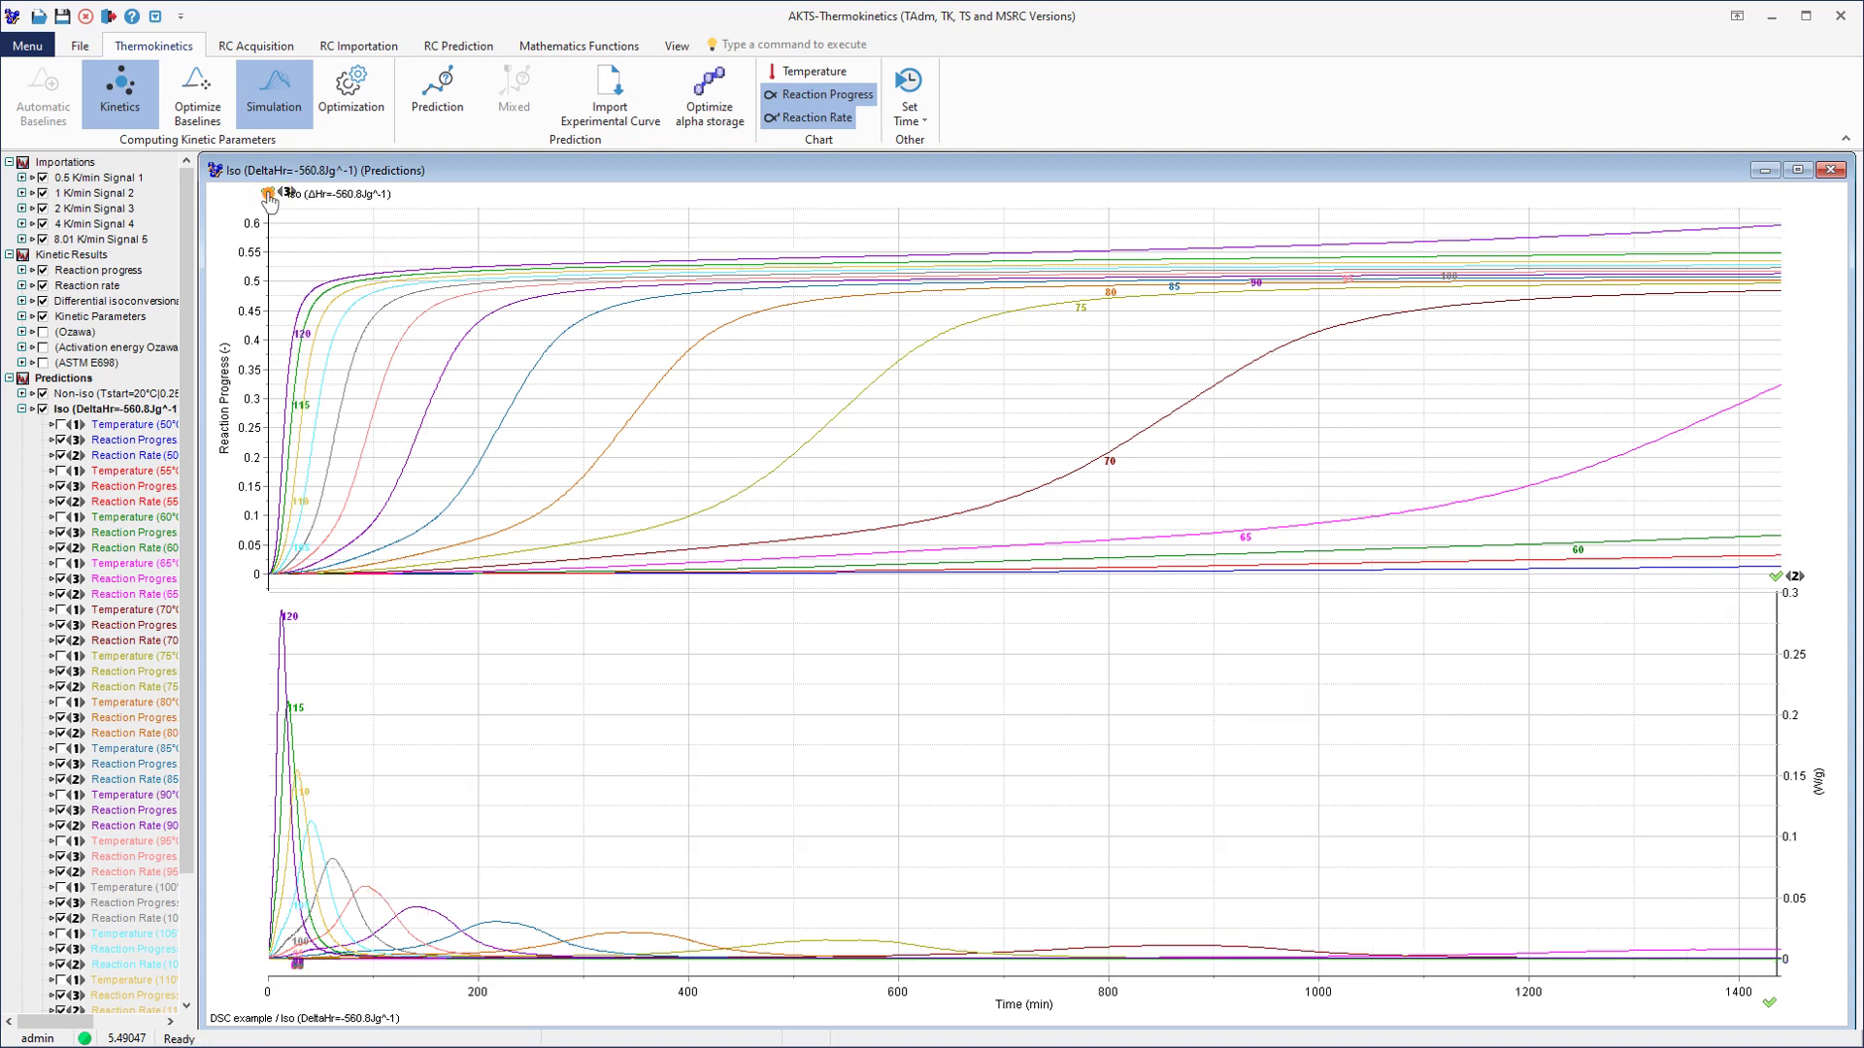
scroll(1025, 582, left, 2)
scroll(1024, 582, left, 4)
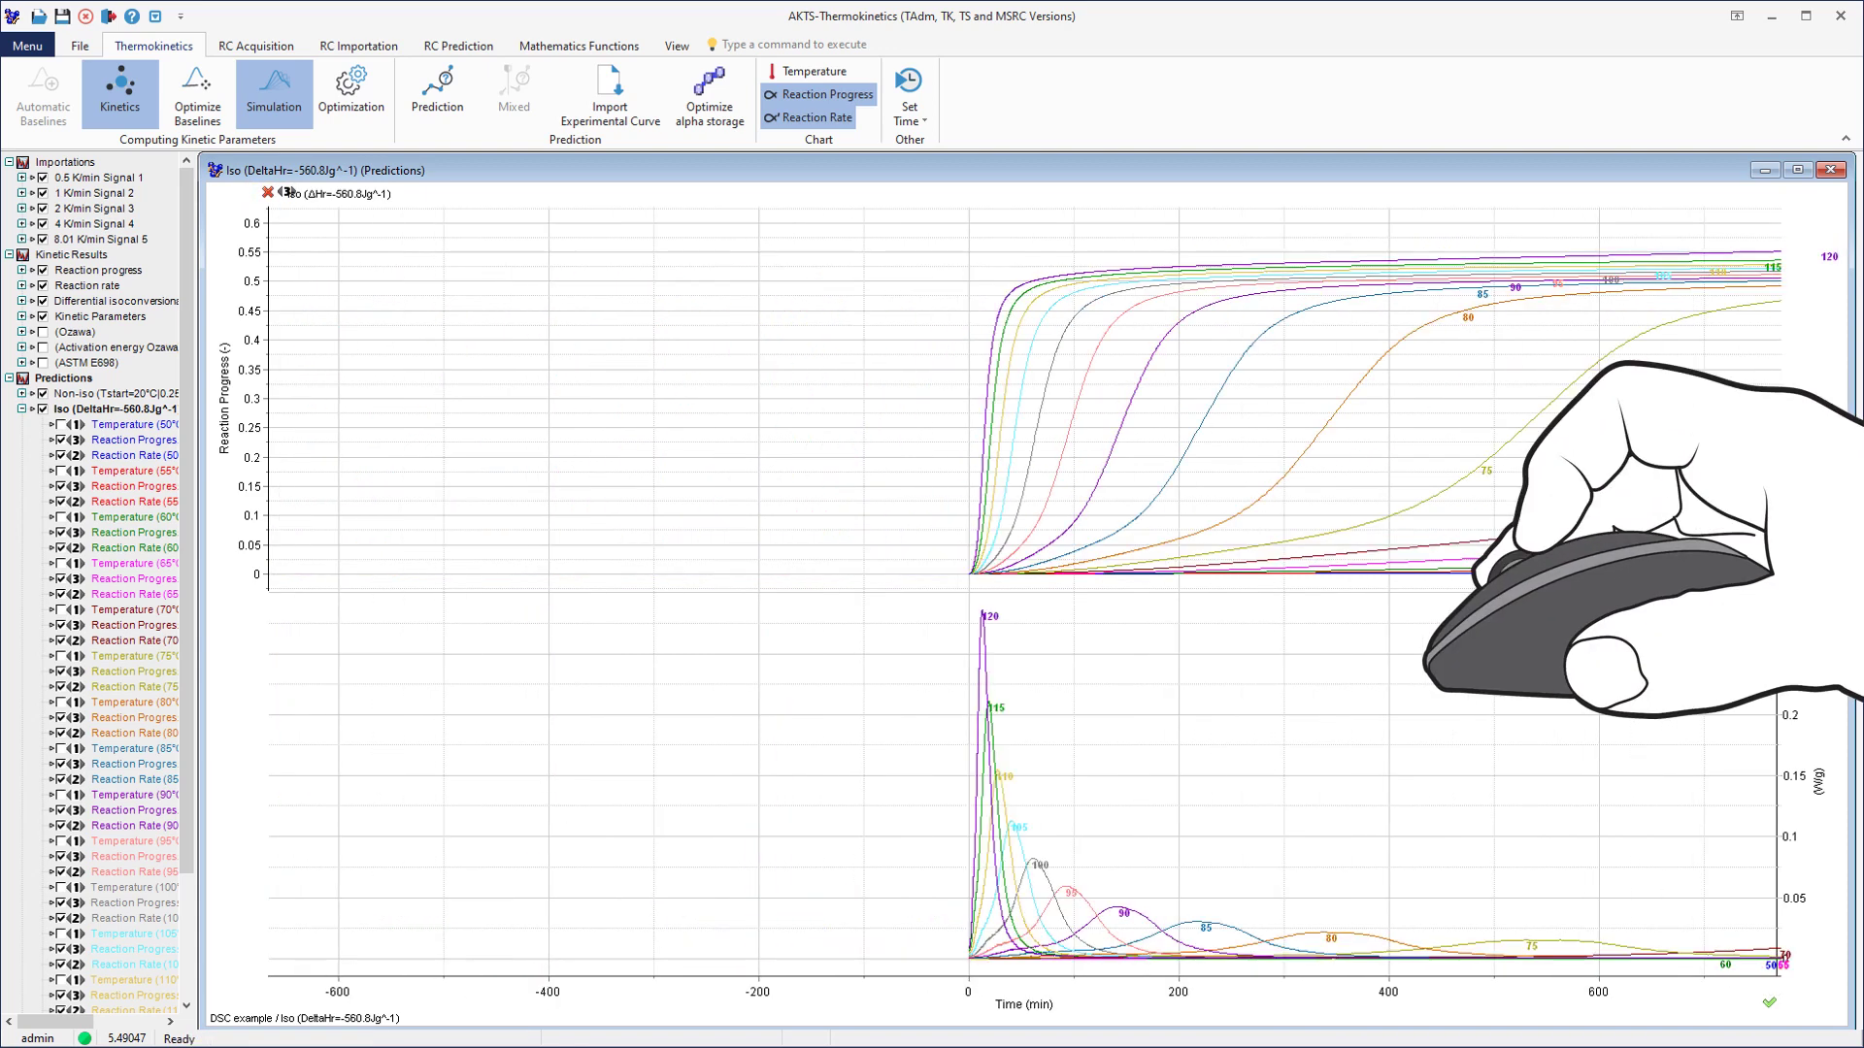
scroll(1024, 582, up, 3)
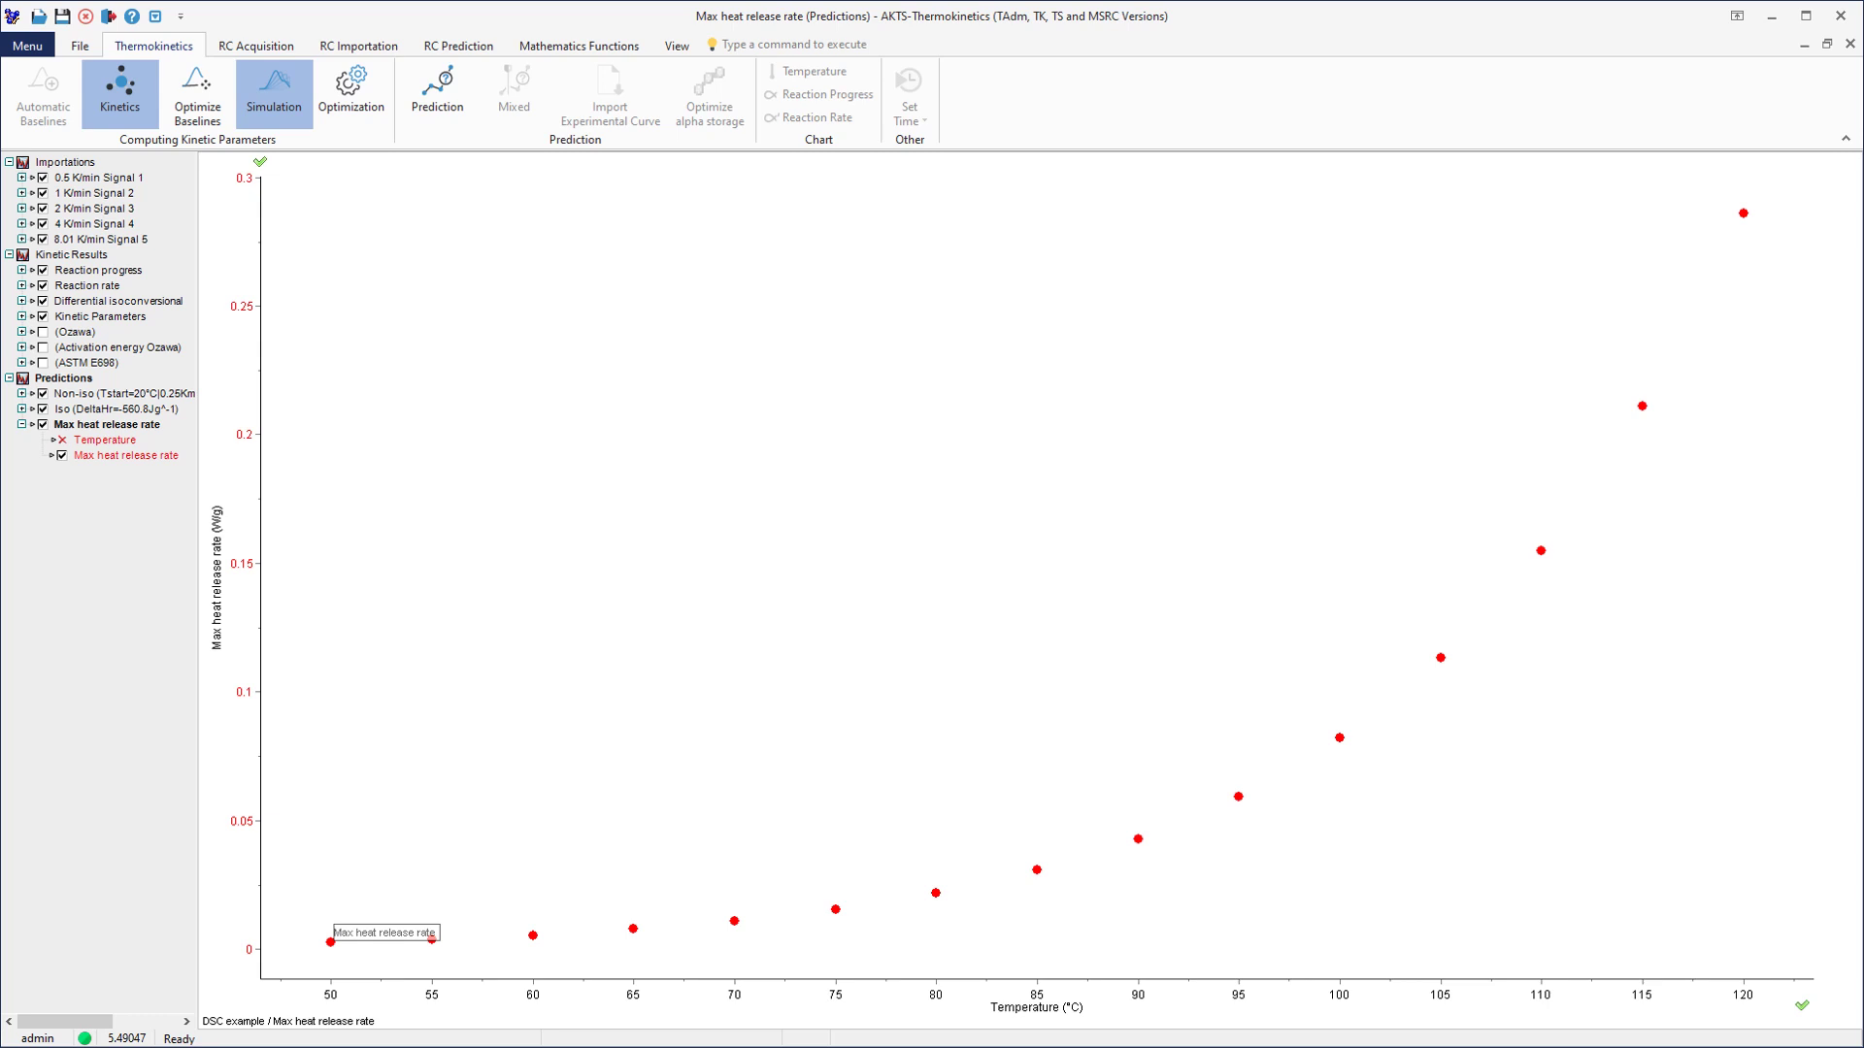
- Add a regression over 50–120 °C to the max heat release rate series, with degree 0 to 4
right_click(331, 941)
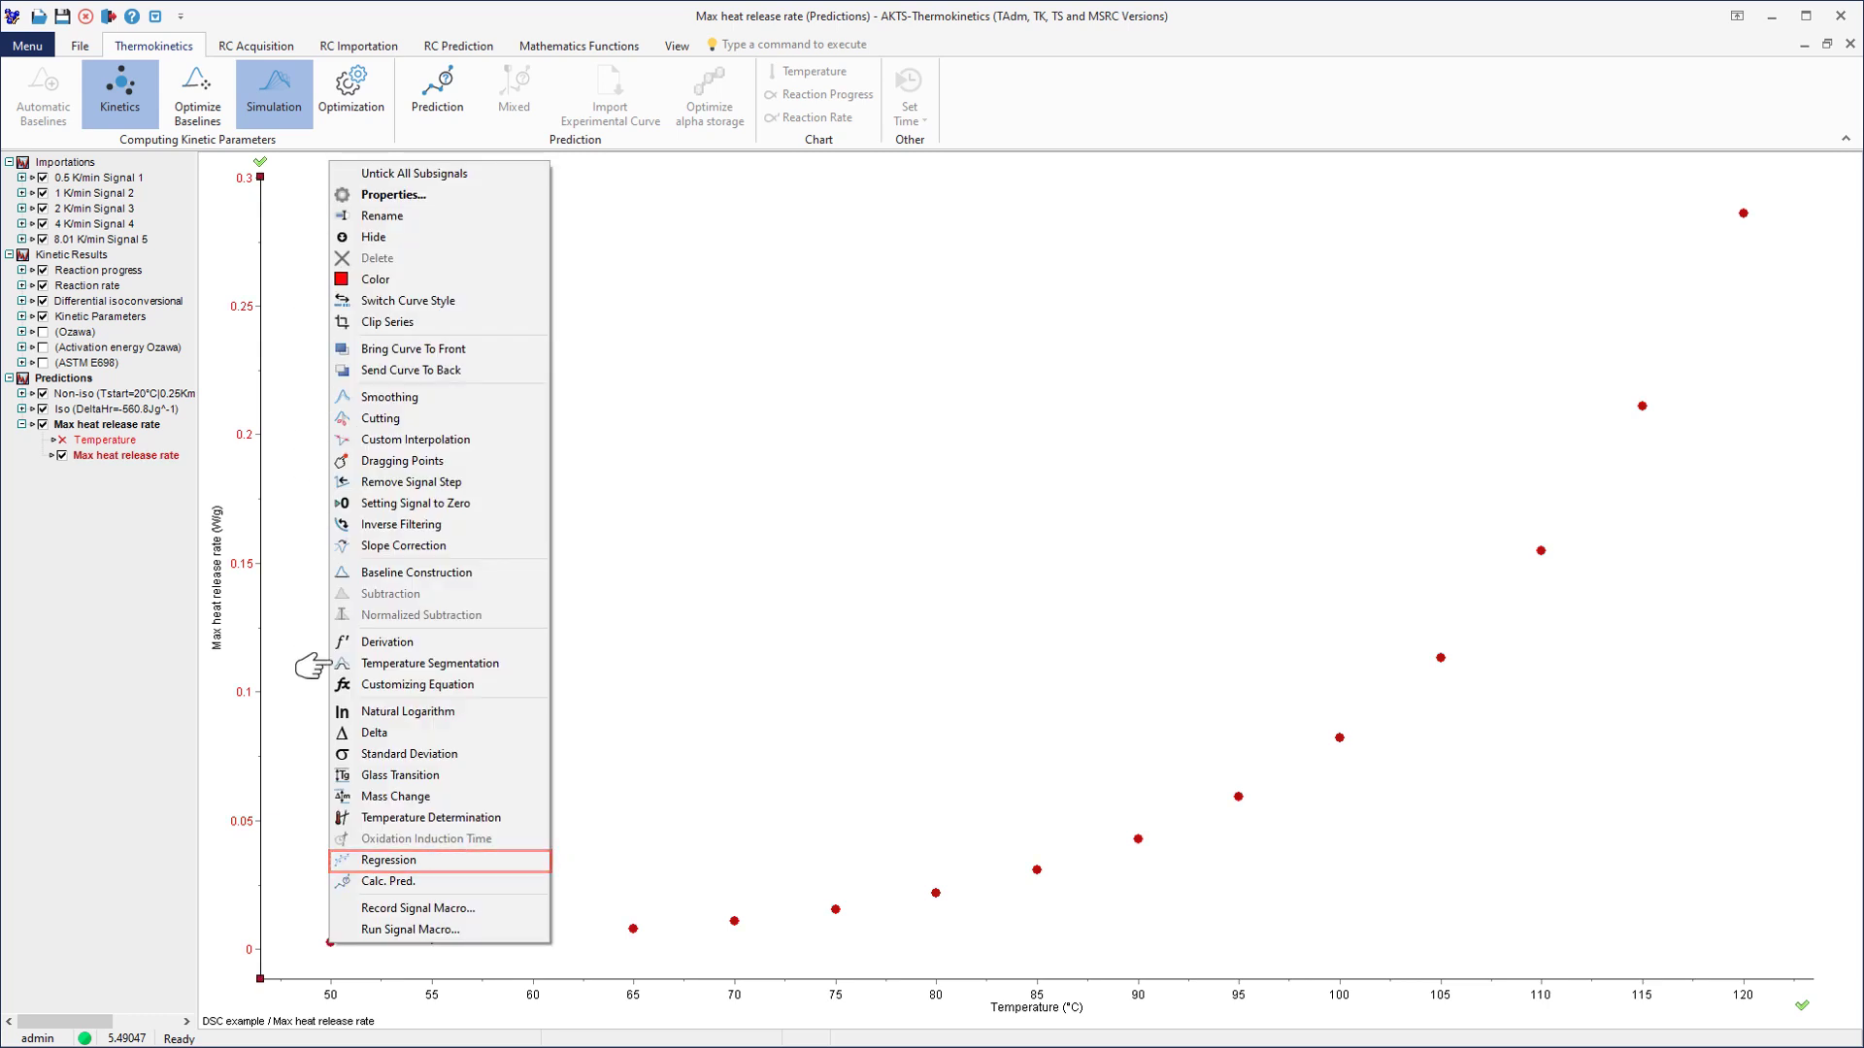
click(330, 860)
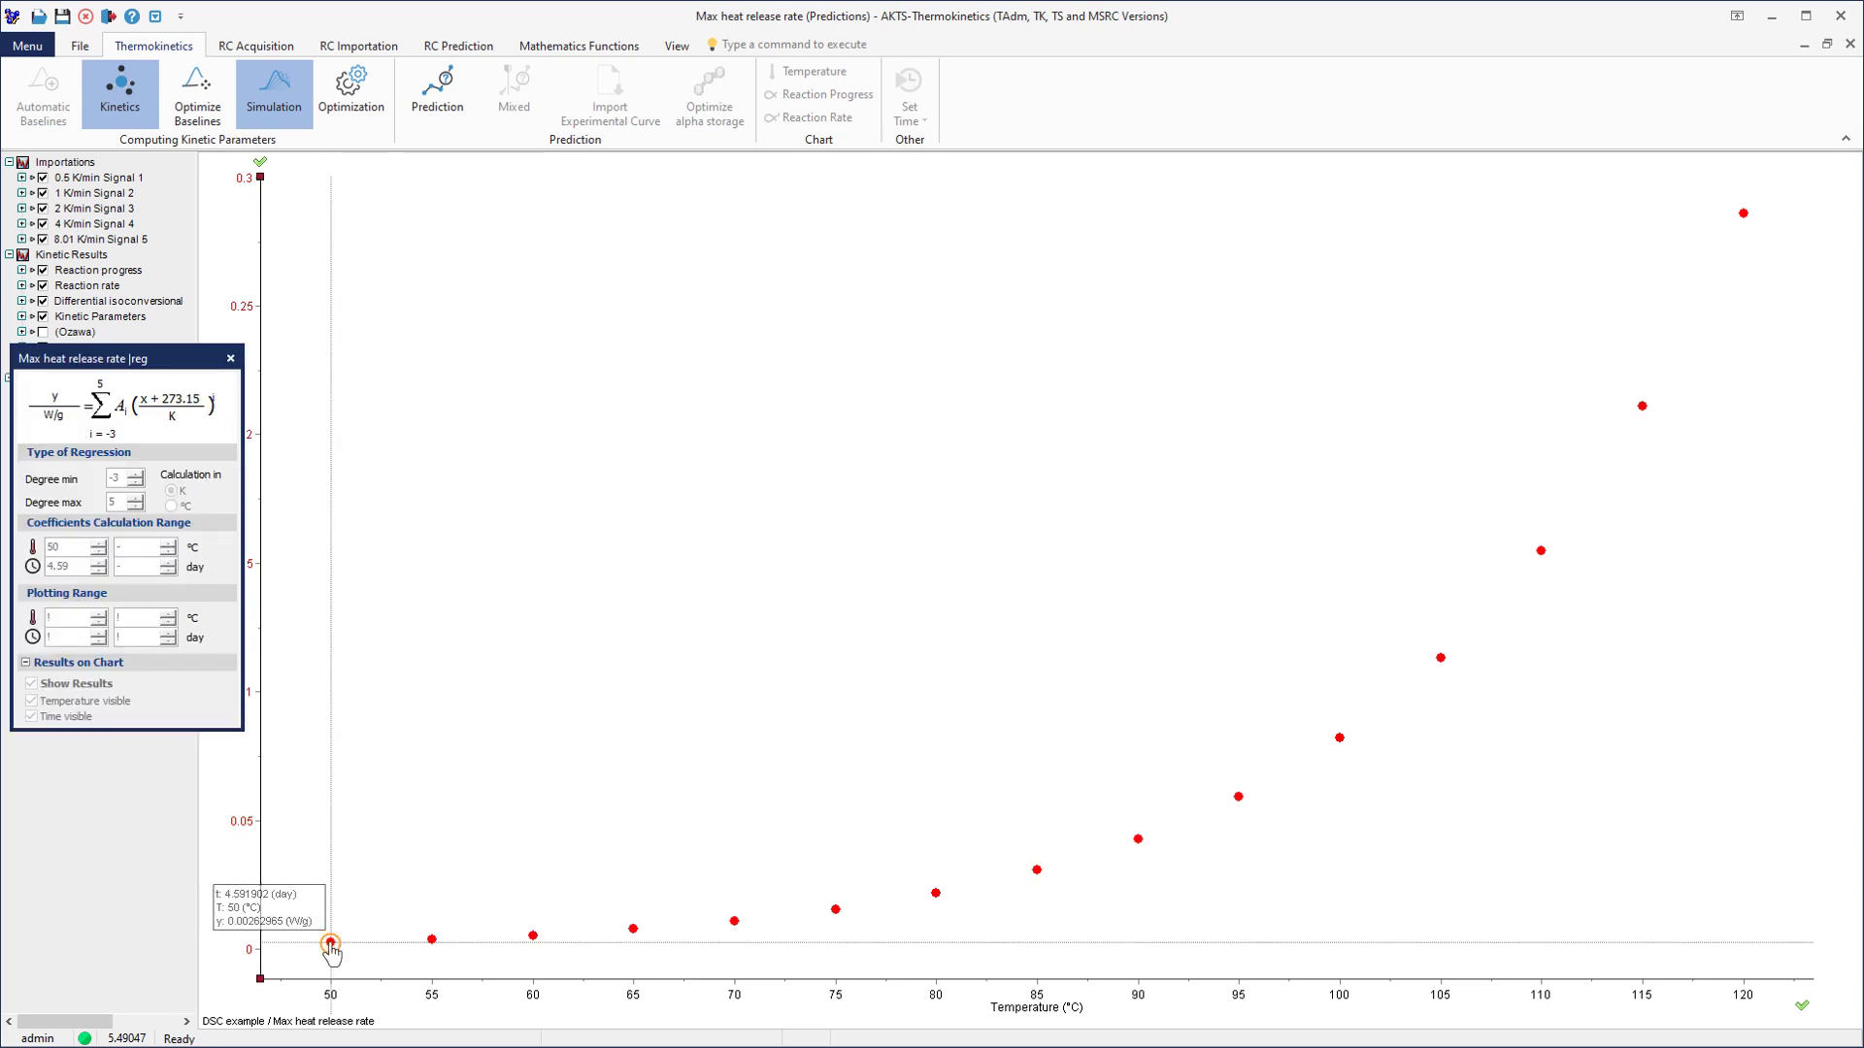
drag(536, 942, 1744, 214)
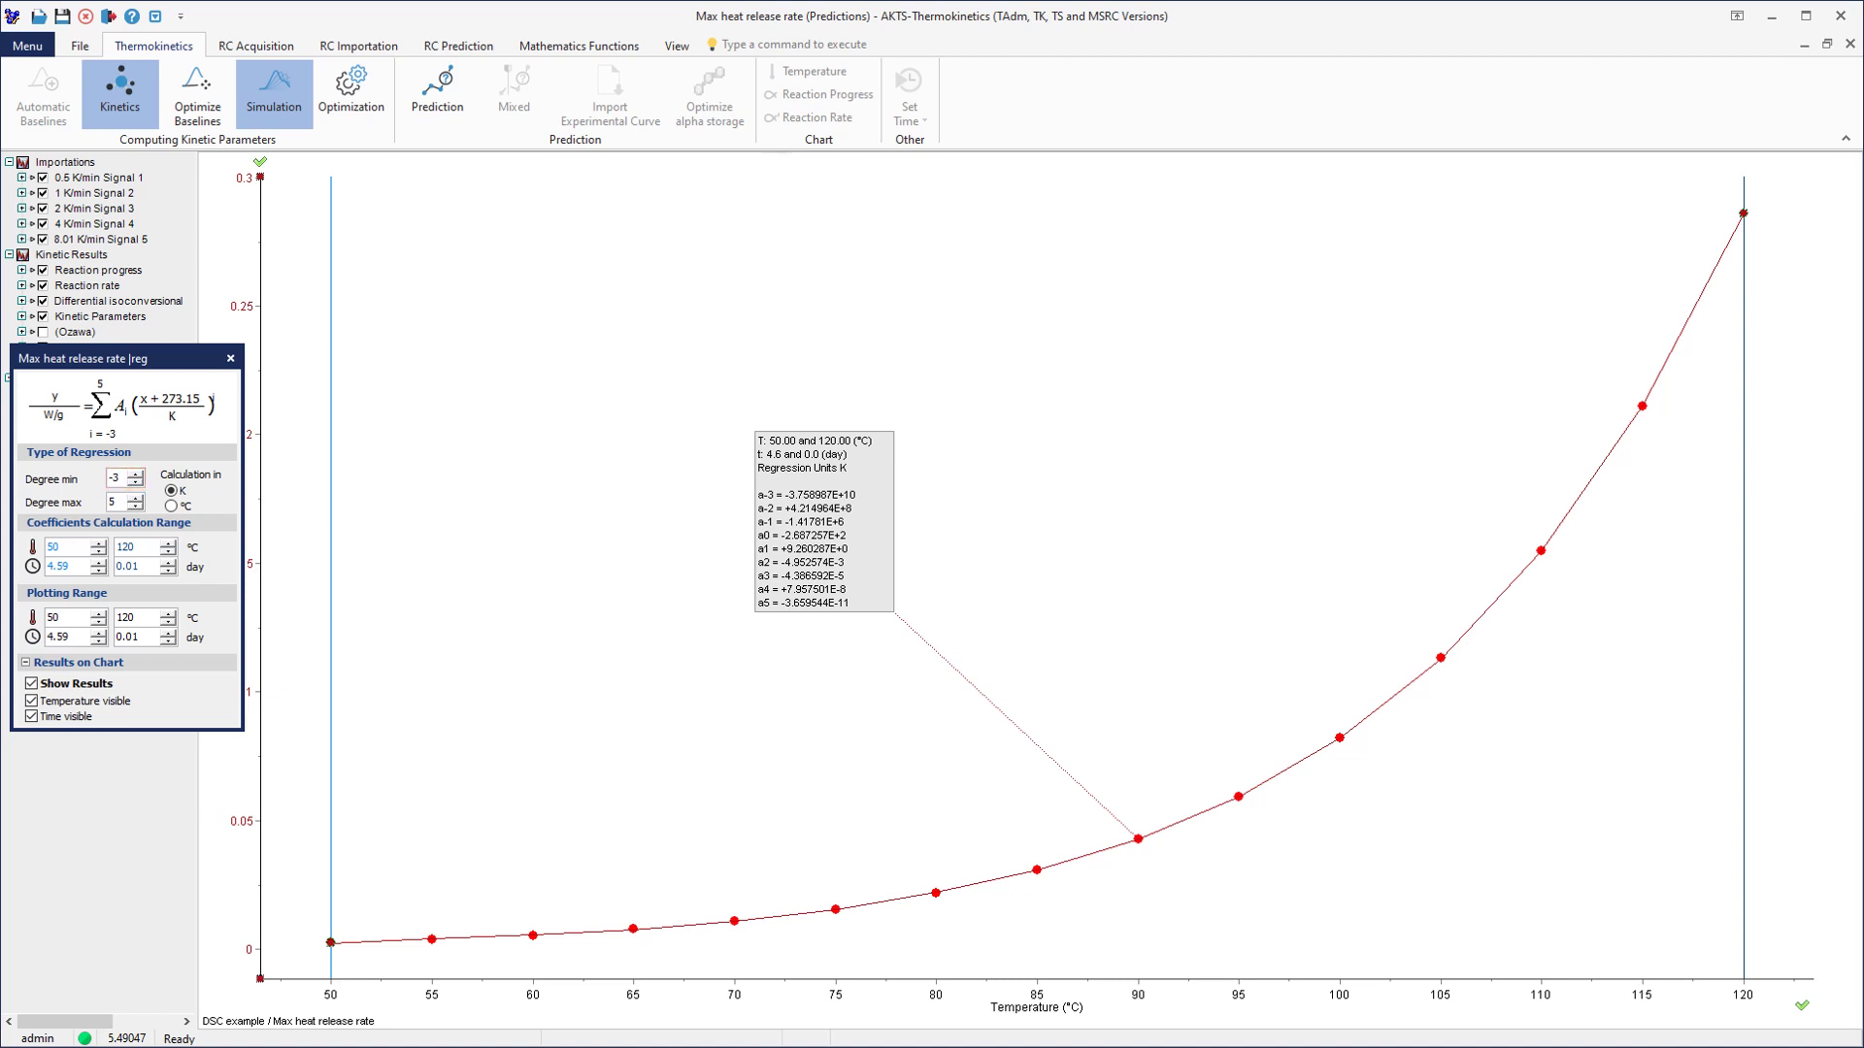
key(Up)
key(Up)
key(Up)
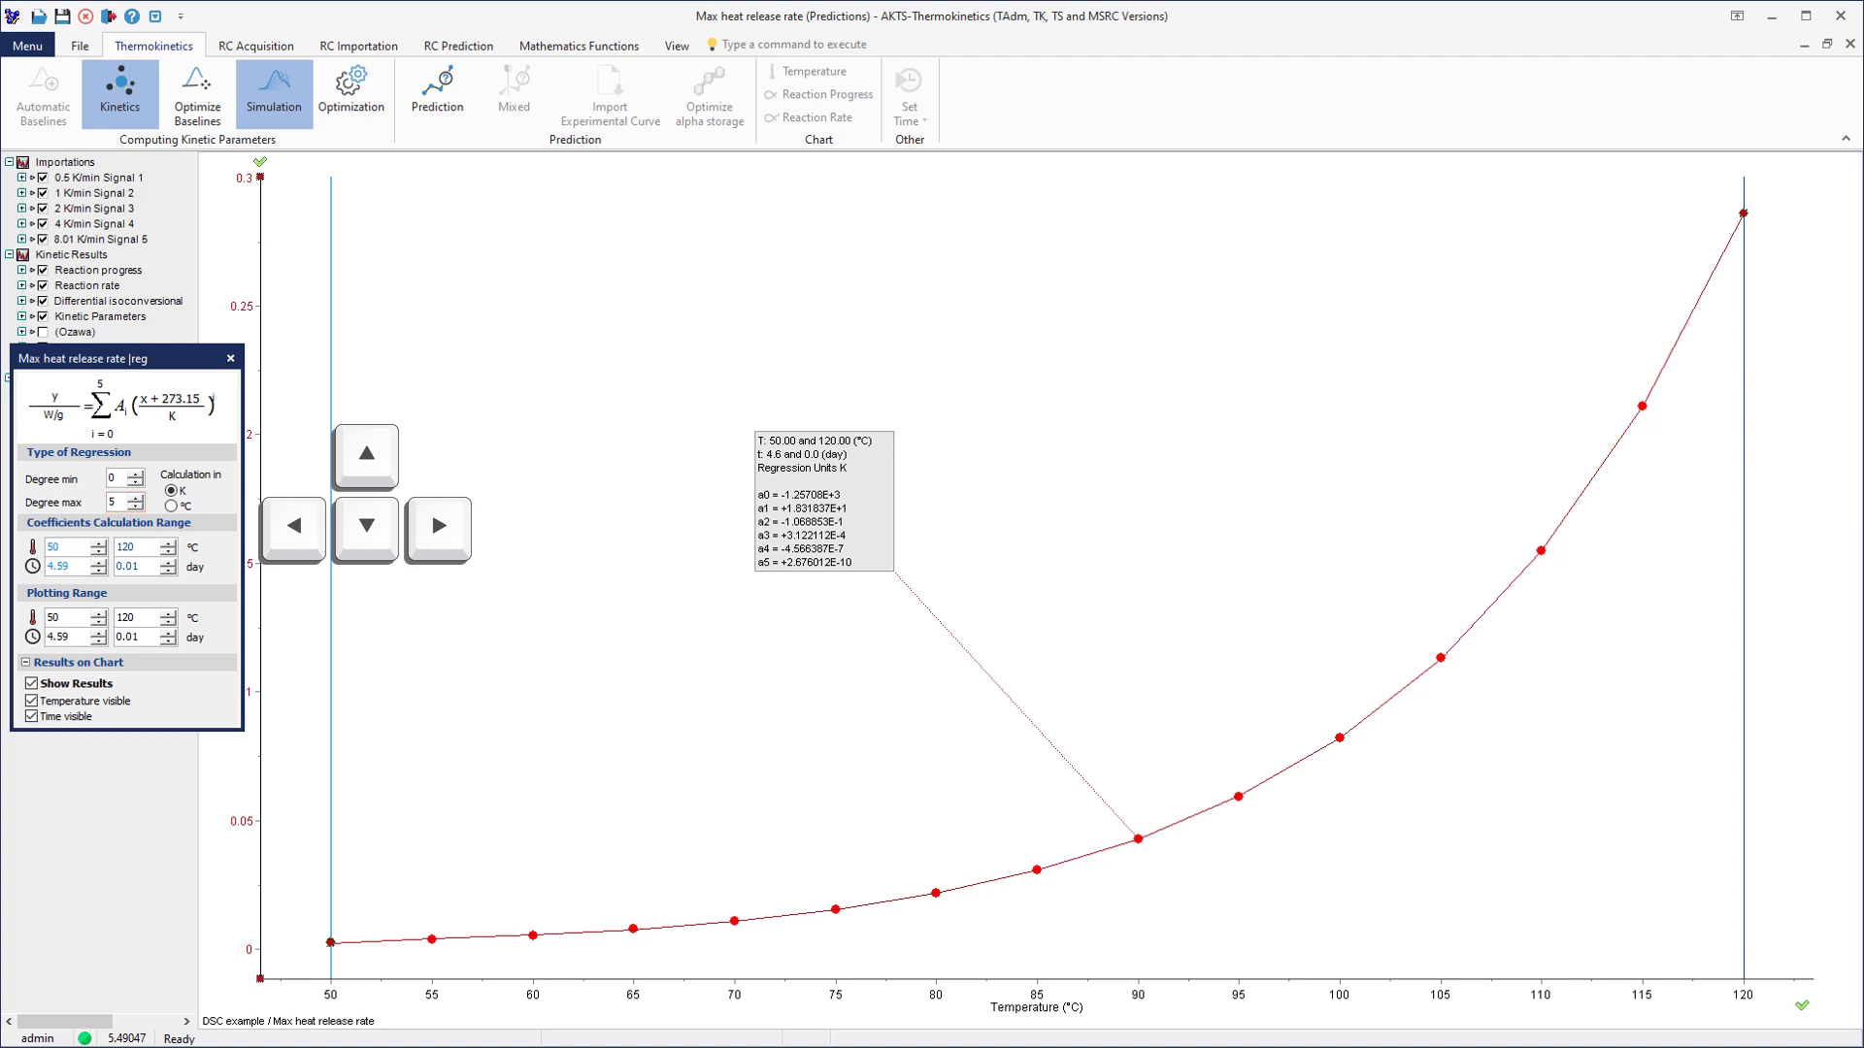
key(Down)
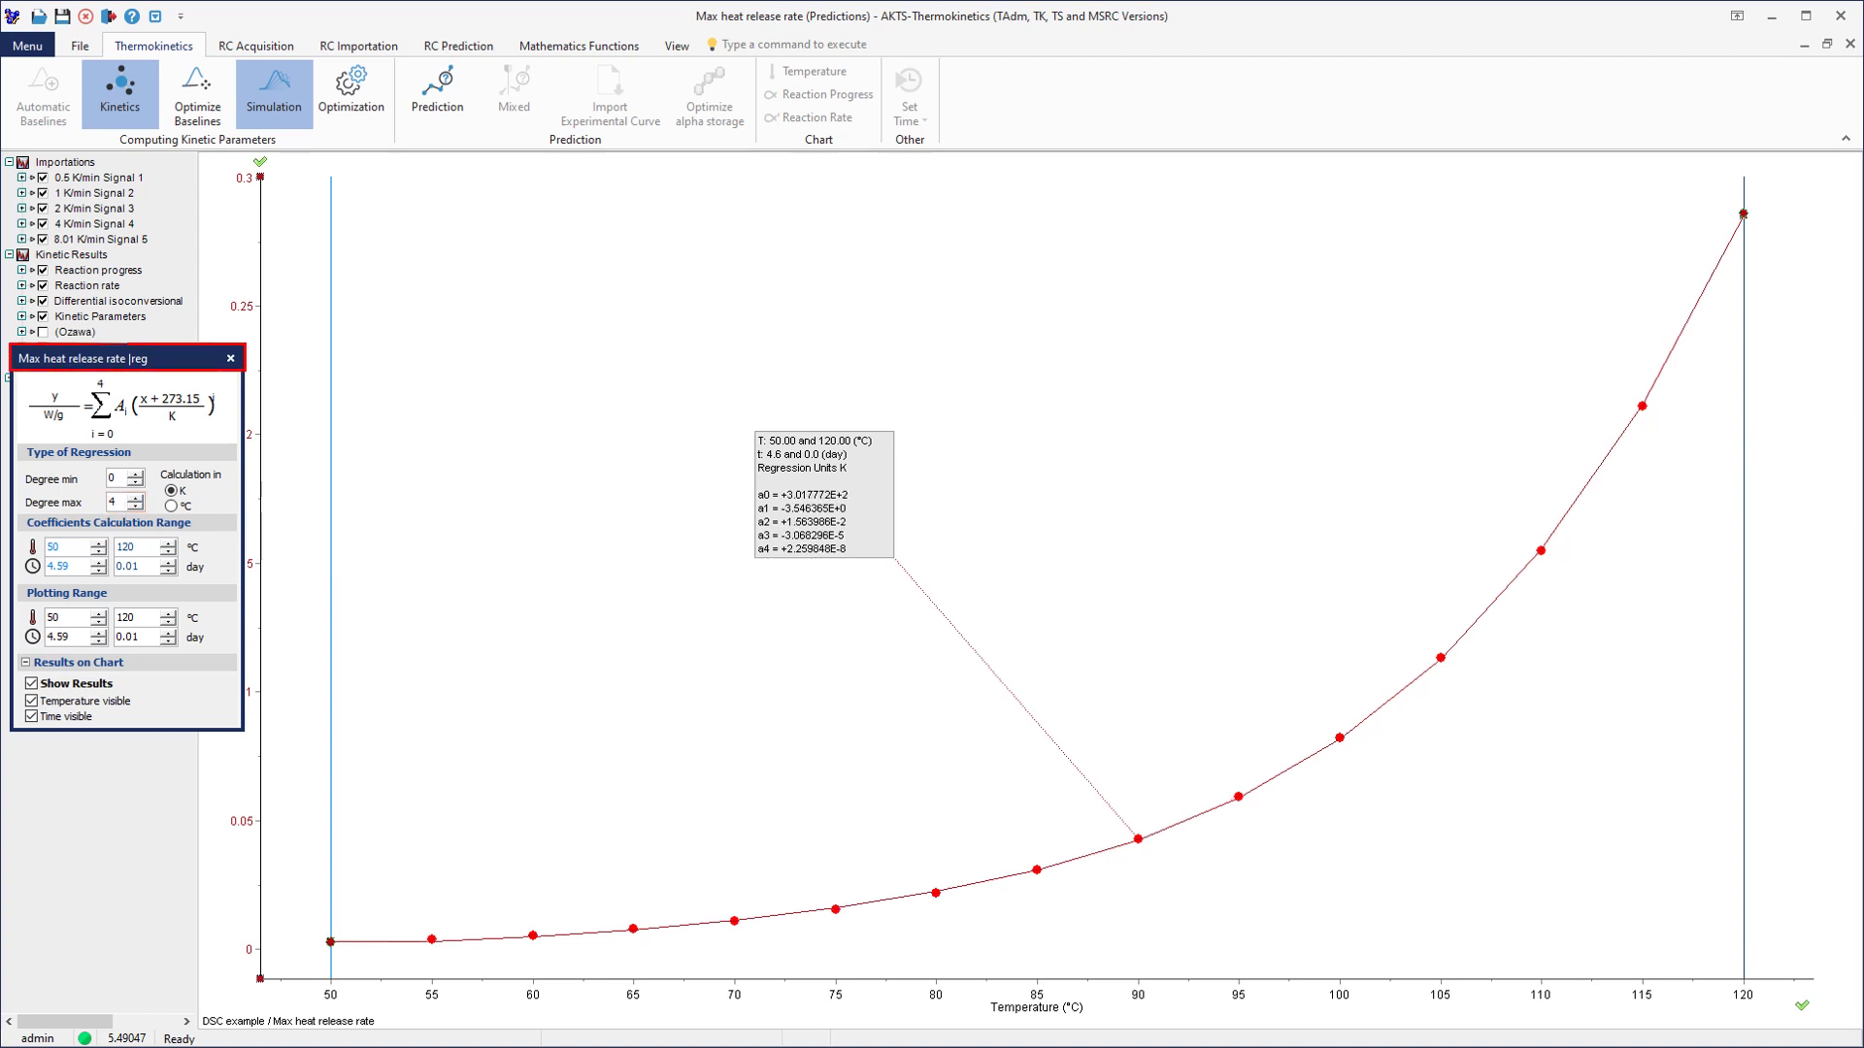
key(Escape)
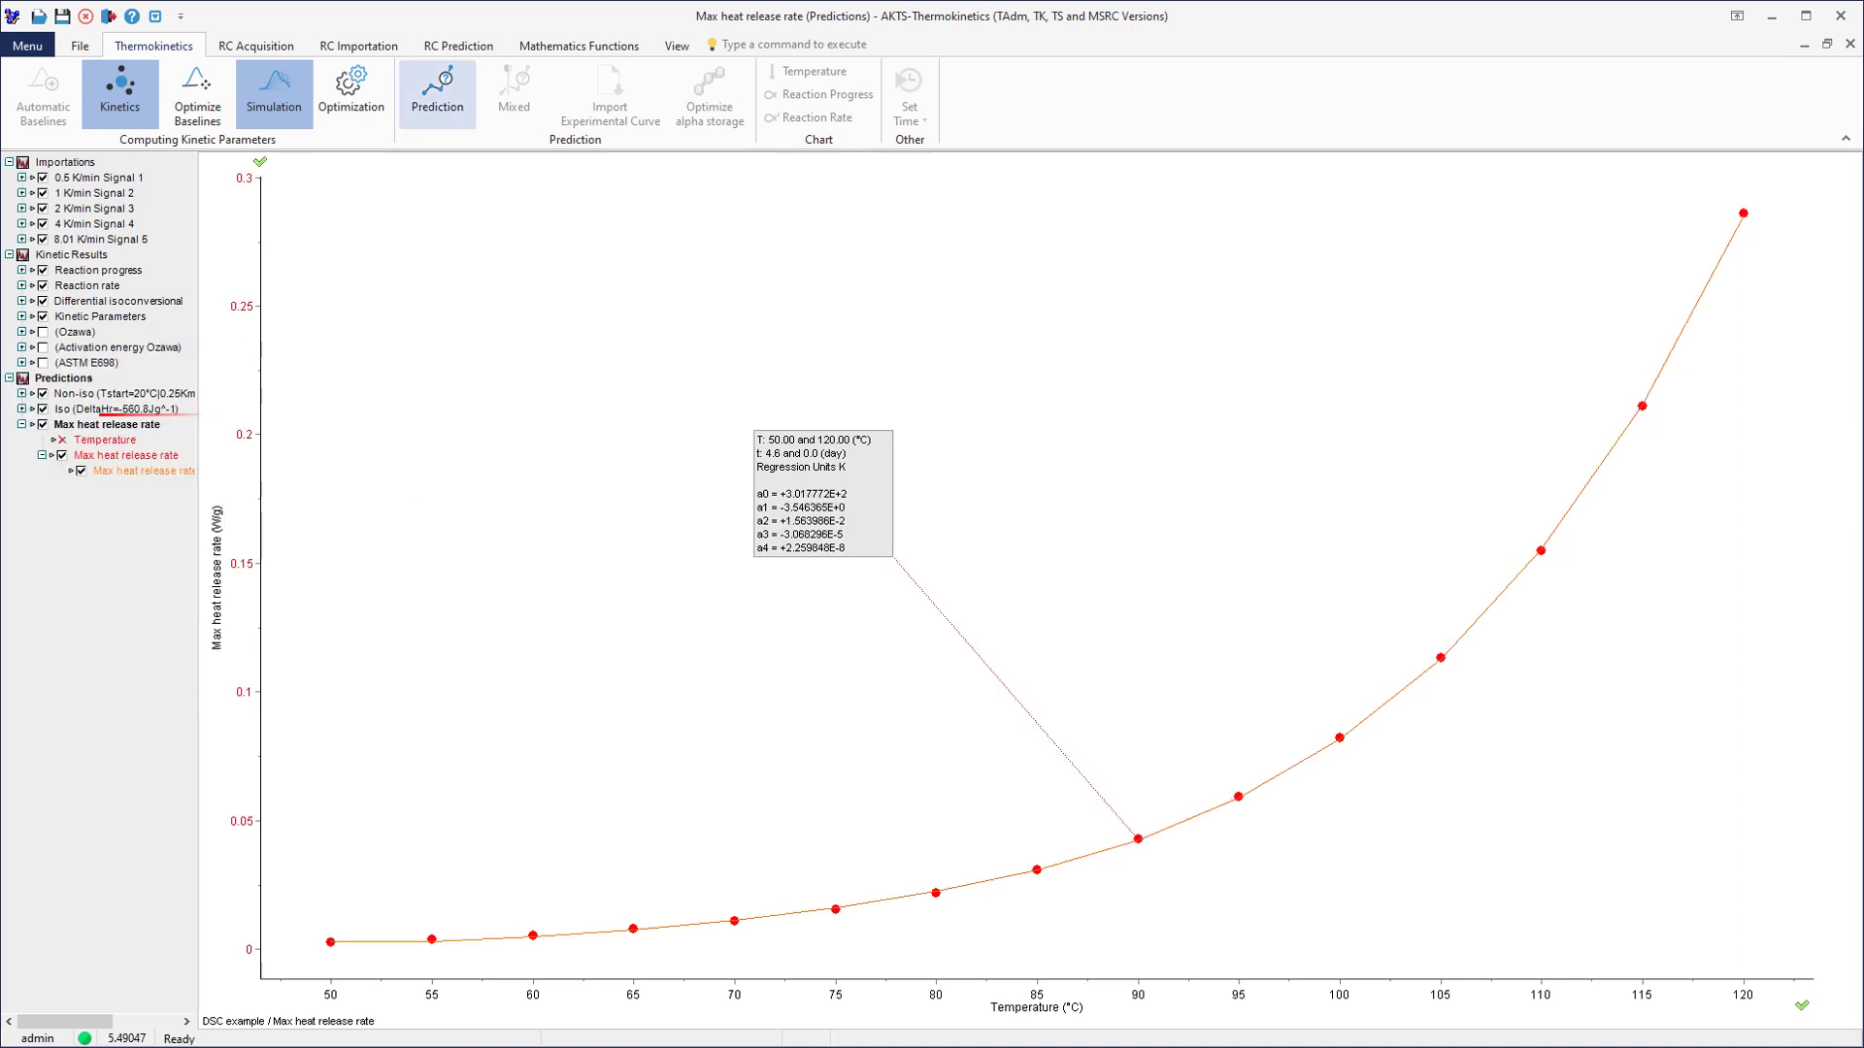
key(Left)
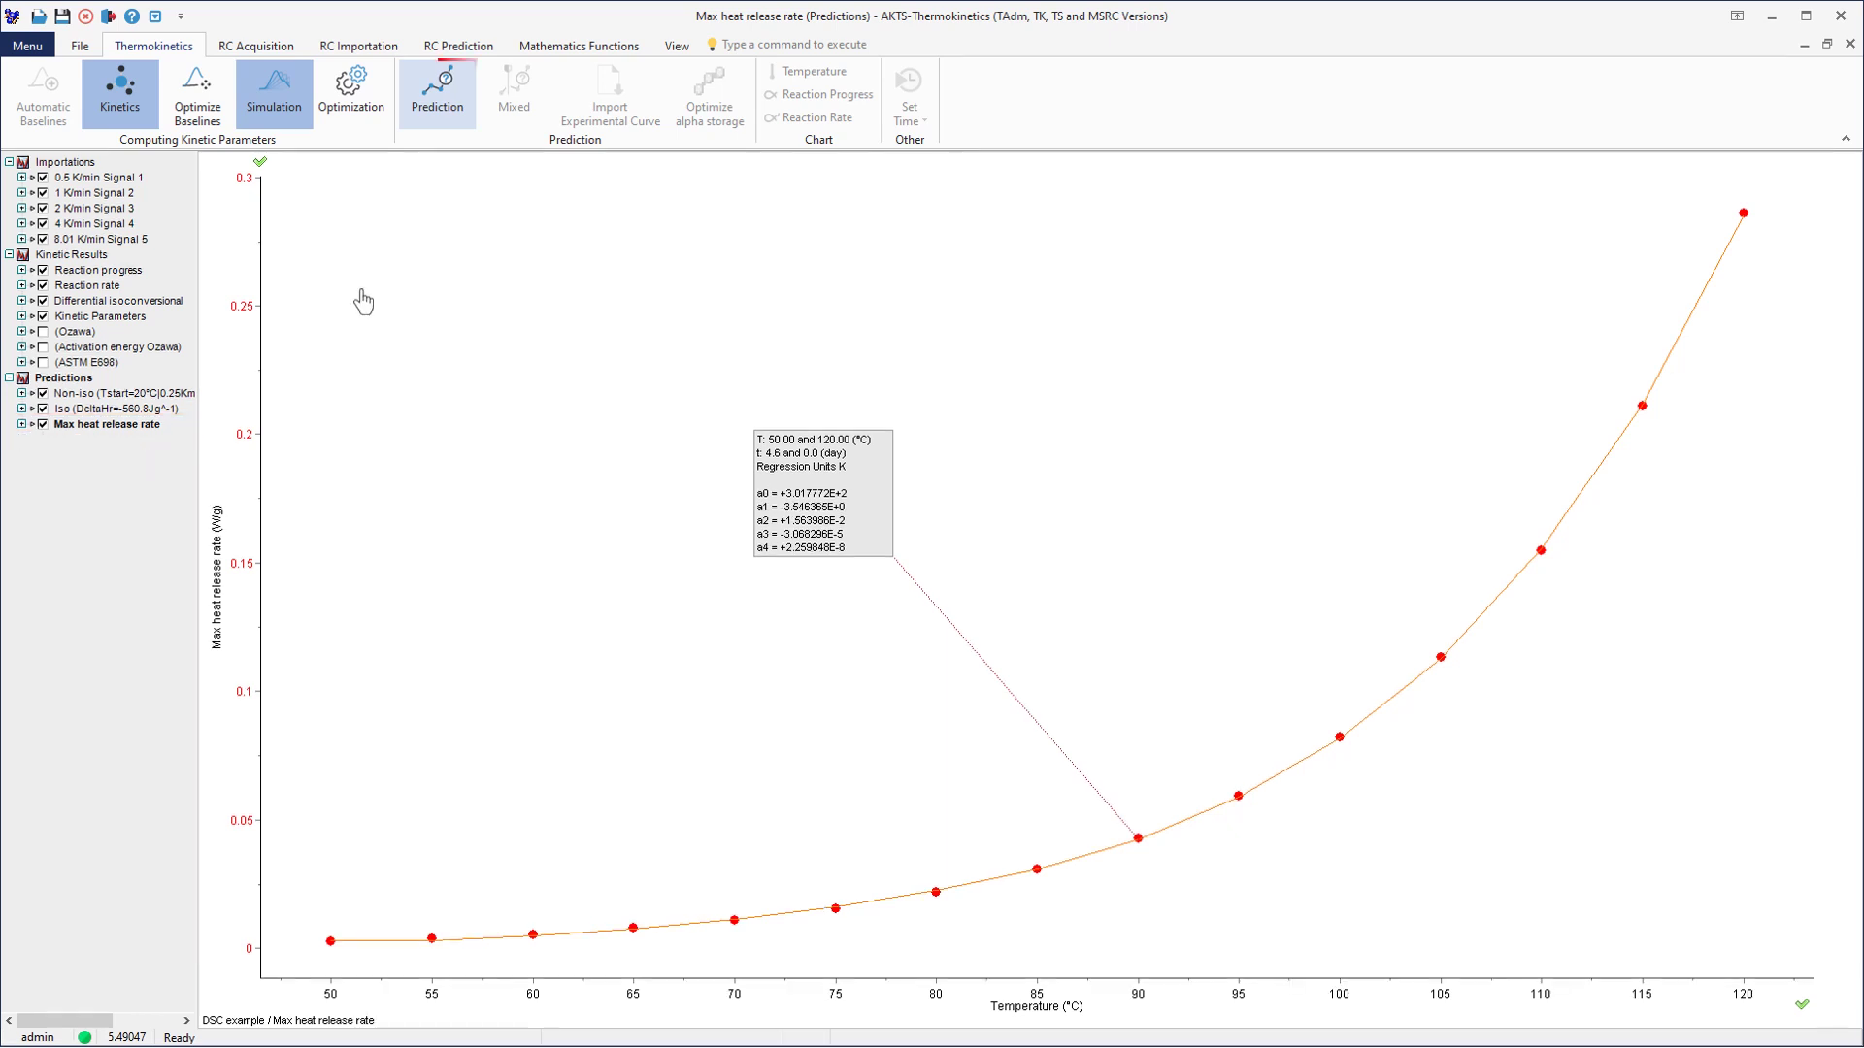
- Generate TTT and ln(k) diagrams starting at 20 °C with 201 isotherms
click(434, 117)
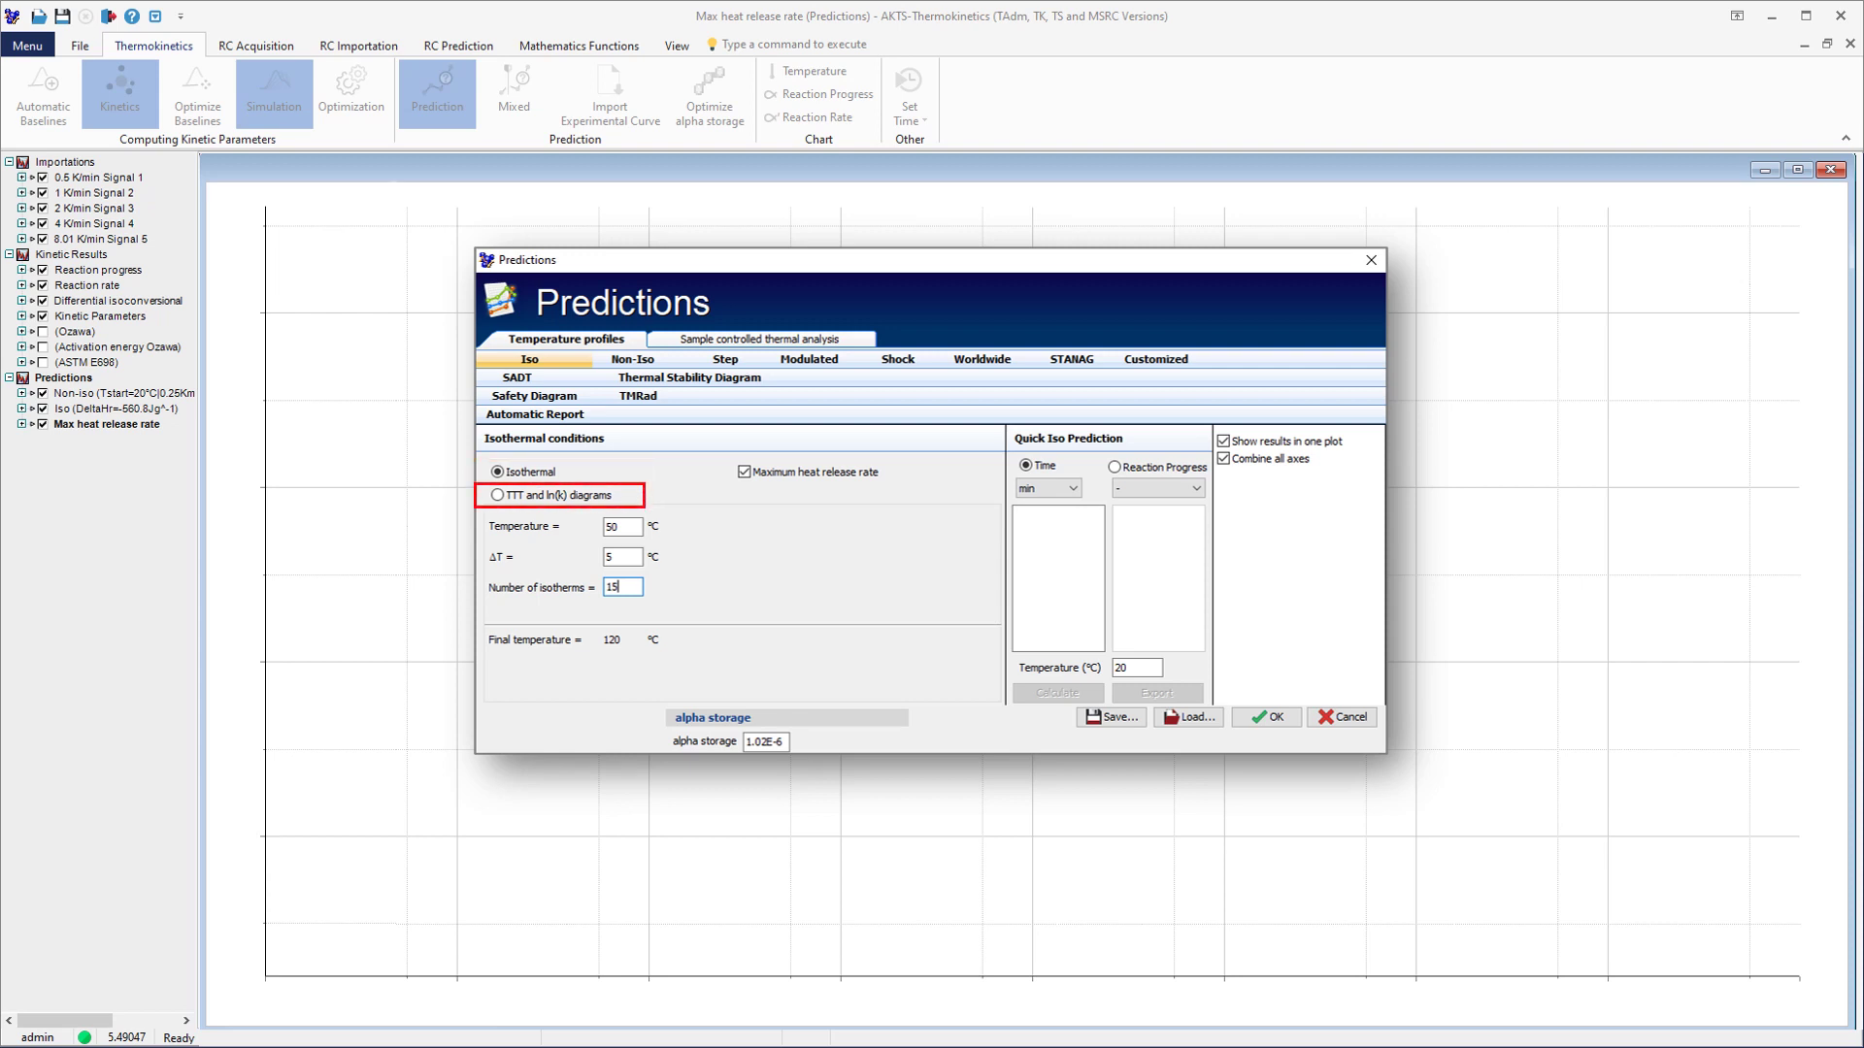
click(497, 497)
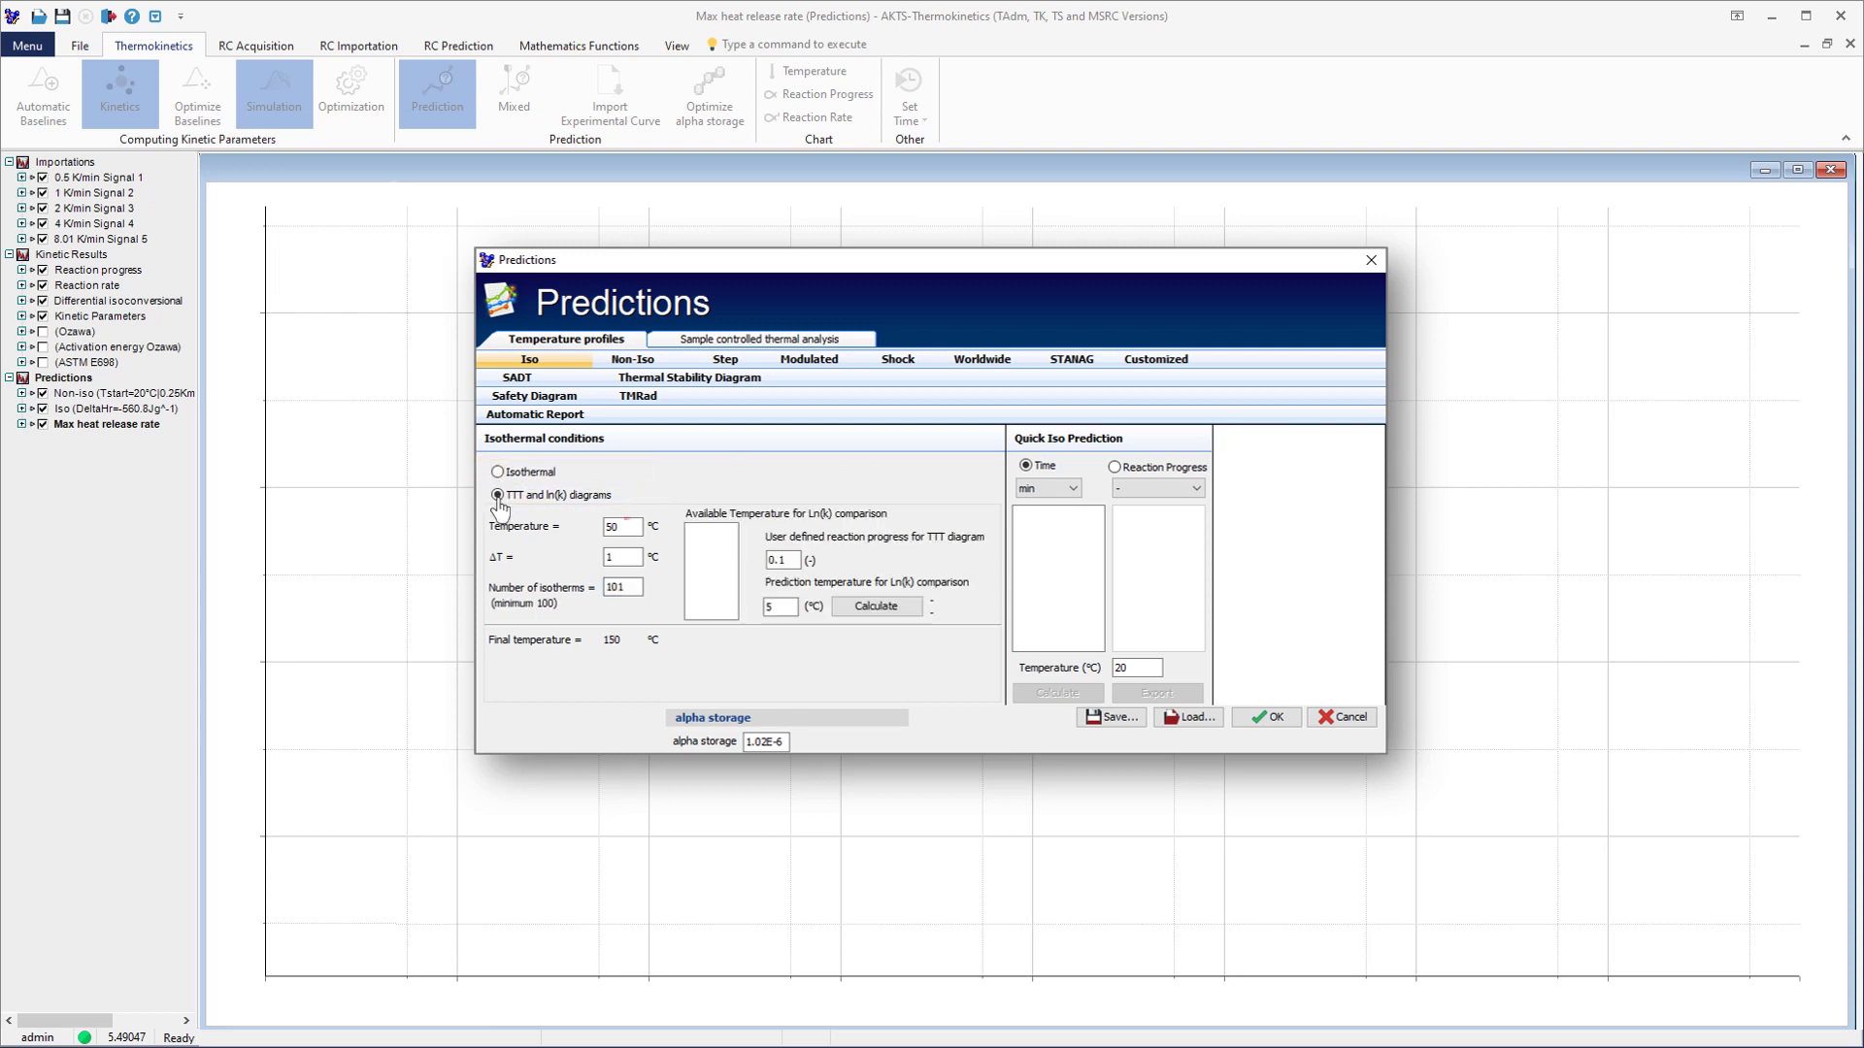
double_click(612, 528)
double_click(622, 588)
text(201)
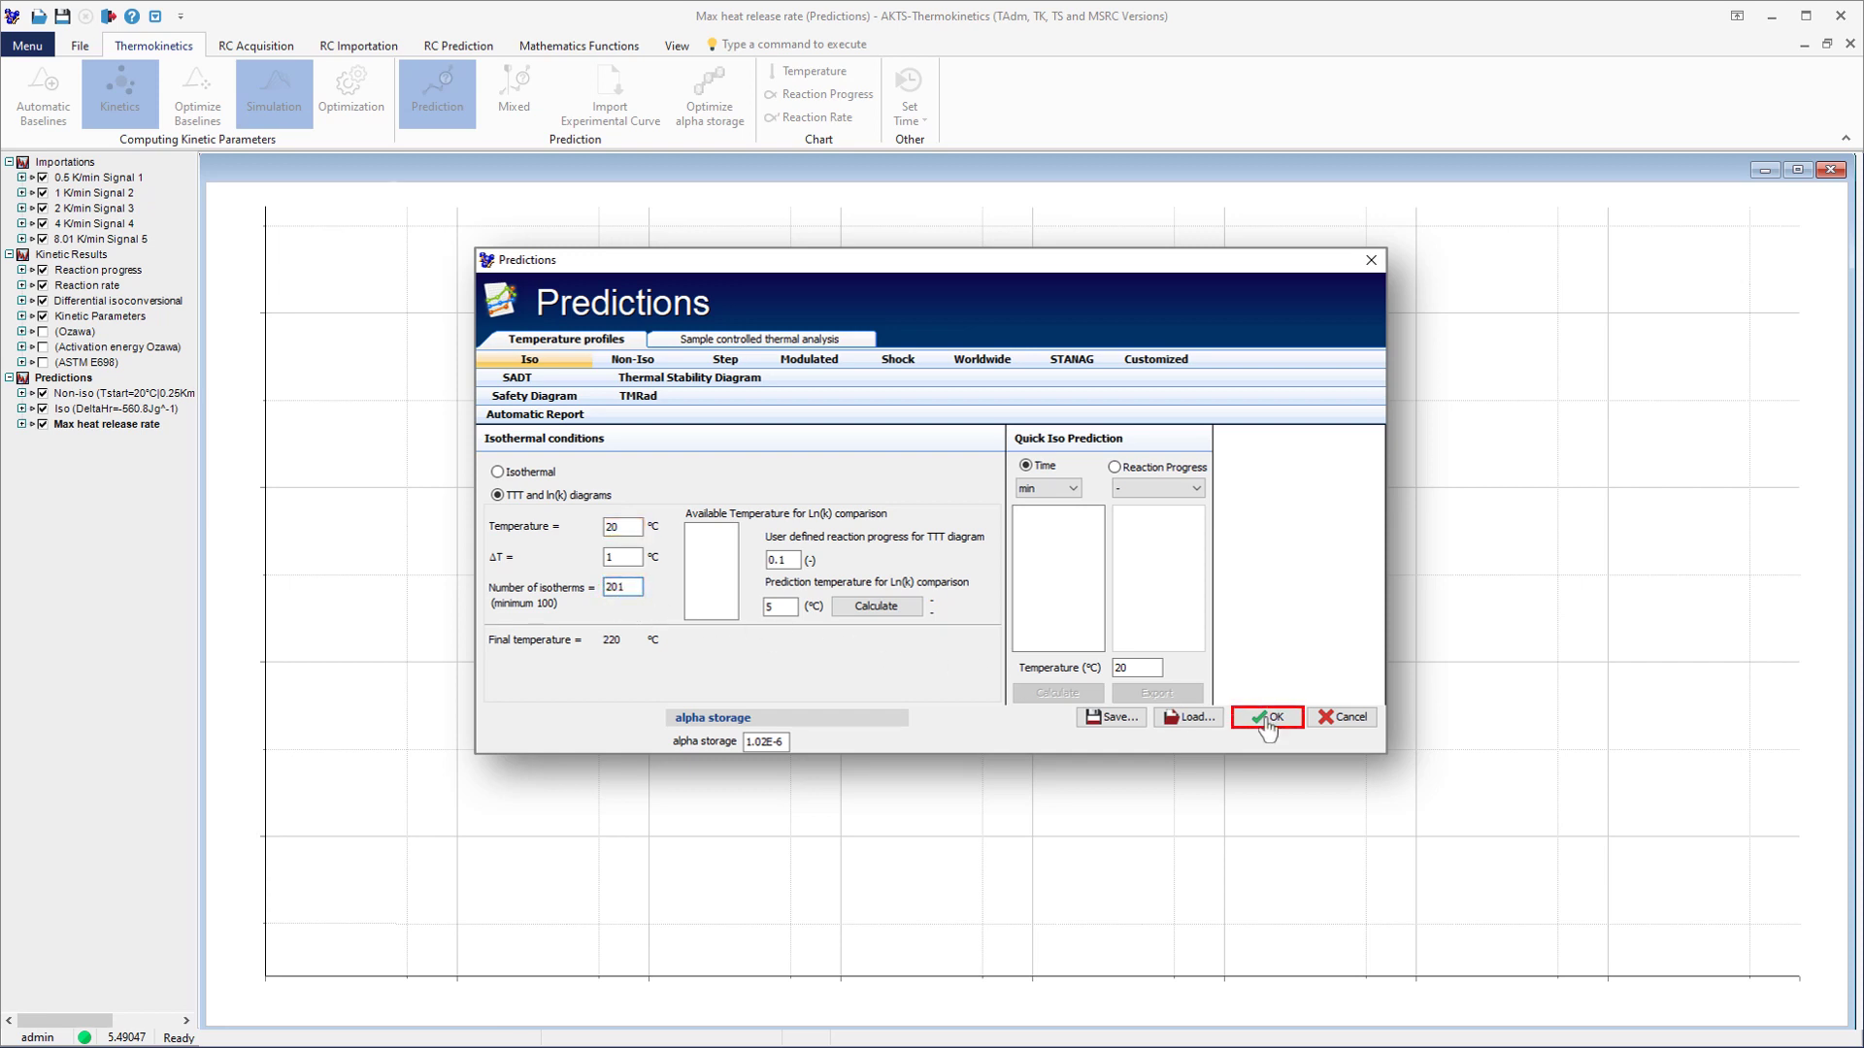
click(1268, 719)
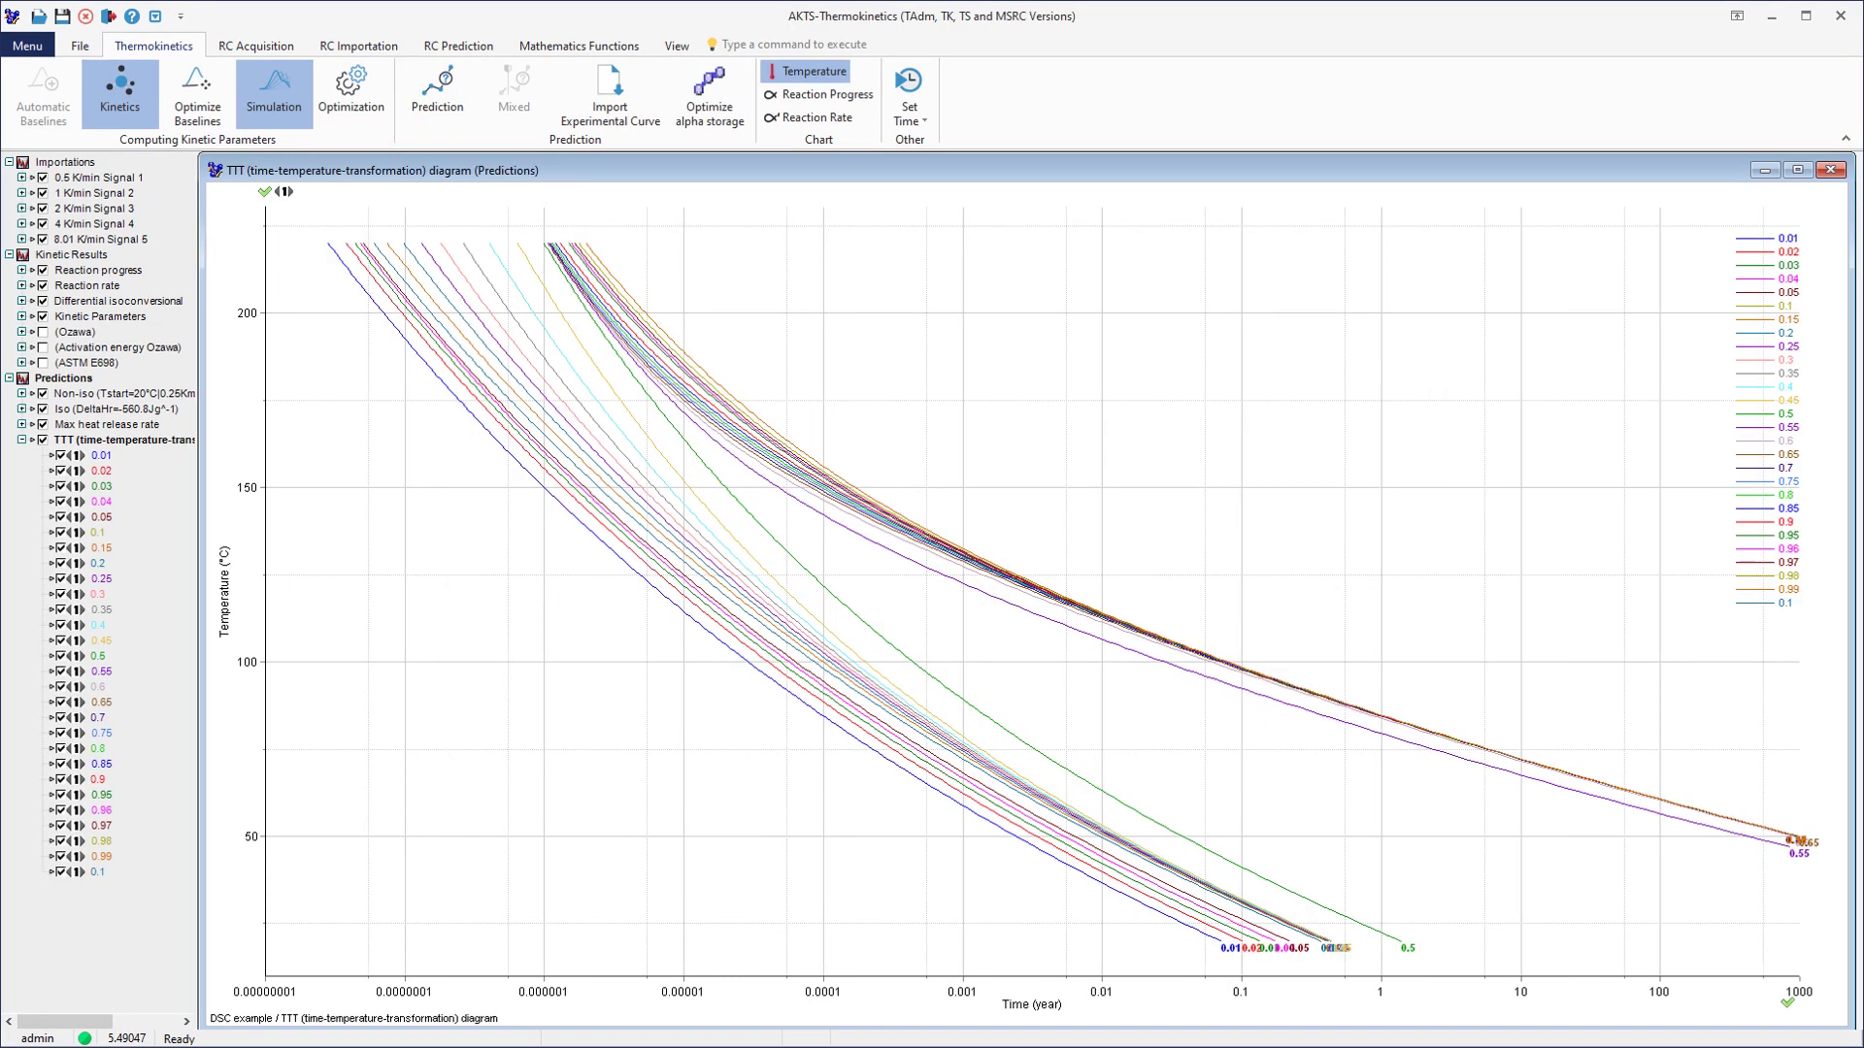